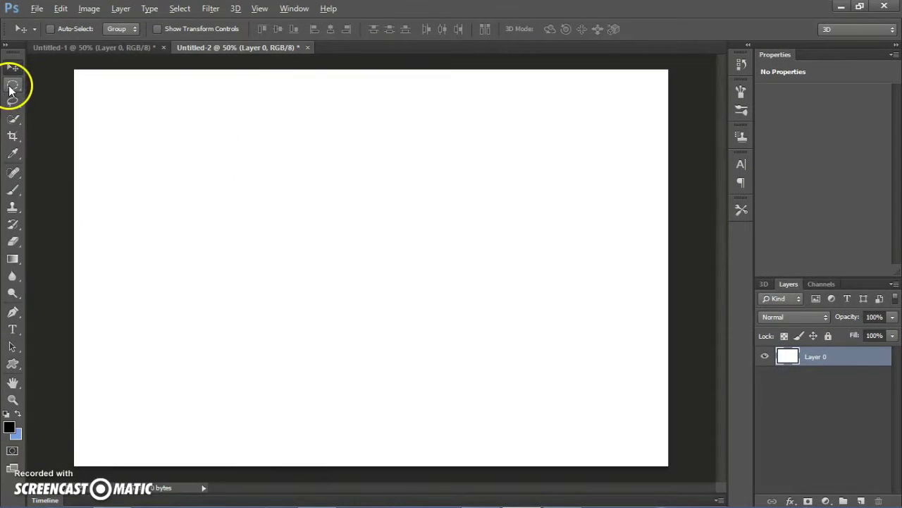
- Draw an elliptical circle selection on a new Layer 1 and fill it with solid teal
{"action": "left_click", "coordinate": [12, 85]}
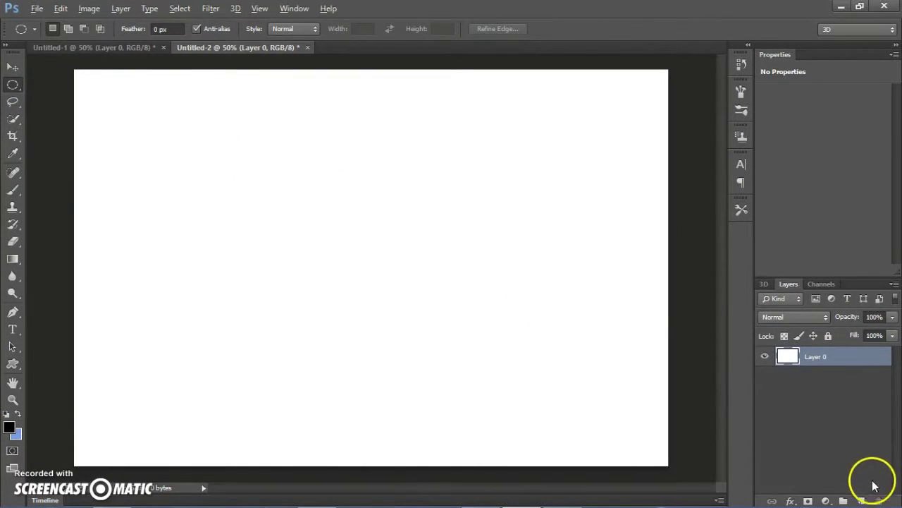
{"action": "left_click", "coordinate": [860, 500]}
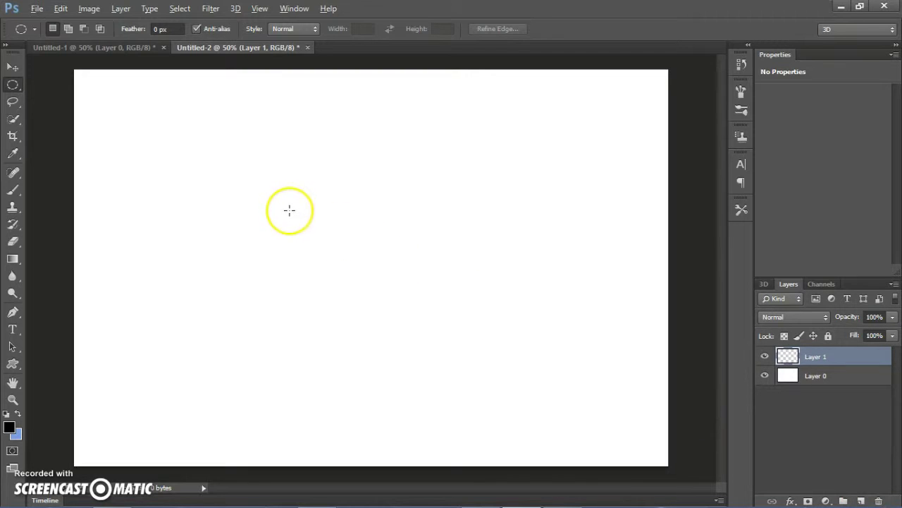
{"action": "mouse_move", "coordinate": [270, 203]}
{"action": "left_mouse_down"}
{"action": "mouse_move", "coordinate": [393, 340]}
{"action": "mouse_move", "coordinate": [439, 366]}
{"action": "left_mouse_up"}
{"action": "right_click", "coordinate": [383, 285]}
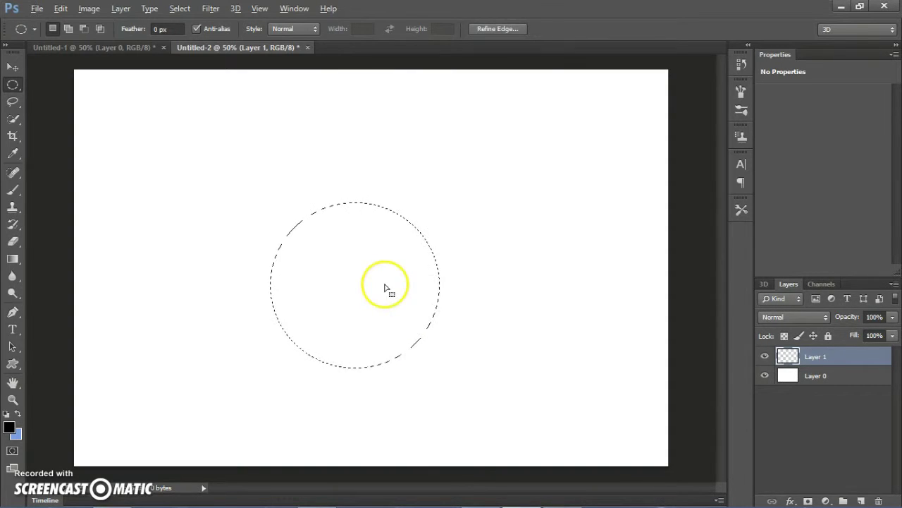
{"action": "left_click", "coordinate": [415, 191]}
{"action": "key", "text": "Return"}
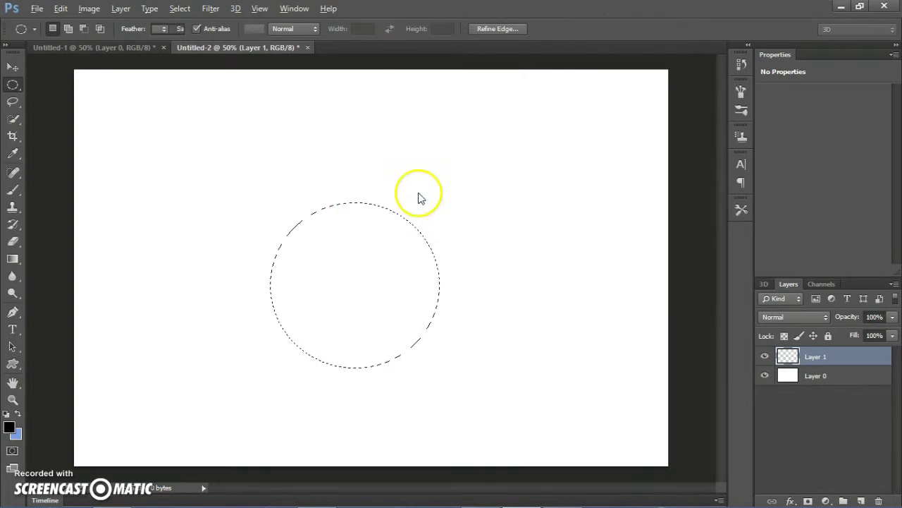
{"action": "key", "text": "ctrl+d"}
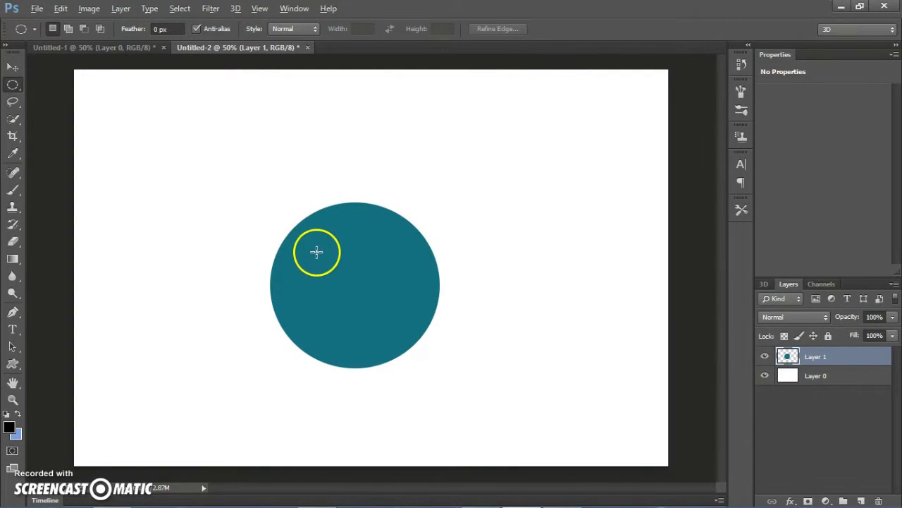
{"action": "key", "text": "v"}
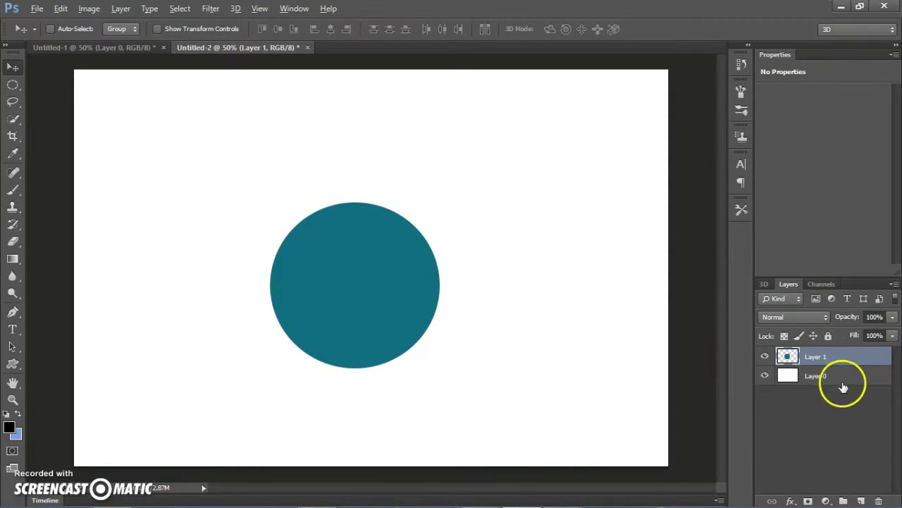
- Align the teal circle to the canvas's vertical and horizontal centres, then reselect Layer 1
{"action": "left_click", "coordinate": [841, 378], "text": "shift"}
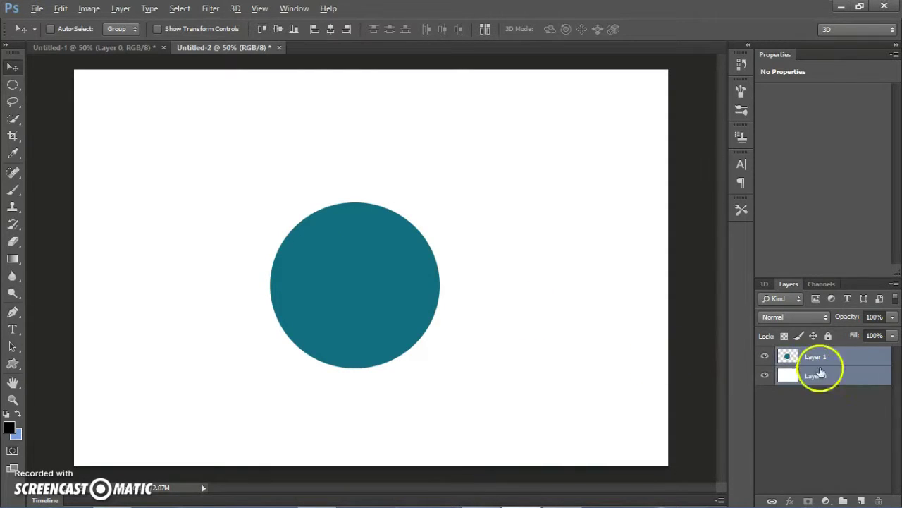
{"action": "left_click", "coordinate": [279, 30]}
{"action": "left_click", "coordinate": [331, 31]}
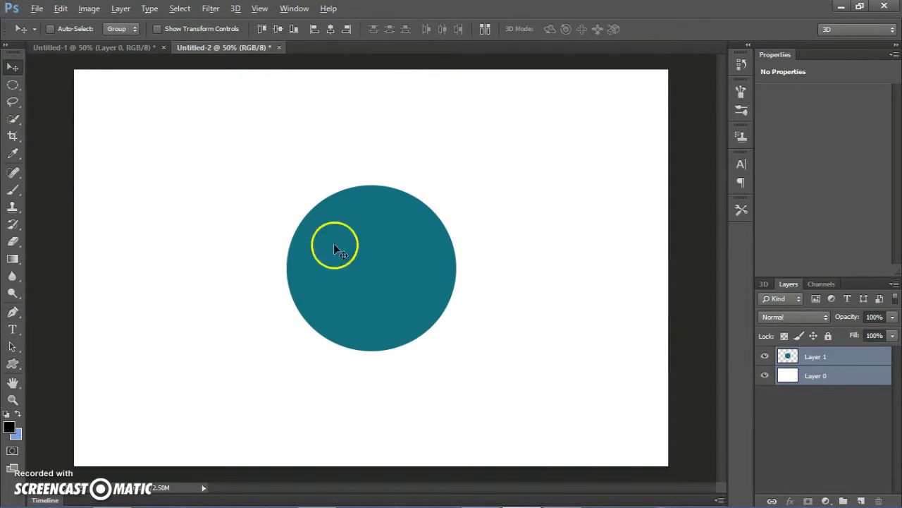
{"action": "left_click", "coordinate": [849, 356]}
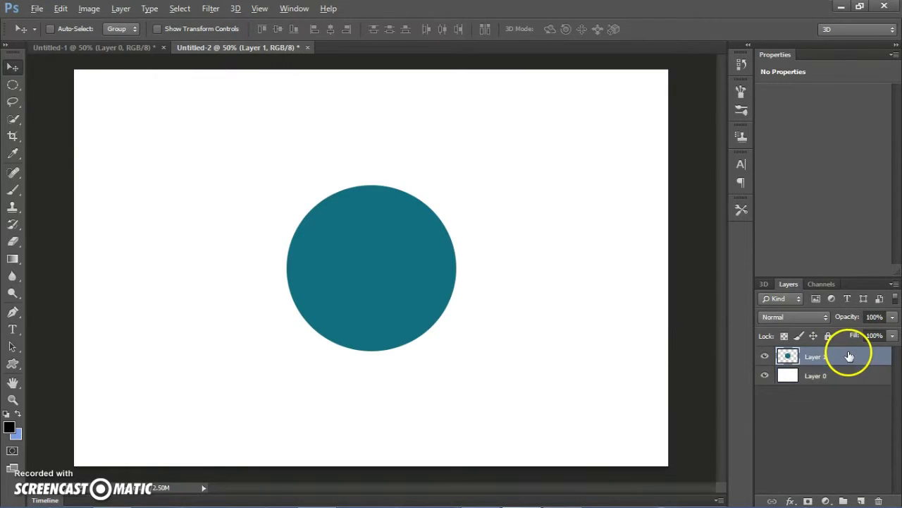
- Cut a tall oval notch into the top left of the teal circle
{"action": "left_click", "coordinate": [13, 85]}
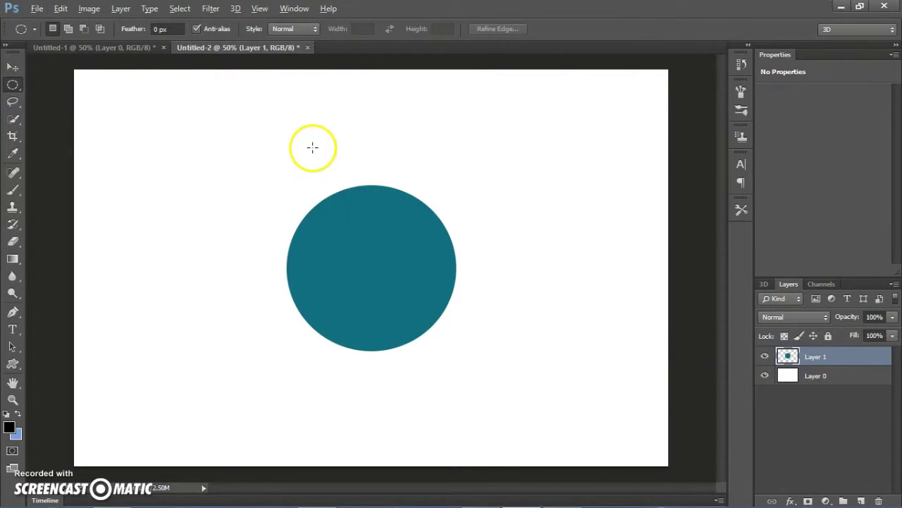
{"action": "left_click_drag", "start_coordinate": [313, 139], "coordinate": [356, 301]}
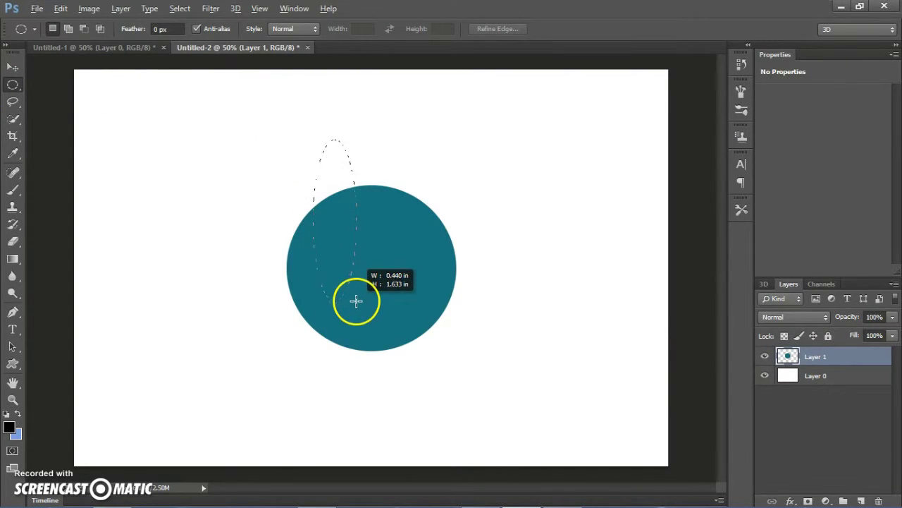
{"action": "left_click_drag", "start_coordinate": [356, 301], "coordinate": [350, 306]}
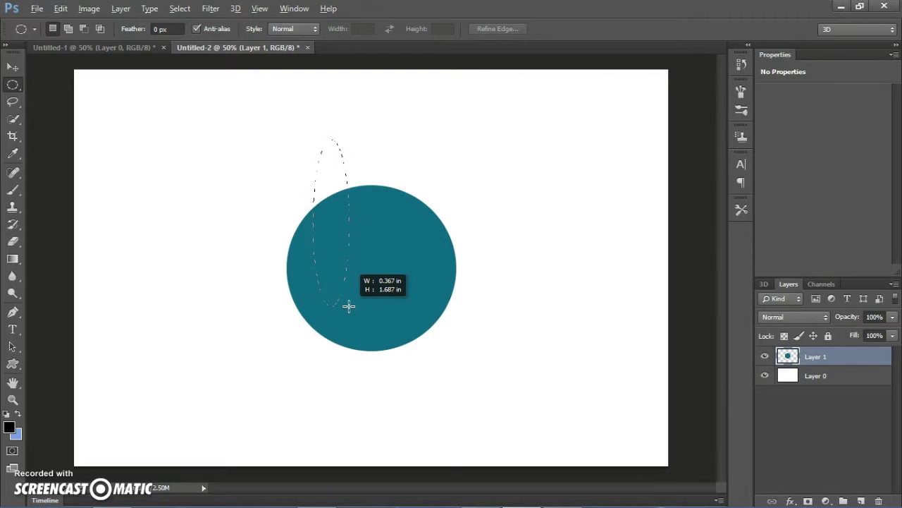
{"action": "left_click_drag", "start_coordinate": [348, 306], "coordinate": [348, 306]}
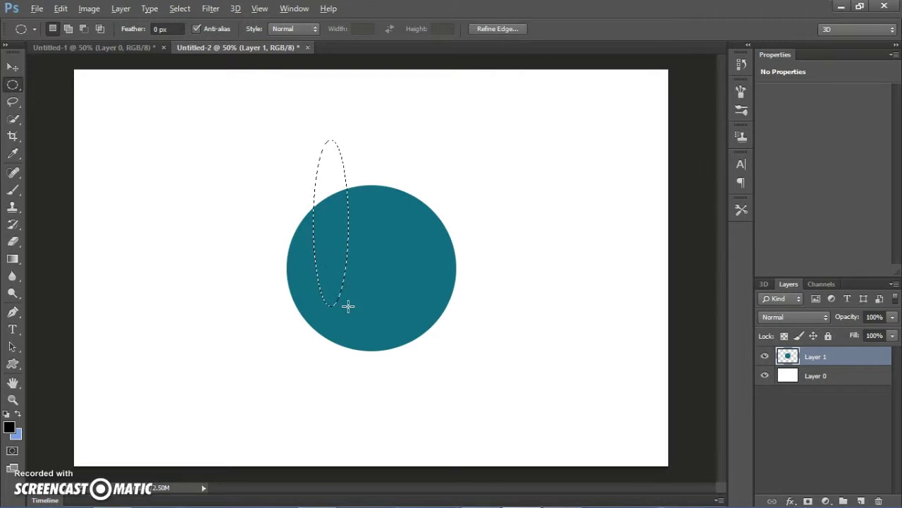
{"action": "key", "text": "Right"}
{"action": "key", "text": "Right"}
{"action": "key", "text": "Right"}
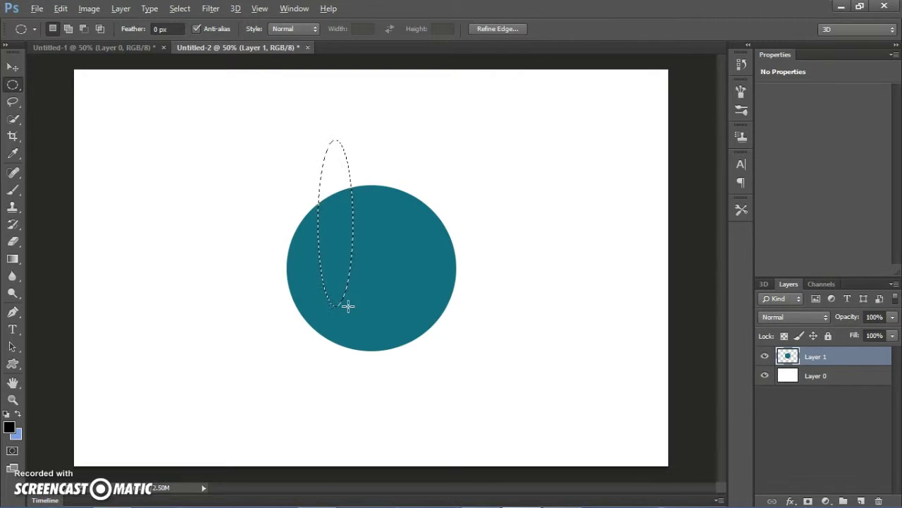
{"action": "key", "text": "Right"}
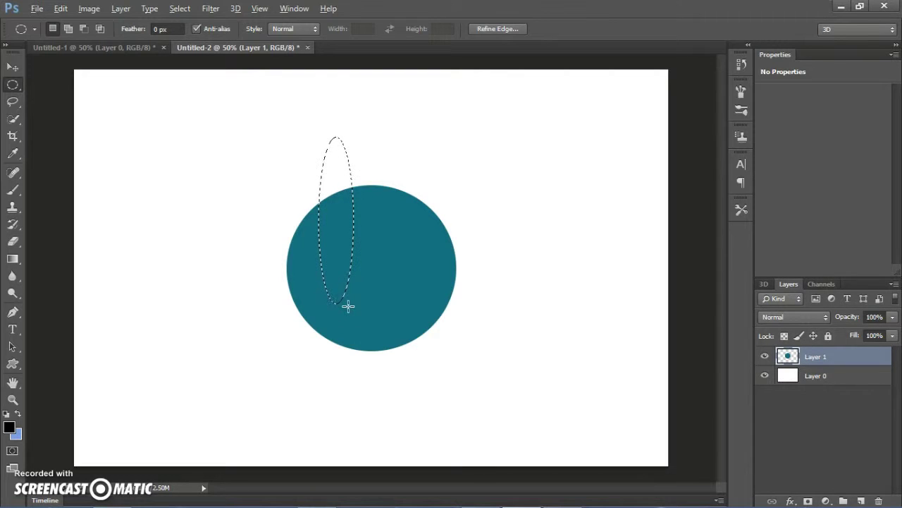
{"action": "key", "text": "Up"}
{"action": "key", "text": "Up"}
{"action": "key", "text": "Up"}
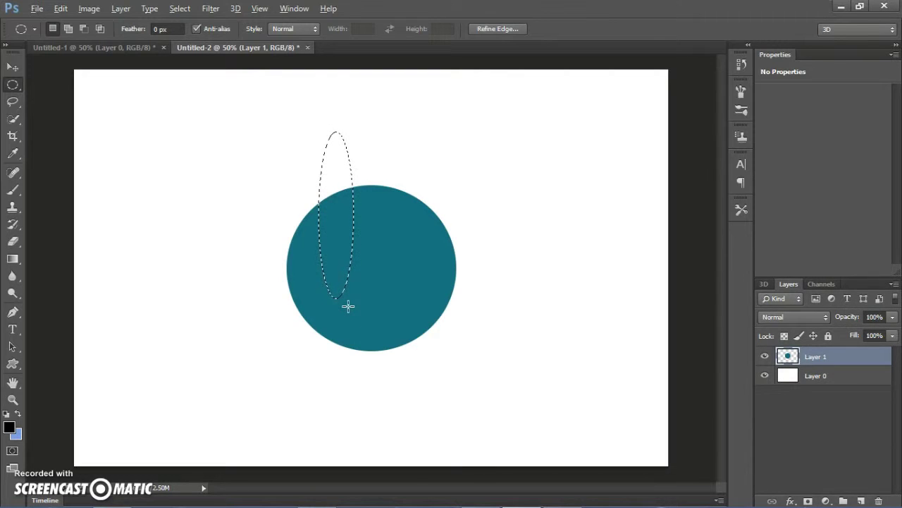
{"action": "key", "text": "Delete"}
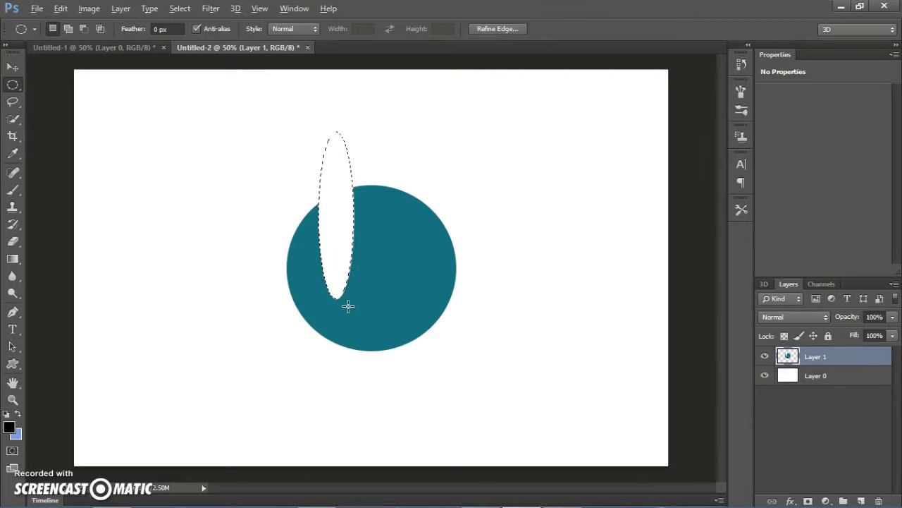
- Cut a second matching oval notch further right and deselect
{"action": "key", "text": "Right"}
{"action": "key", "text": "Right"}
{"action": "key", "text": "Right"}
{"action": "key", "text": "Right"}
{"action": "key", "text": "Right"}
{"action": "key", "text": "Right"}
{"action": "key", "text": "Right"}
{"action": "key", "text": "Right"}
{"action": "key", "text": "Right"}
{"action": "key", "text": "Right"}
{"action": "key", "text": "Right"}
{"action": "key", "text": "Right"}
{"action": "key", "text": "Right"}
{"action": "key", "text": "Right"}
{"action": "key", "text": "Right"}
{"action": "key", "text": "Right"}
{"action": "key", "text": "Right"}
{"action": "key", "text": "Right"}
{"action": "key", "text": "Right"}
{"action": "key", "text": "Right"}
{"action": "key", "text": "Right"}
{"action": "key", "text": "Right"}
{"action": "key", "text": "Right"}
{"action": "key", "text": "Right"}
{"action": "key", "text": "Right"}
{"action": "key", "text": "Right"}
{"action": "key", "text": "Right"}
{"action": "key", "text": "Right"}
{"action": "key", "text": "Right"}
{"action": "key", "text": "Right"}
{"action": "key", "text": "Right"}
{"action": "key", "text": "Right"}
{"action": "key", "text": "Right"}
{"action": "key", "text": "shift+Right"}
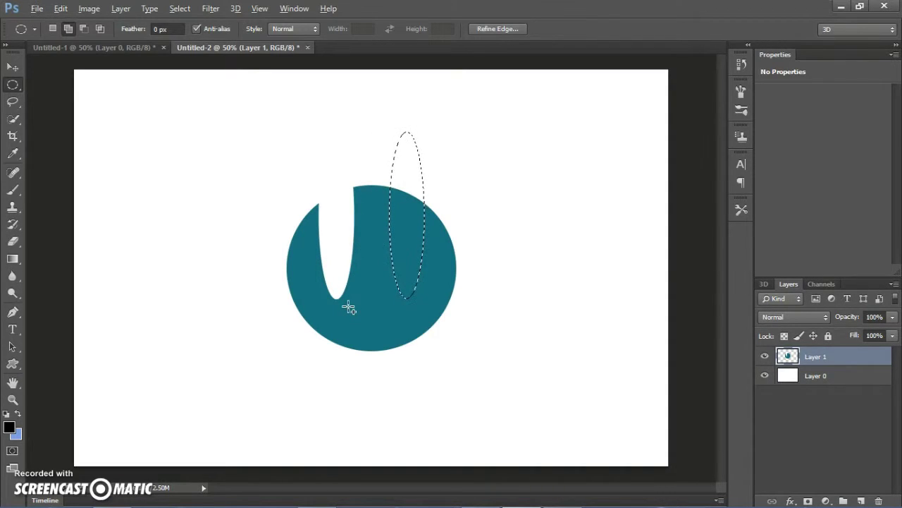
{"action": "key", "text": "Delete"}
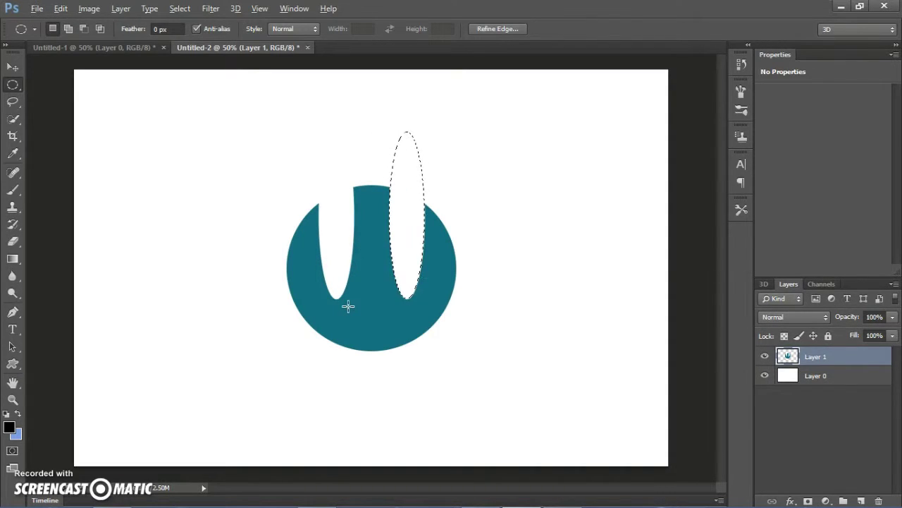
{"action": "key", "text": "ctrl+d"}
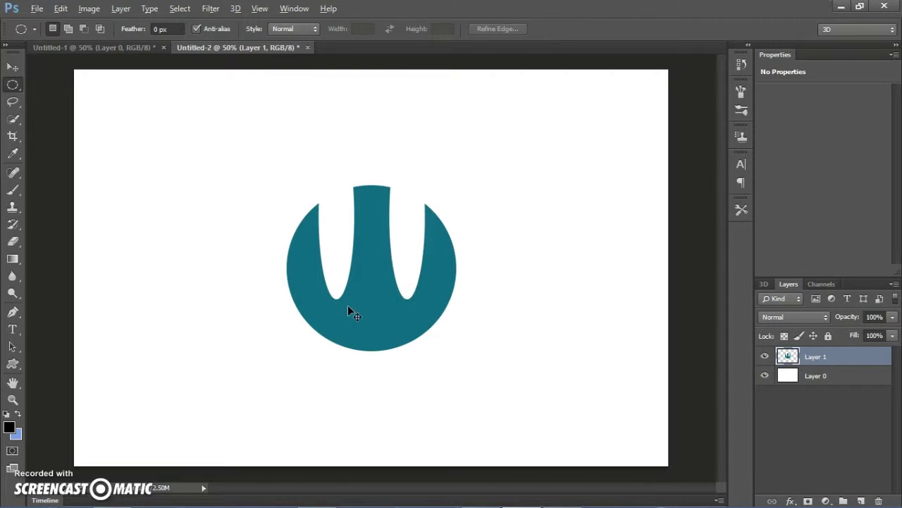
{"action": "left_click", "coordinate": [210, 217]}
{"action": "key", "text": "v"}
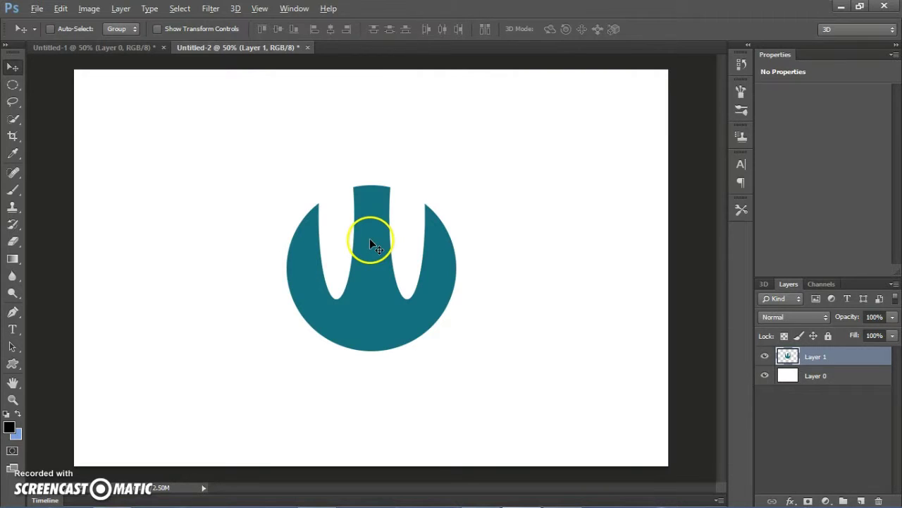
- Re-centre the notched logo on the canvas and duplicate Layer 1 as Layer 1 copy
{"action": "left_click_drag", "start_coordinate": [369, 243], "coordinate": [365, 248]}
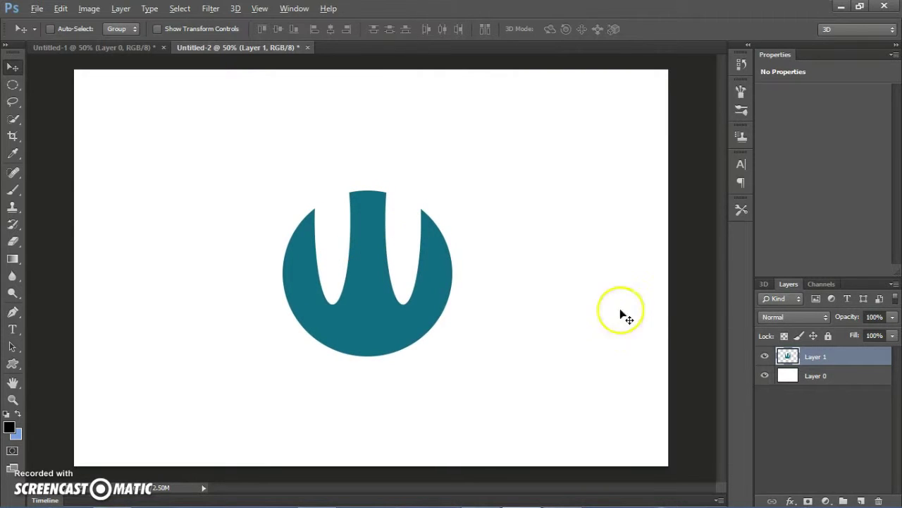
{"action": "left_click", "coordinate": [866, 377], "text": "shift"}
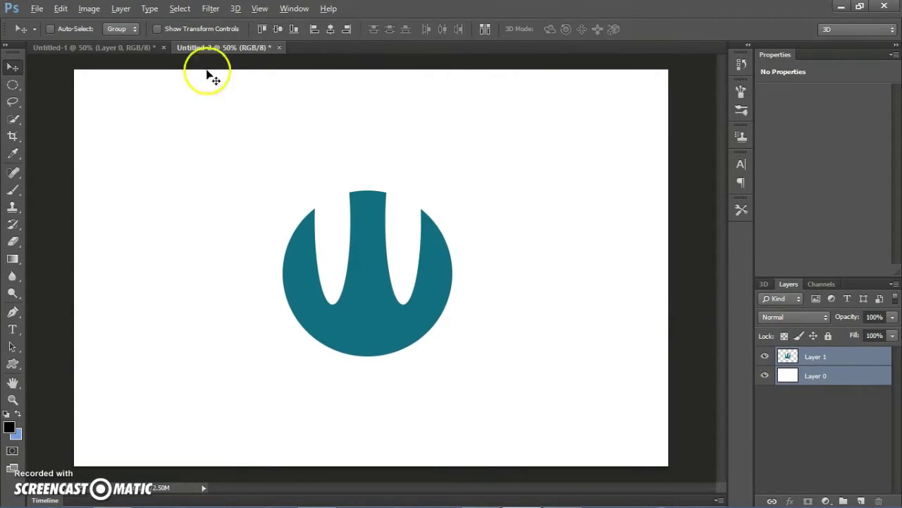
{"action": "left_click", "coordinate": [279, 30]}
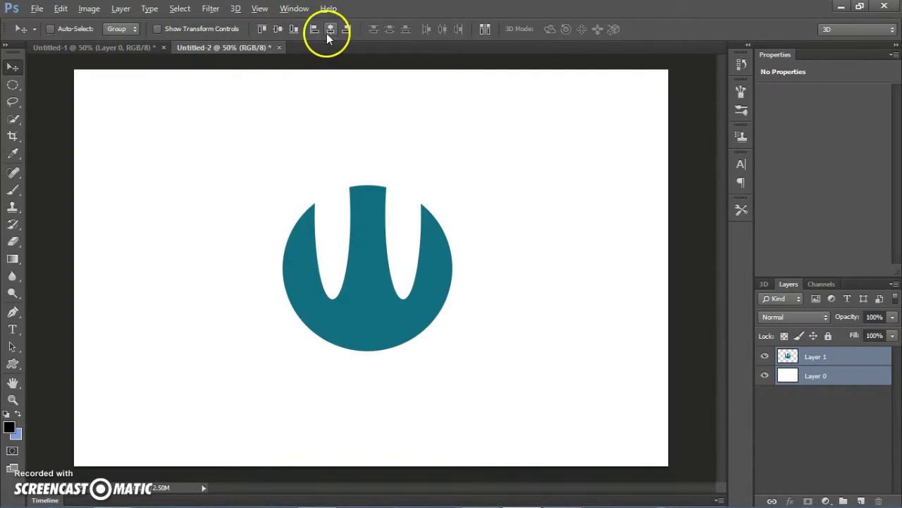
{"action": "left_click", "coordinate": [329, 31]}
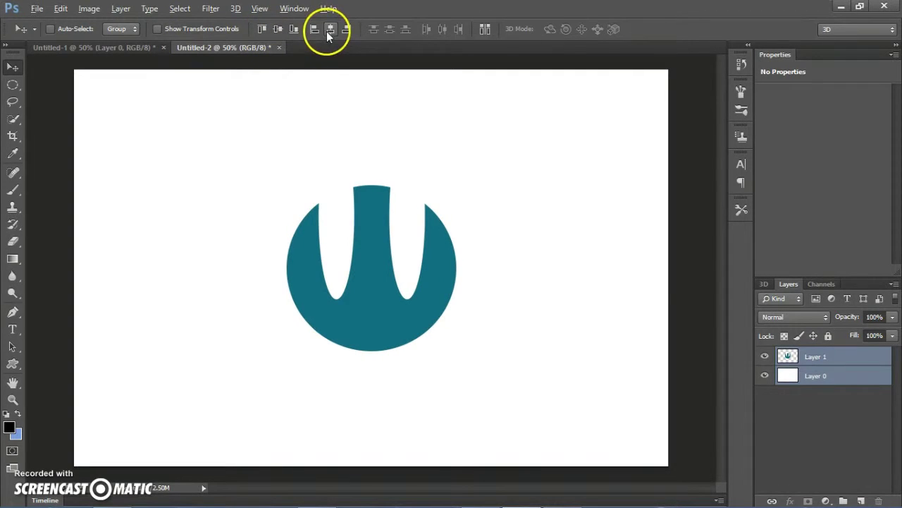
{"action": "left_click", "coordinate": [850, 358]}
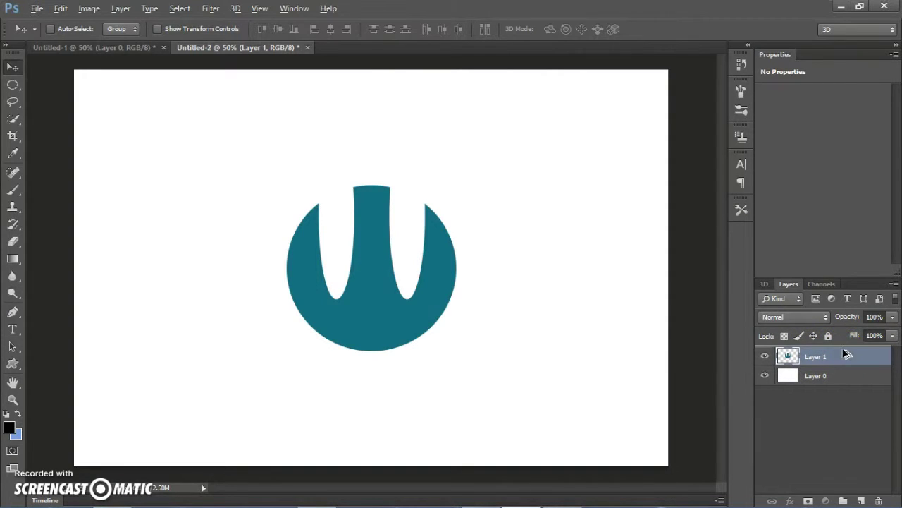
{"action": "key", "text": "ctrl+j"}
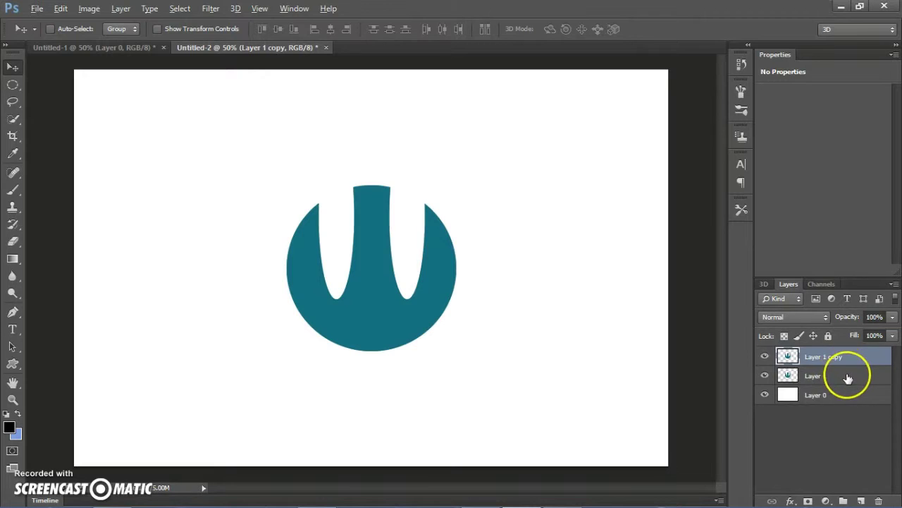
- Convert Layer 1 into a New 3D Extrusion from Selected Layer
{"action": "left_click", "coordinate": [848, 378]}
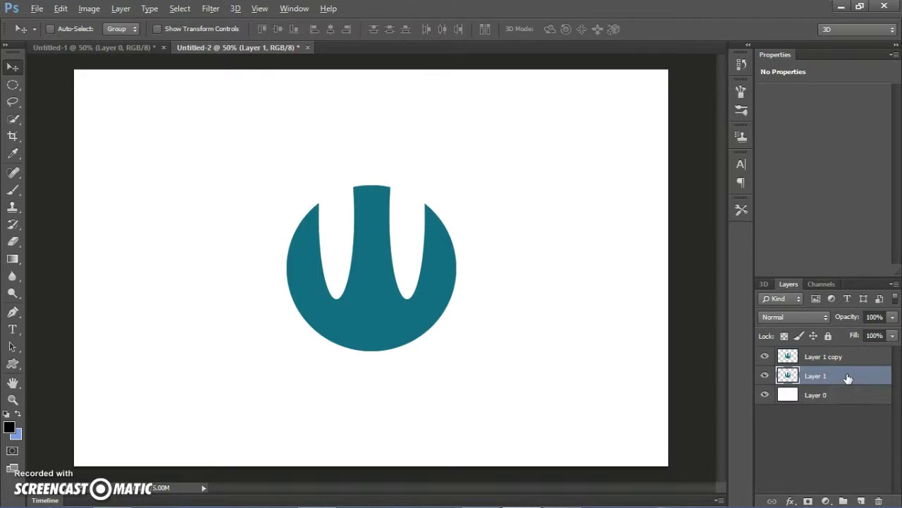
{"action": "right_click", "coordinate": [848, 378]}
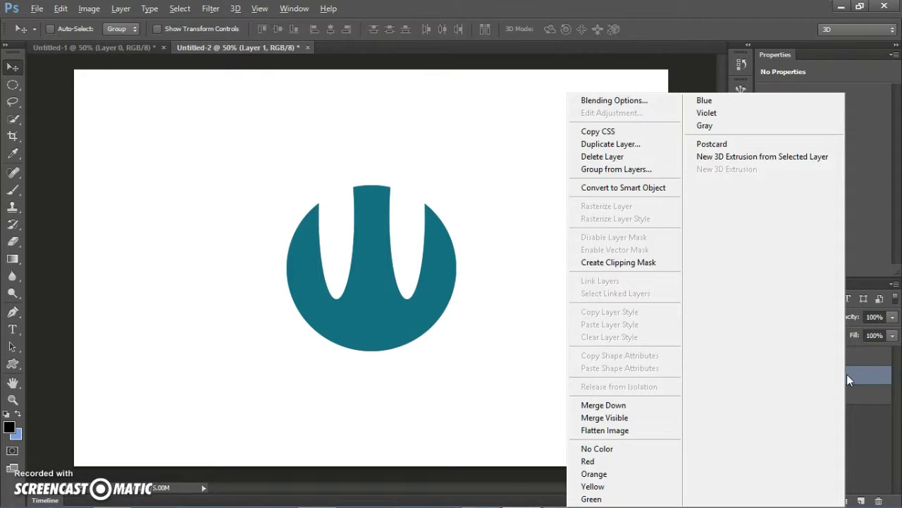
{"action": "left_click", "coordinate": [794, 156]}
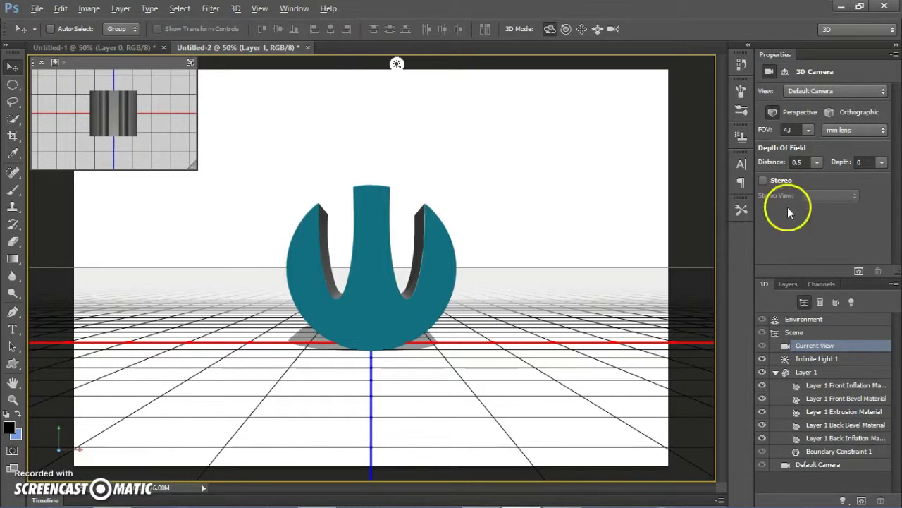
- Rasterize Layer 1's 3D extrusion into a flat pixel layer
{"action": "left_click", "coordinate": [786, 283]}
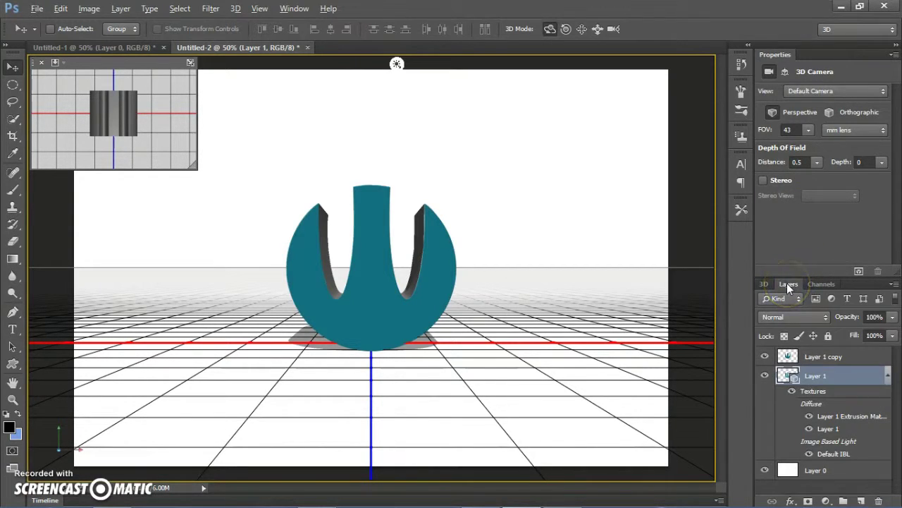
{"action": "right_click", "coordinate": [845, 376]}
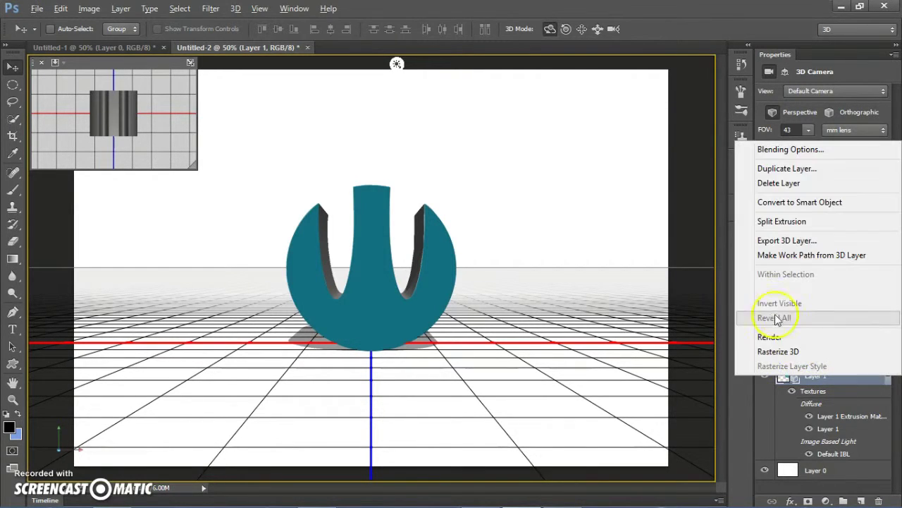
{"action": "left_click", "coordinate": [778, 351]}
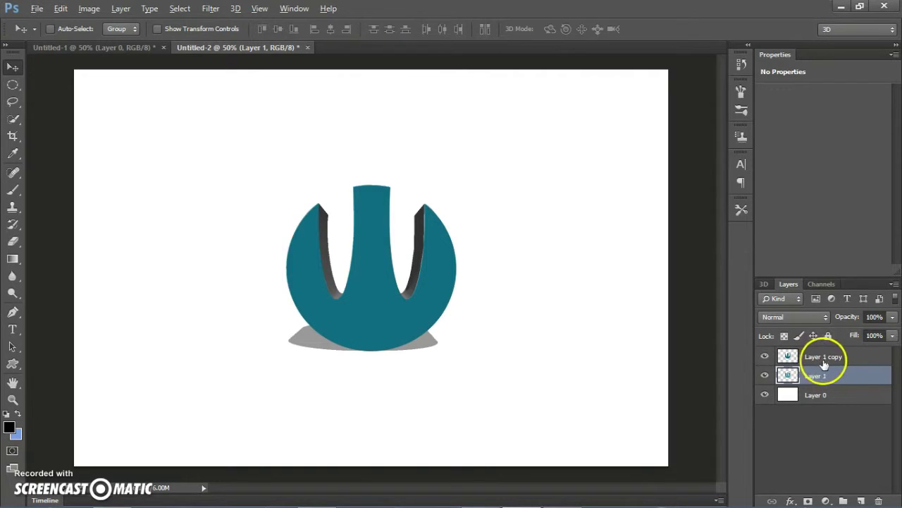
- Delete the grey shadow beneath the logo using the Magic Wand
{"action": "right_click", "coordinate": [13, 118]}
{"action": "left_click", "coordinate": [53, 130]}
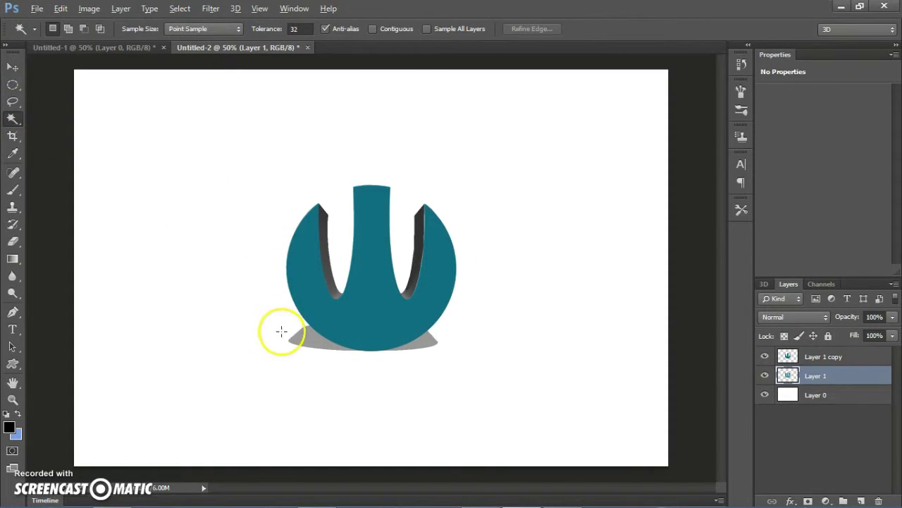
{"action": "left_click", "coordinate": [303, 340]}
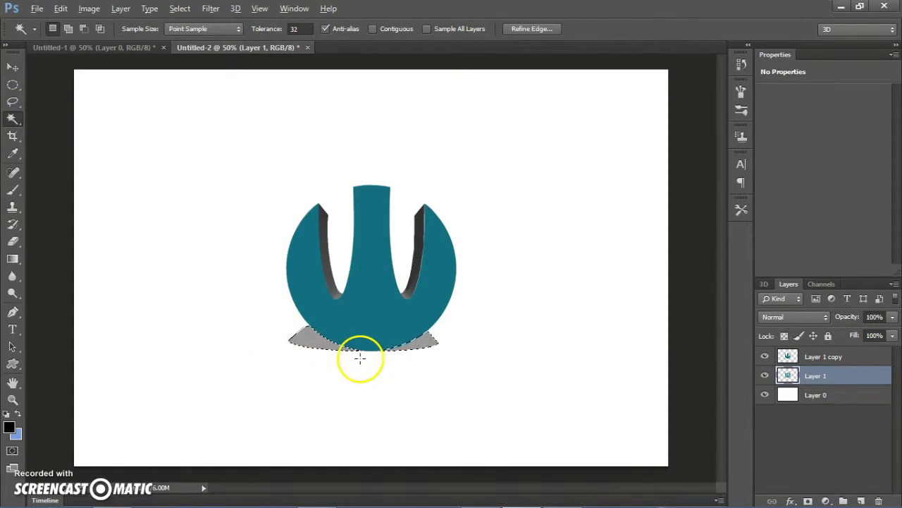
{"action": "key", "text": "Delete"}
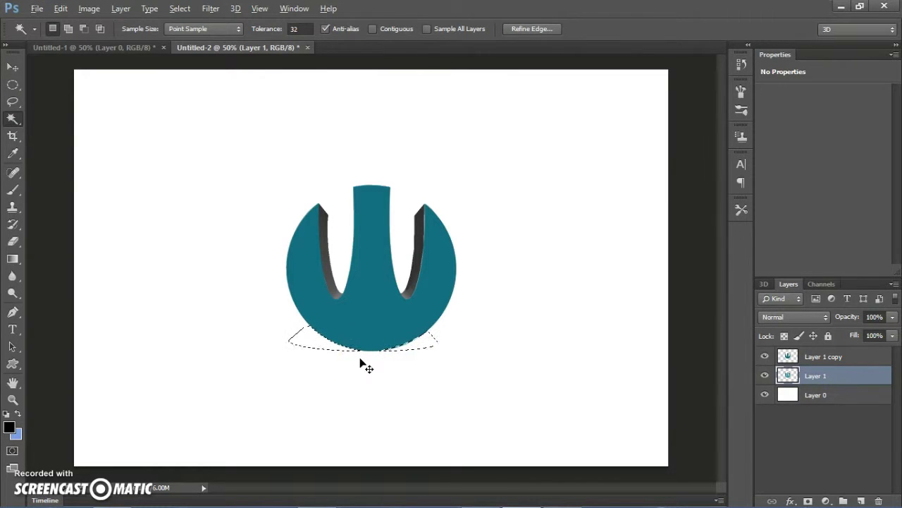
{"action": "key", "text": "ctrl+d"}
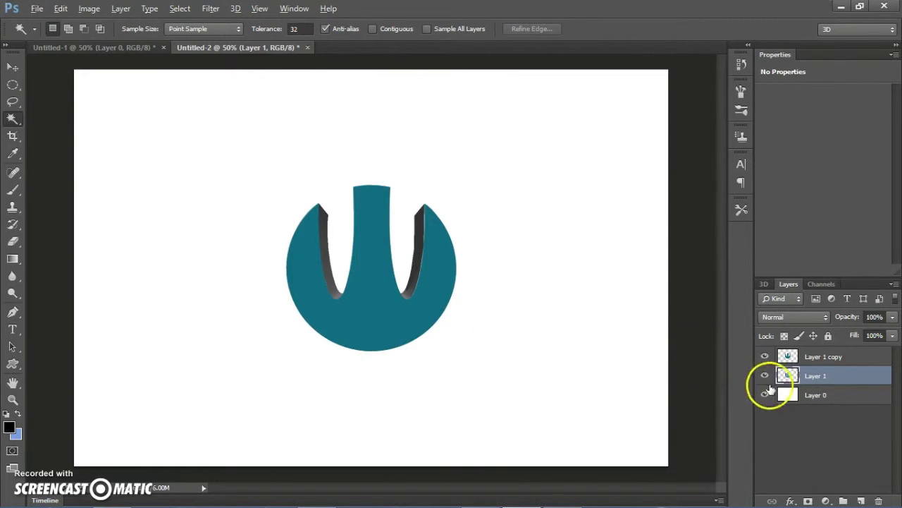
- Magic Wand both dark inner strips of the cut on Layer 1
{"action": "left_click", "coordinate": [855, 358]}
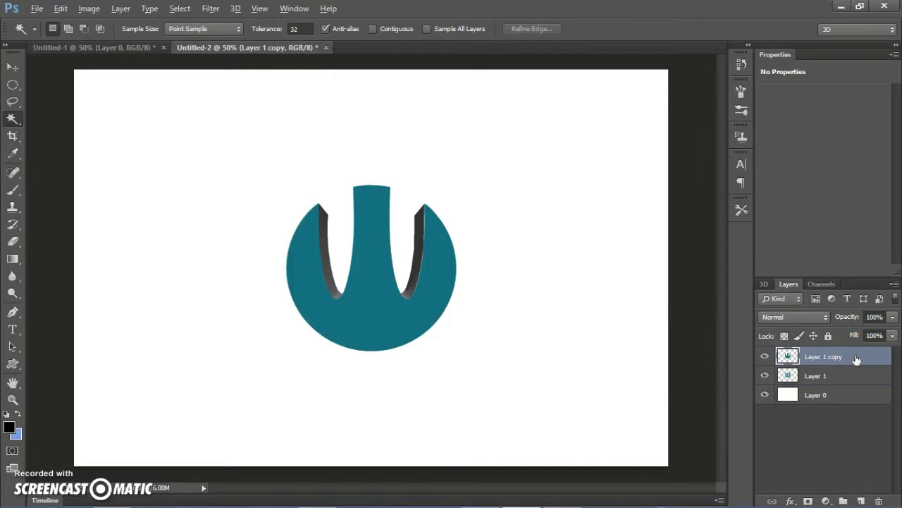
{"action": "left_click", "coordinate": [846, 377]}
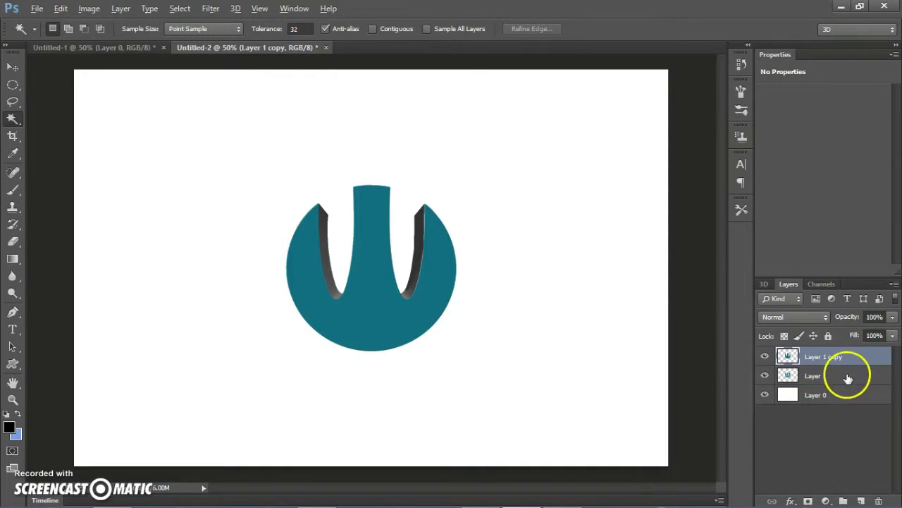
{"action": "left_click", "coordinate": [323, 231]}
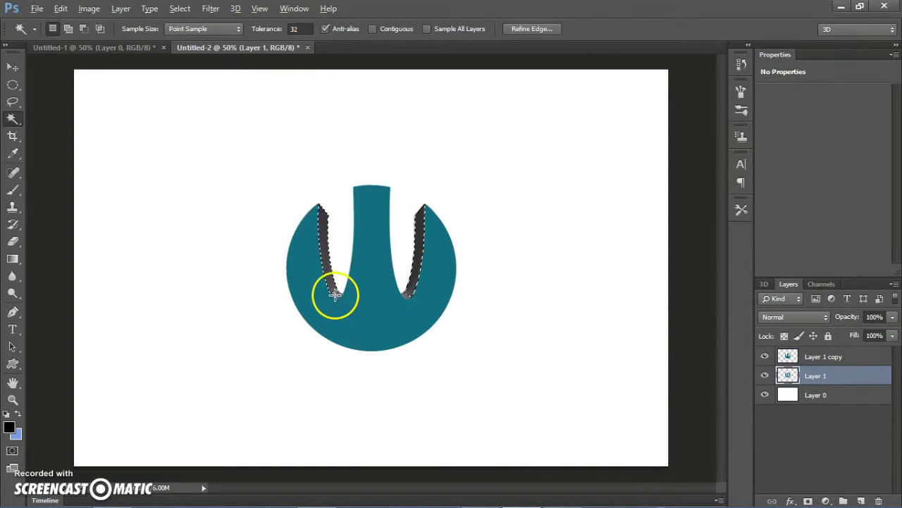
{"action": "left_click", "coordinate": [322, 230]}
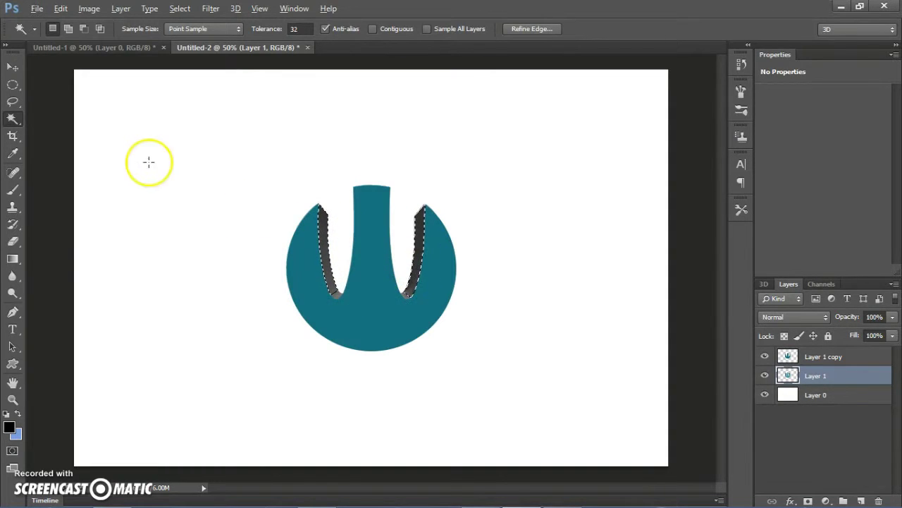
- Refine the strip selection along both grooves with a 12 px Quick Selection brush
{"action": "right_click", "coordinate": [14, 120]}
{"action": "left_click", "coordinate": [53, 116]}
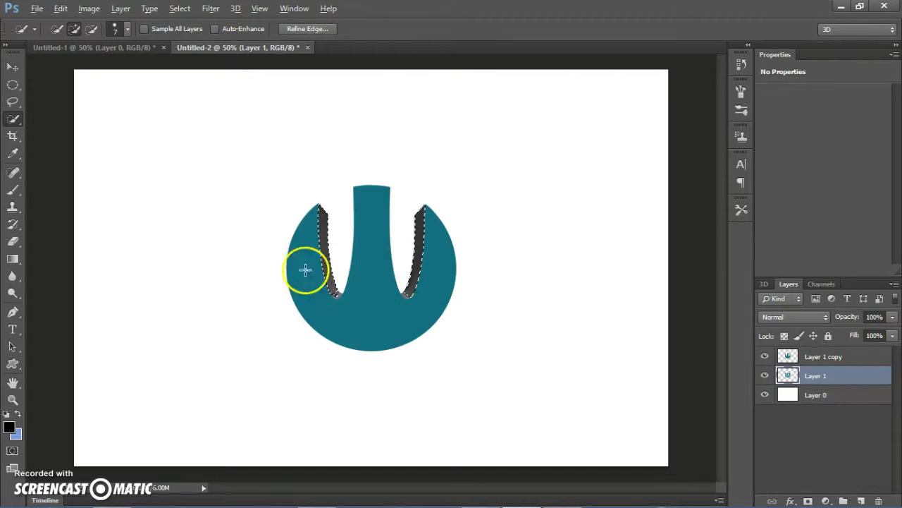
{"action": "left_click", "coordinate": [127, 29]}
{"action": "left_click", "coordinate": [66, 66]}
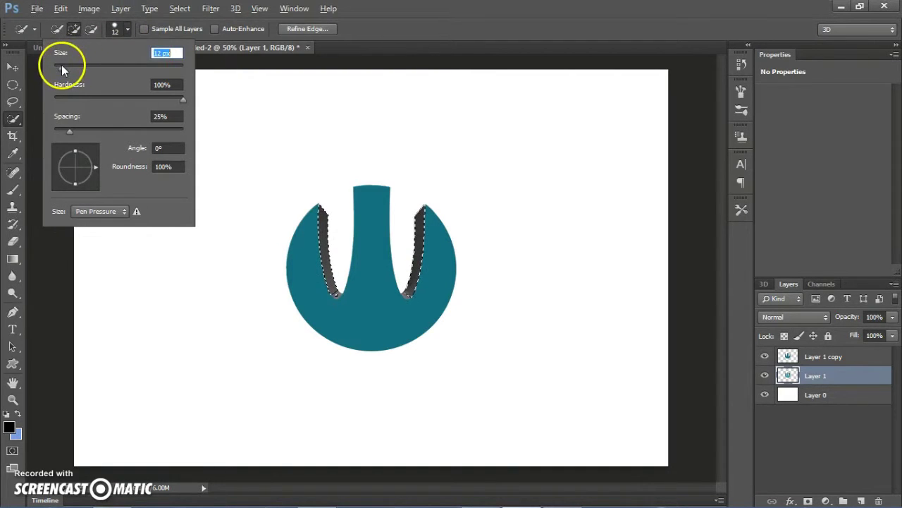
{"action": "left_click", "coordinate": [117, 28]}
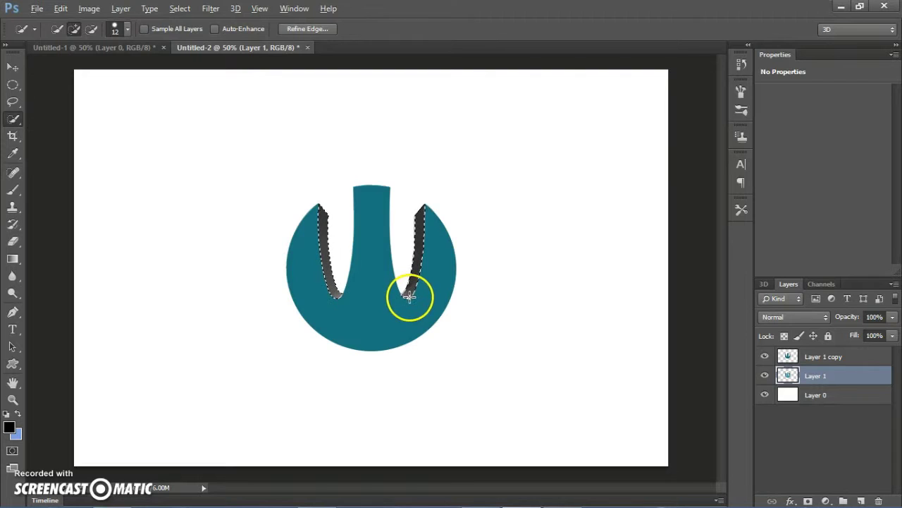
{"action": "left_click_drag", "start_coordinate": [393, 299], "coordinate": [381, 301]}
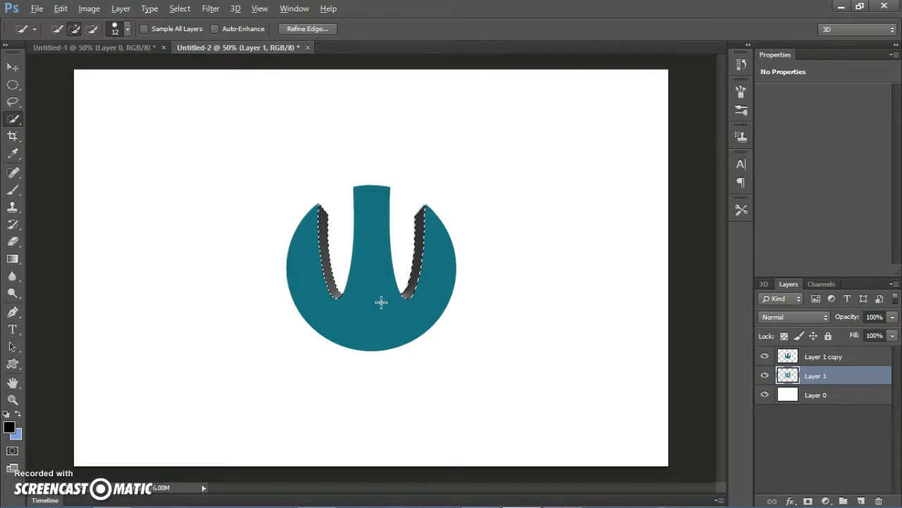
{"action": "left_click", "coordinate": [416, 296]}
{"action": "left_click_drag", "start_coordinate": [416, 296], "coordinate": [389, 308]}
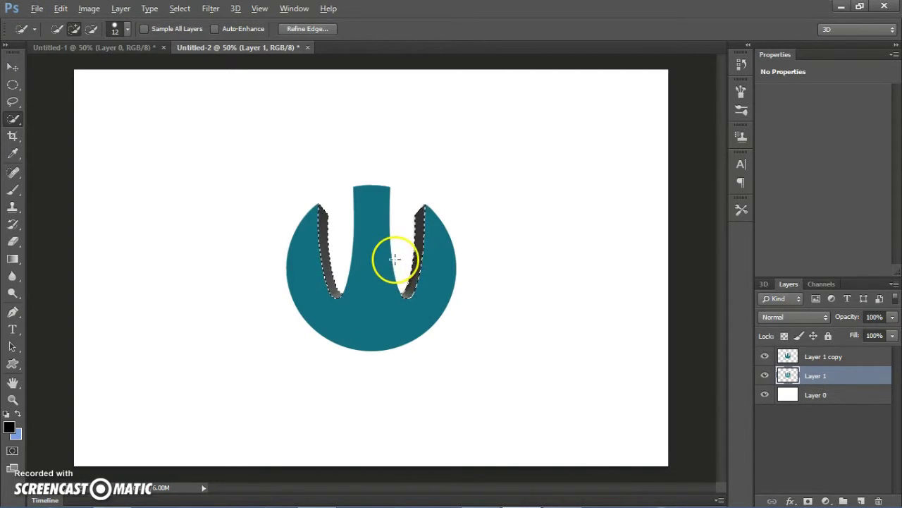
{"action": "left_click", "coordinate": [302, 29]}
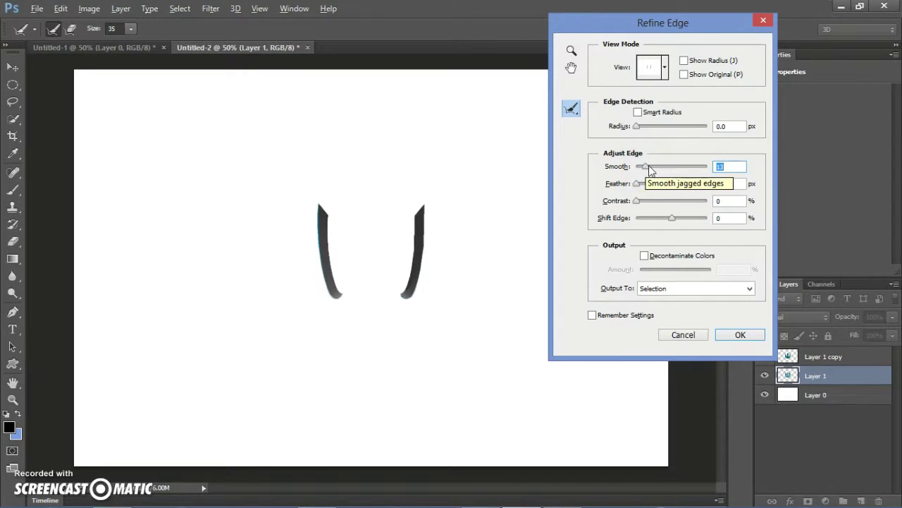
- Output the refined edge to a new layer and toggle Layer 1's visibility to check it
{"action": "left_click", "coordinate": [750, 288]}
{"action": "left_click", "coordinate": [703, 323]}
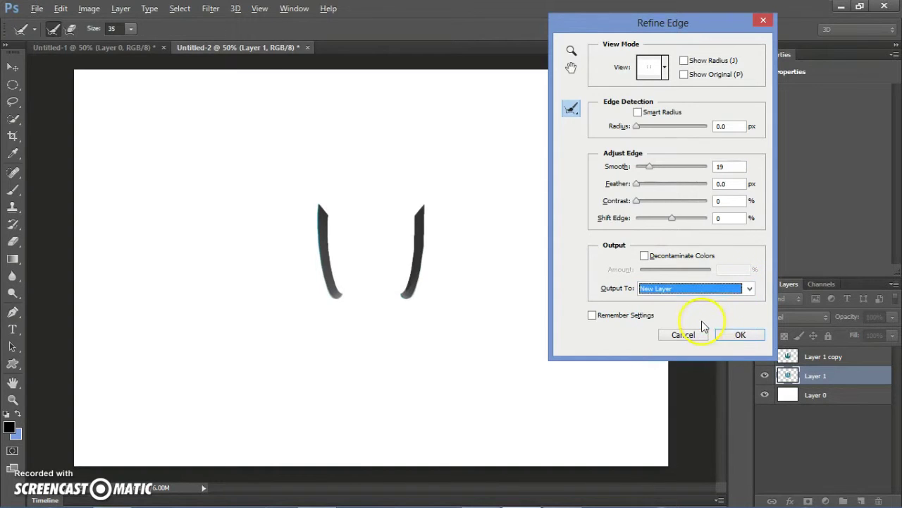
{"action": "left_click", "coordinate": [740, 334]}
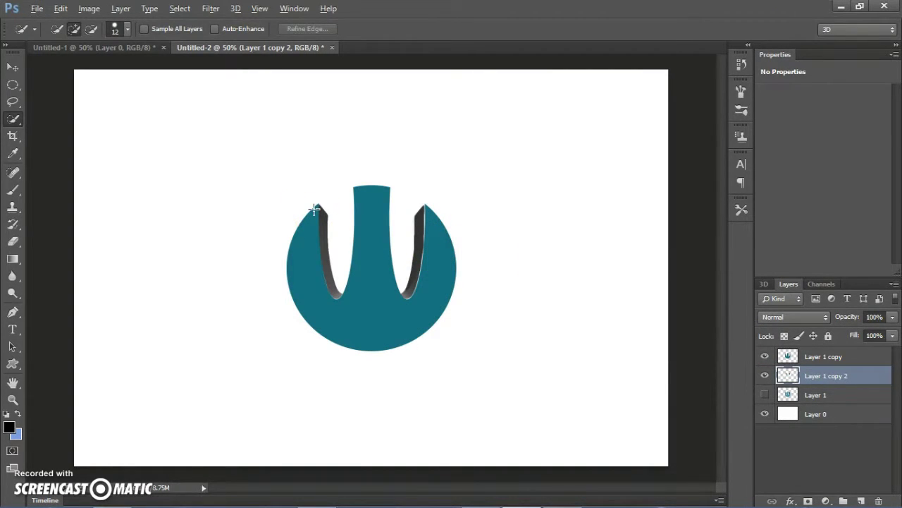
{"action": "key", "text": "v"}
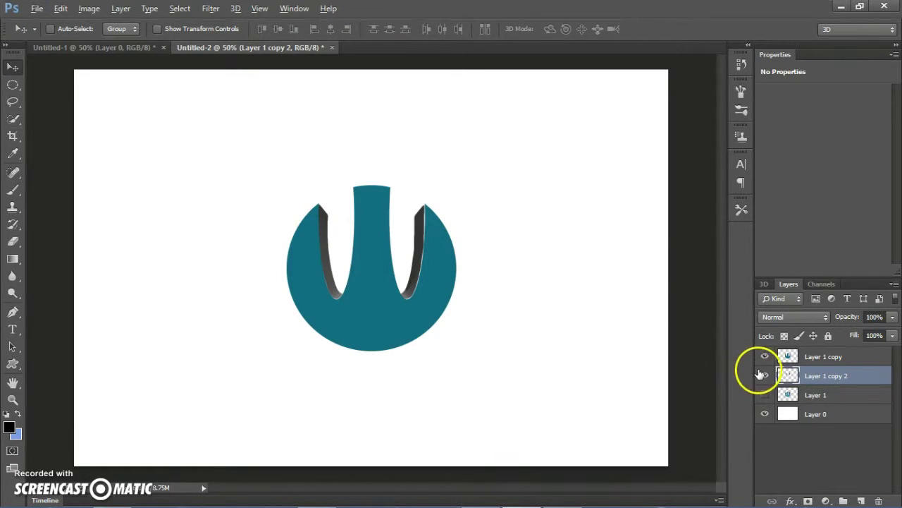
{"action": "left_click", "coordinate": [765, 400]}
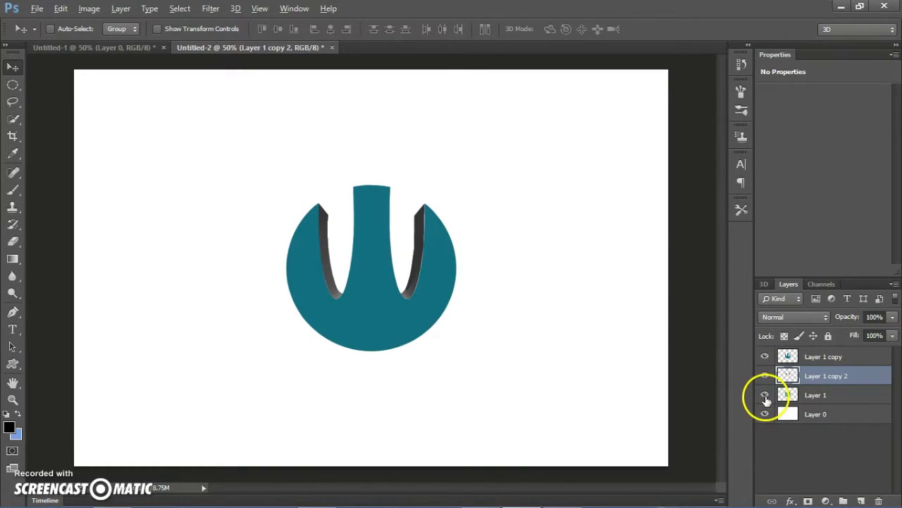
{"action": "left_click", "coordinate": [765, 377]}
{"action": "left_click", "coordinate": [765, 399]}
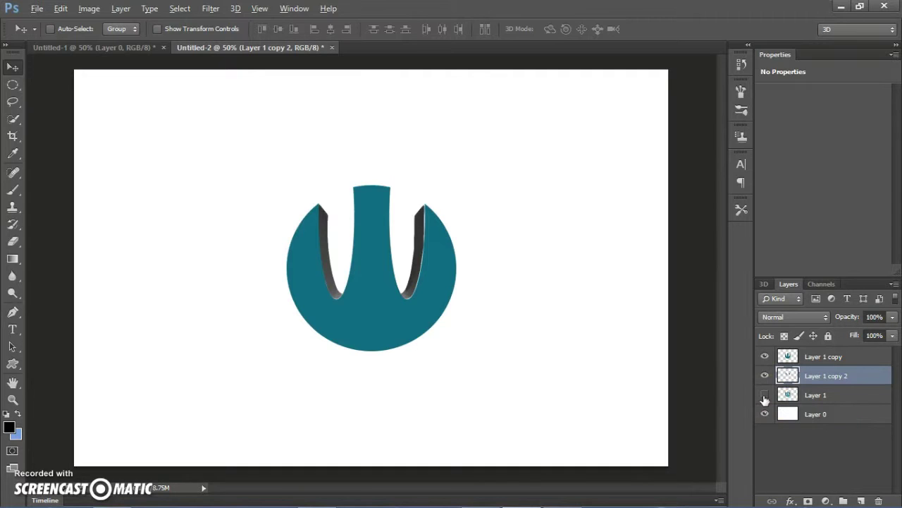
- Undo, redo Refine Edge to a new layer with Smooth 0, and hide Layer 1
{"action": "key", "text": "ctrl+z"}
{"action": "key", "text": "ctrl+z"}
{"action": "key", "text": "ctrl+z"}
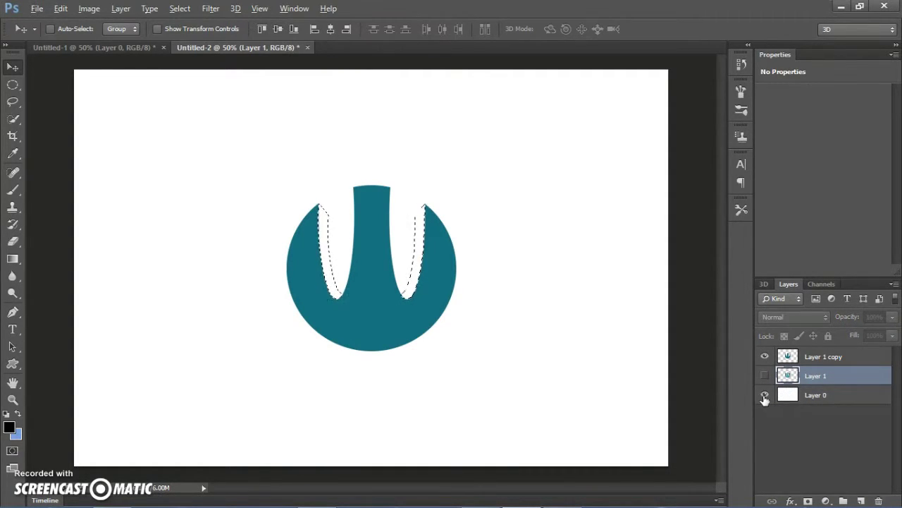
{"action": "left_click", "coordinate": [764, 375]}
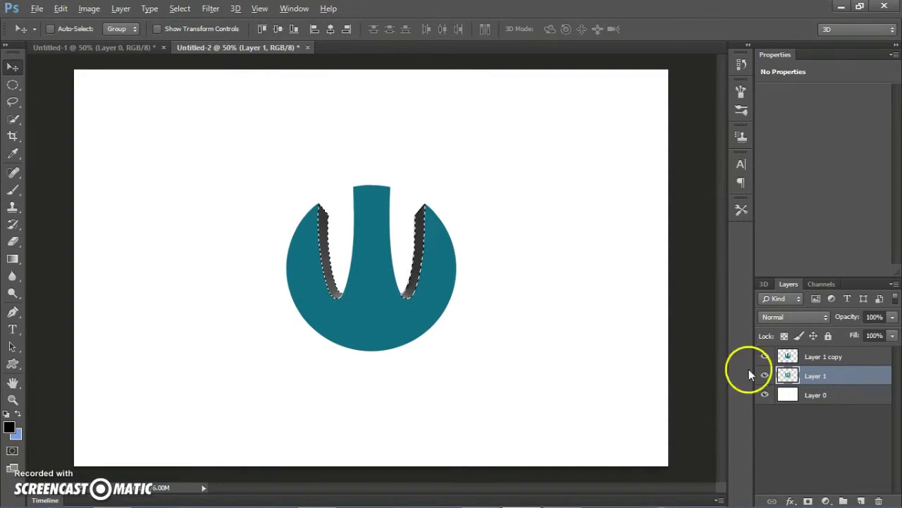
{"action": "left_click", "coordinate": [14, 120]}
{"action": "left_click", "coordinate": [306, 29]}
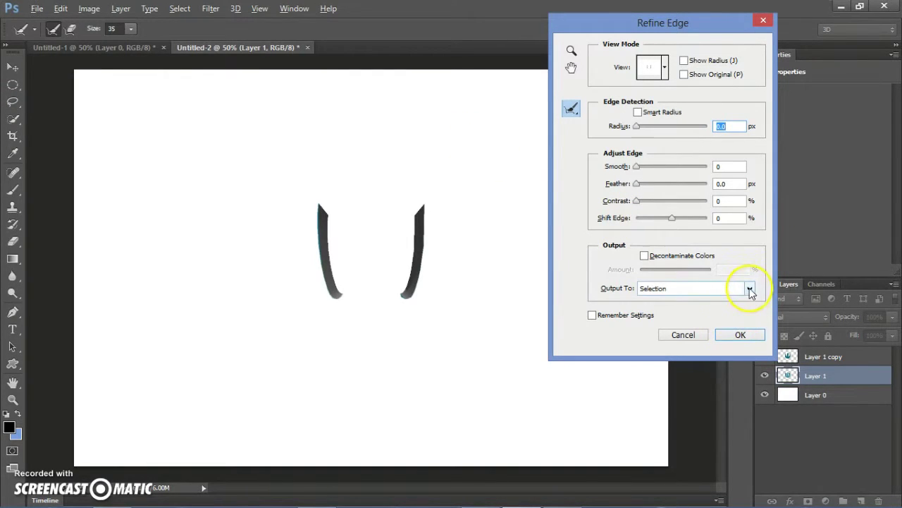
{"action": "left_click", "coordinate": [741, 336]}
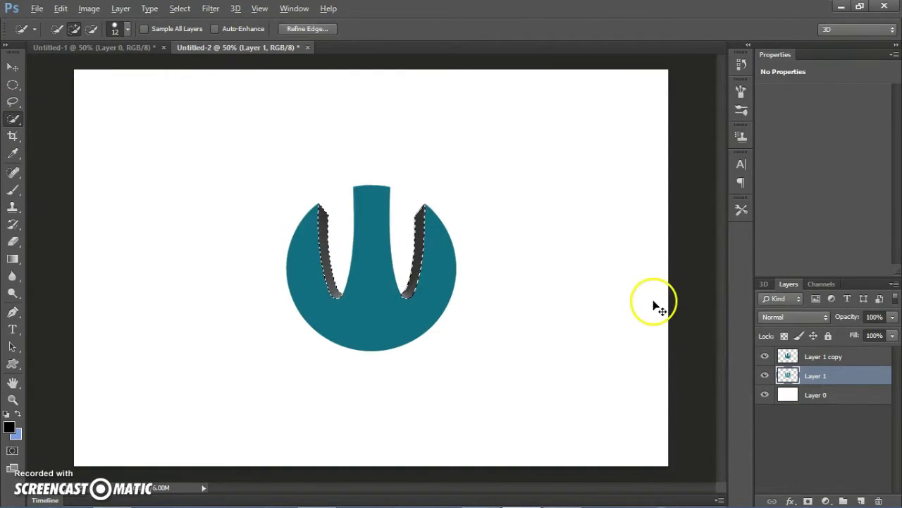
{"action": "left_click", "coordinate": [763, 394]}
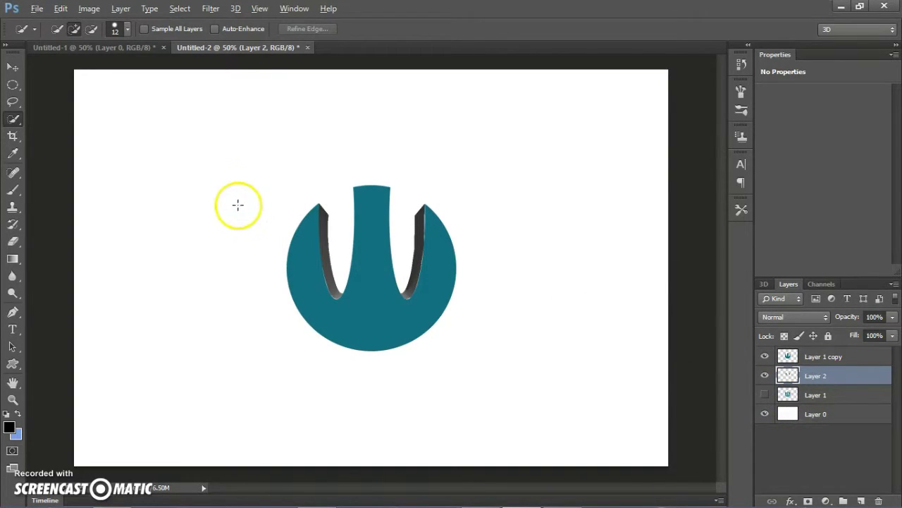
- Set Layer 2's Color Balance midtone levels to +38, +73, +85
{"action": "key", "text": "v"}
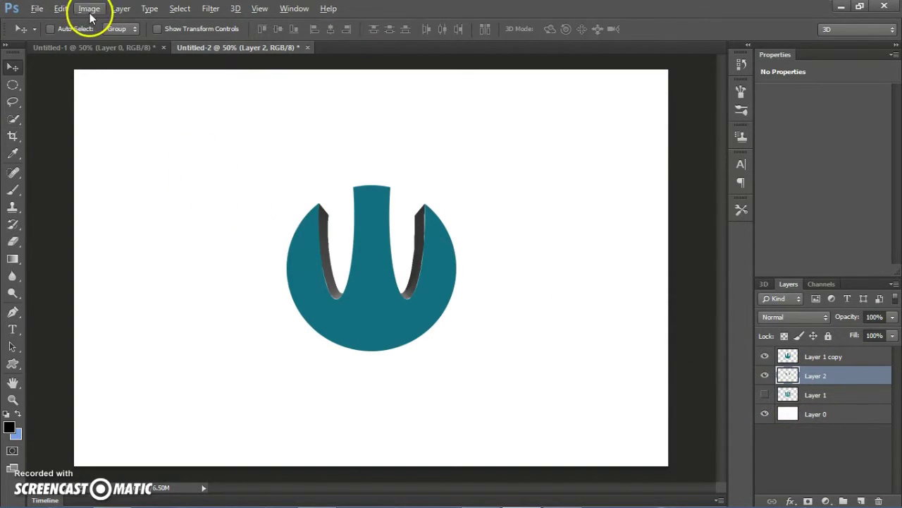
{"action": "left_click", "coordinate": [90, 10]}
{"action": "mouse_move", "coordinate": [108, 42]}
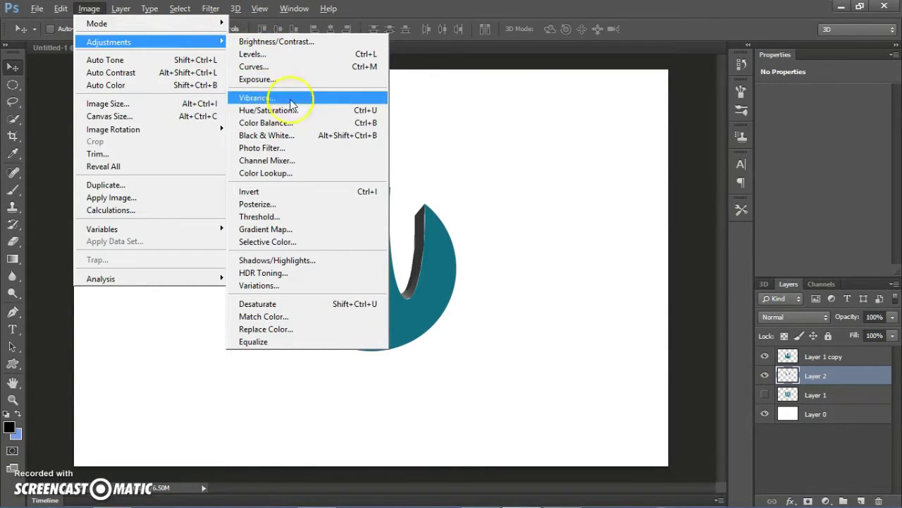
{"action": "left_click", "coordinate": [296, 123]}
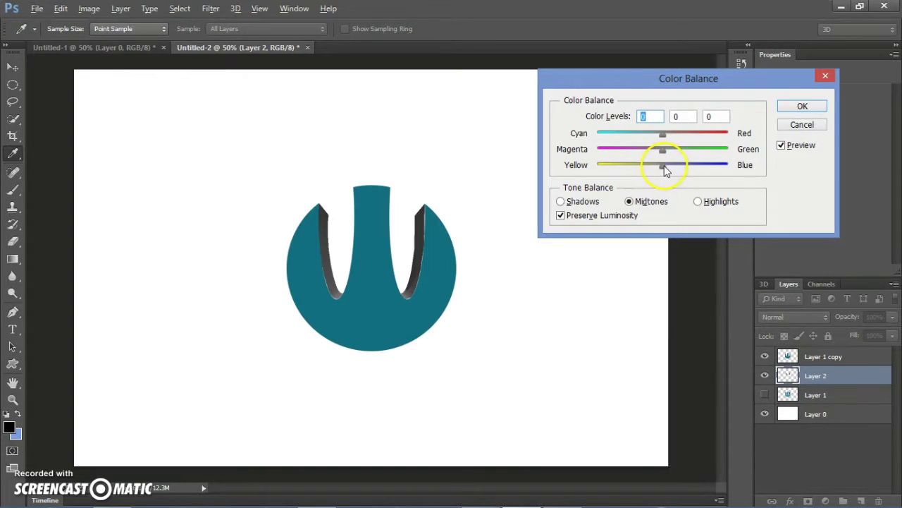
{"action": "left_click_drag", "start_coordinate": [714, 172], "coordinate": [720, 172]}
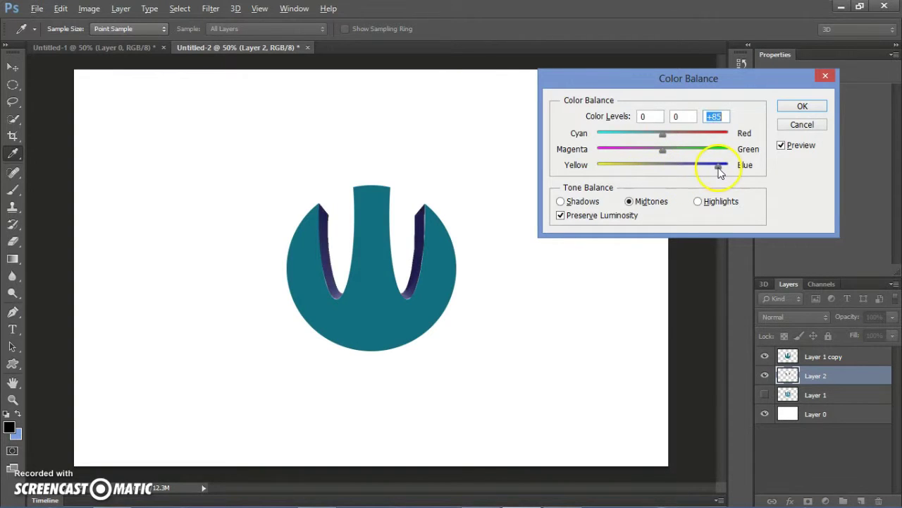
{"action": "mouse_move", "coordinate": [662, 150]}
{"action": "left_mouse_down"}
{"action": "mouse_move", "coordinate": [625, 152]}
{"action": "mouse_move", "coordinate": [709, 150]}
{"action": "left_mouse_up"}
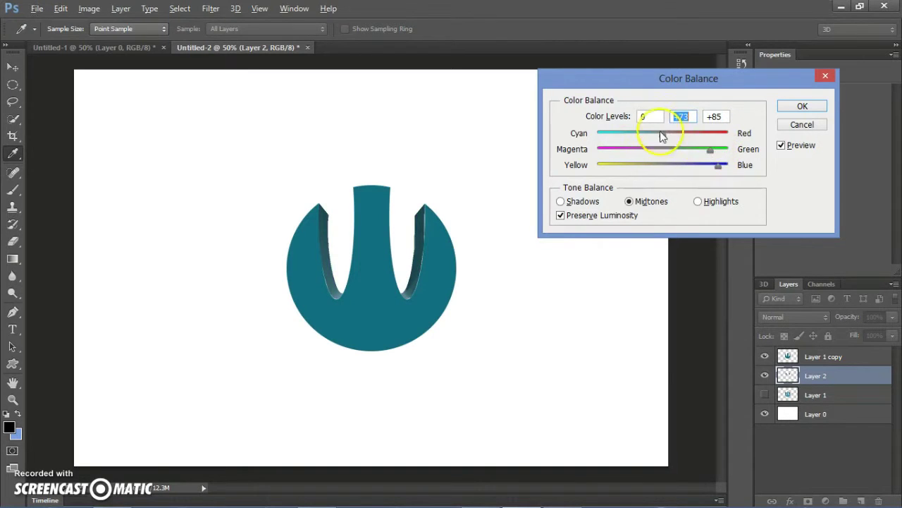
{"action": "mouse_move", "coordinate": [662, 137]}
{"action": "left_mouse_down"}
{"action": "mouse_move", "coordinate": [619, 137]}
{"action": "mouse_move", "coordinate": [681, 143]}
{"action": "left_mouse_up"}
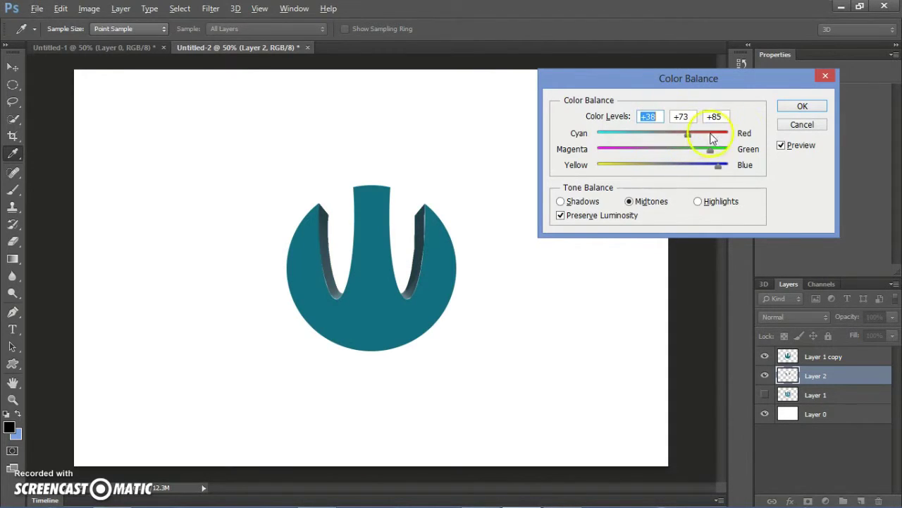
{"action": "left_click", "coordinate": [802, 107]}
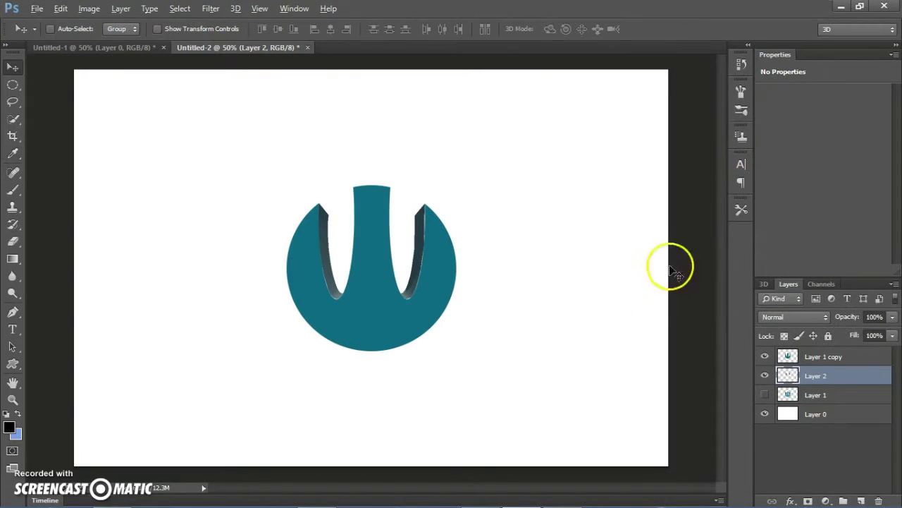
{"action": "left_click", "coordinate": [849, 361]}
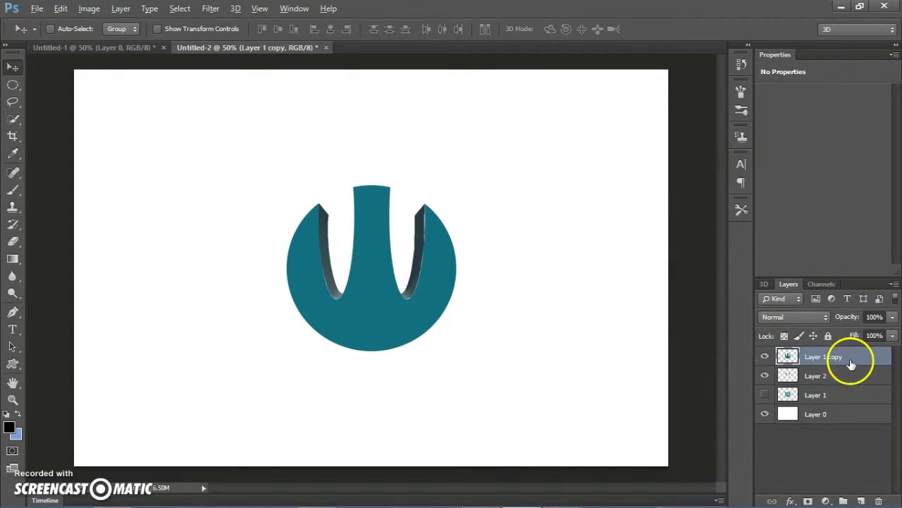
{"action": "double_click", "coordinate": [849, 360]}
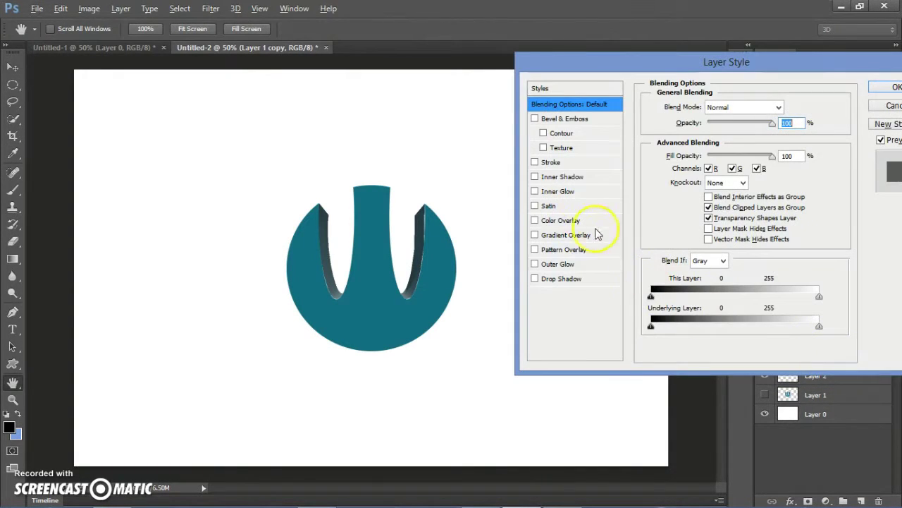
{"action": "left_click", "coordinate": [571, 237]}
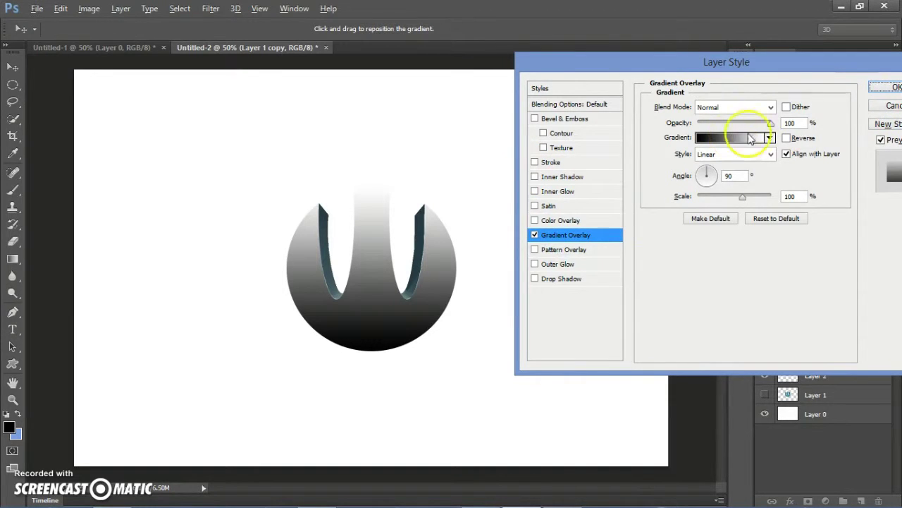
{"action": "left_click", "coordinate": [890, 105]}
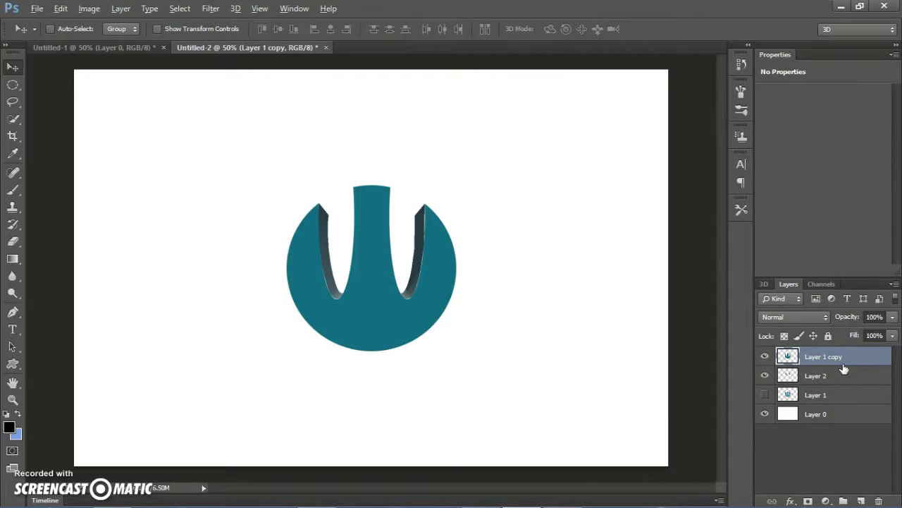
- Duplicate Layer 1 copy as Layer 1 copy 2 and shift it left of the original W
{"action": "left_click", "coordinate": [818, 398]}
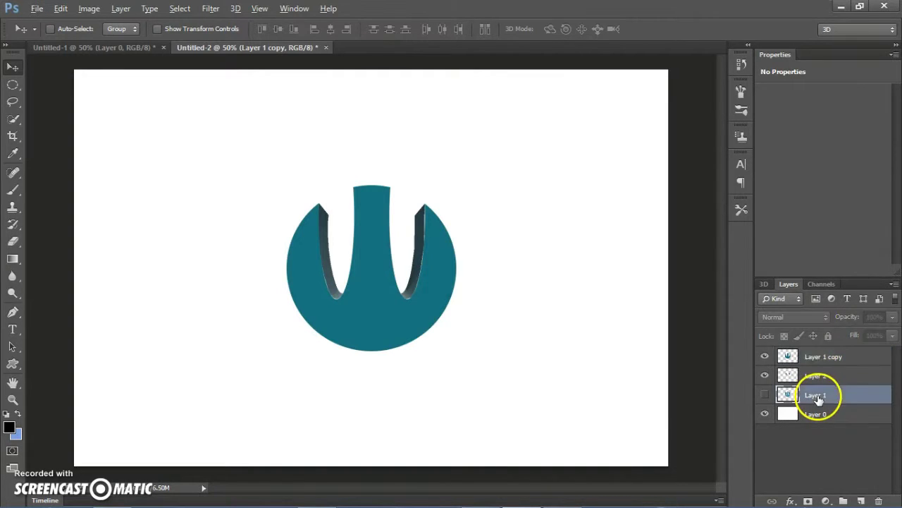
{"action": "left_click", "coordinate": [843, 358]}
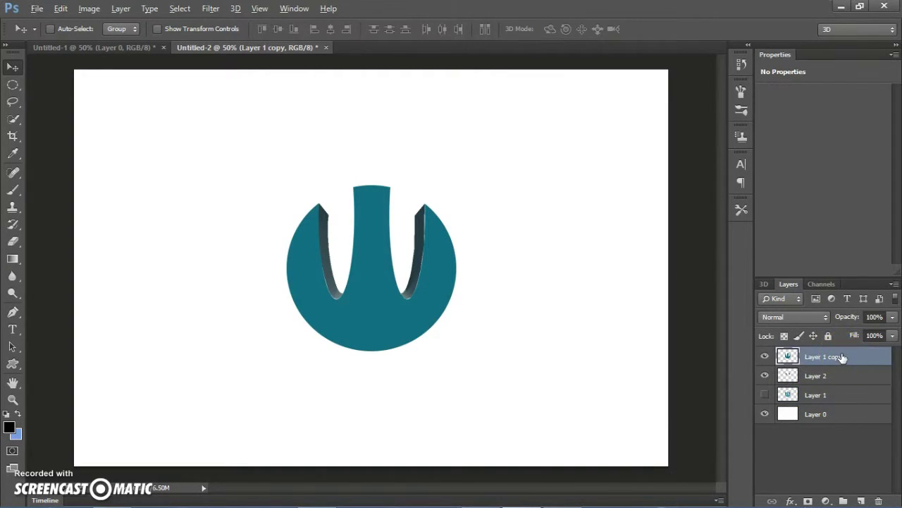
{"action": "left_click_drag", "start_coordinate": [842, 358], "coordinate": [843, 405]}
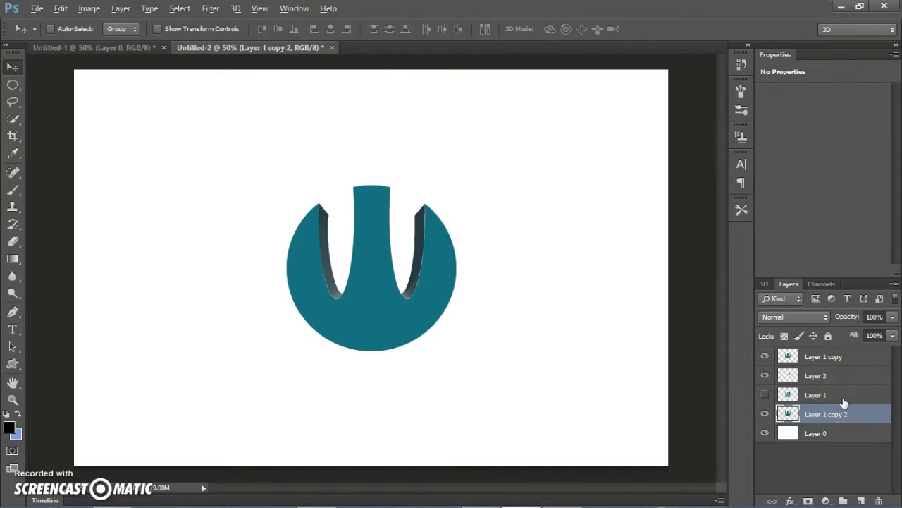
{"action": "key", "text": "shift+Left"}
{"action": "key", "text": "shift+Left"}
{"action": "key", "text": "shift+Left"}
{"action": "key", "text": "shift+Left"}
{"action": "key", "text": "shift+Left"}
{"action": "key", "text": "shift+Left"}
{"action": "key", "text": "shift+Left"}
{"action": "key", "text": "shift+Left"}
{"action": "key", "text": "shift+Left"}
{"action": "key", "text": "shift+Left"}
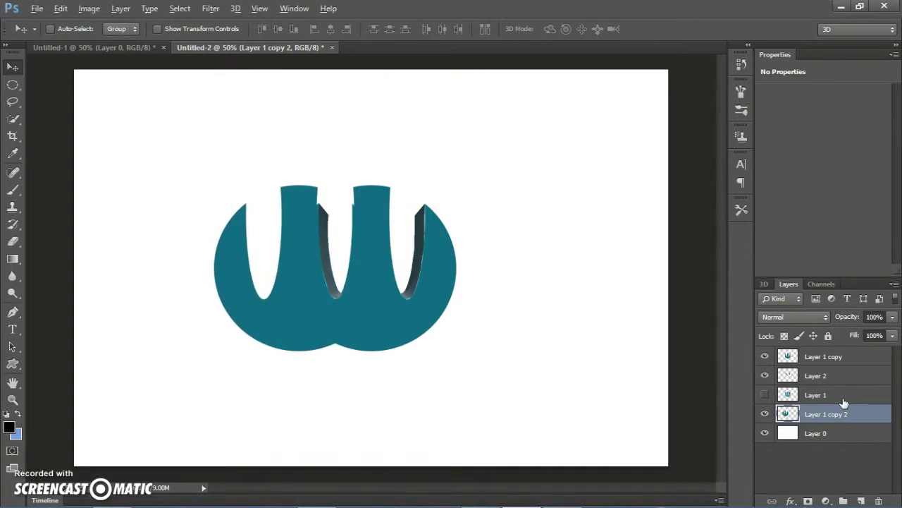
{"action": "key", "text": "shift+Left"}
{"action": "key", "text": "shift+Left"}
{"action": "key", "text": "shift+Left"}
{"action": "key", "text": "shift+Left"}
{"action": "key", "text": "shift+Left"}
{"action": "key", "text": "shift+Left"}
{"action": "key", "text": "shift+Left"}
{"action": "key", "text": "shift+Left"}
{"action": "key", "text": "shift+Left"}
{"action": "key", "text": "shift+Left"}
{"action": "key", "text": "shift+Left"}
{"action": "key", "text": "shift+Left"}
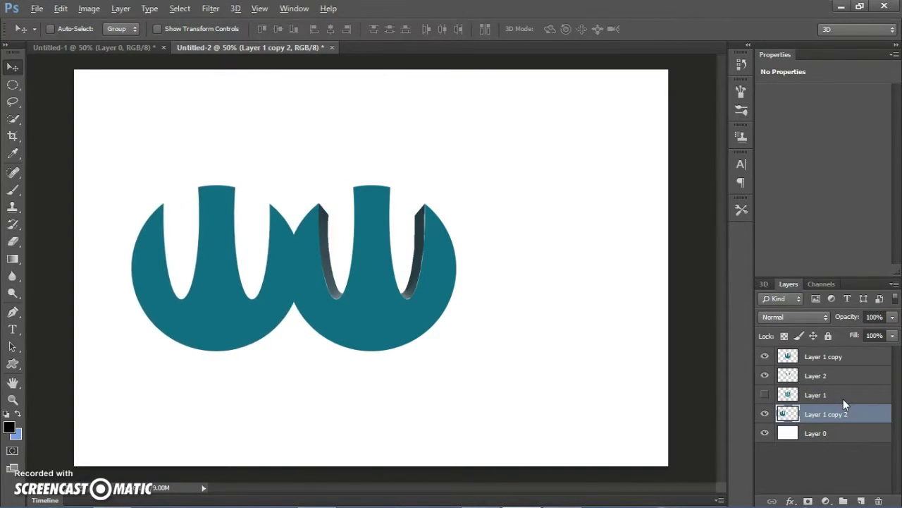
{"action": "key", "text": "shift+Left"}
{"action": "key", "text": "shift+Left"}
{"action": "key", "text": "shift+Left"}
{"action": "key", "text": "shift+Left"}
{"action": "key", "text": "shift+Left"}
{"action": "key", "text": "shift+Left"}
{"action": "key", "text": "shift+Left"}
{"action": "left_click", "coordinate": [837, 357]}
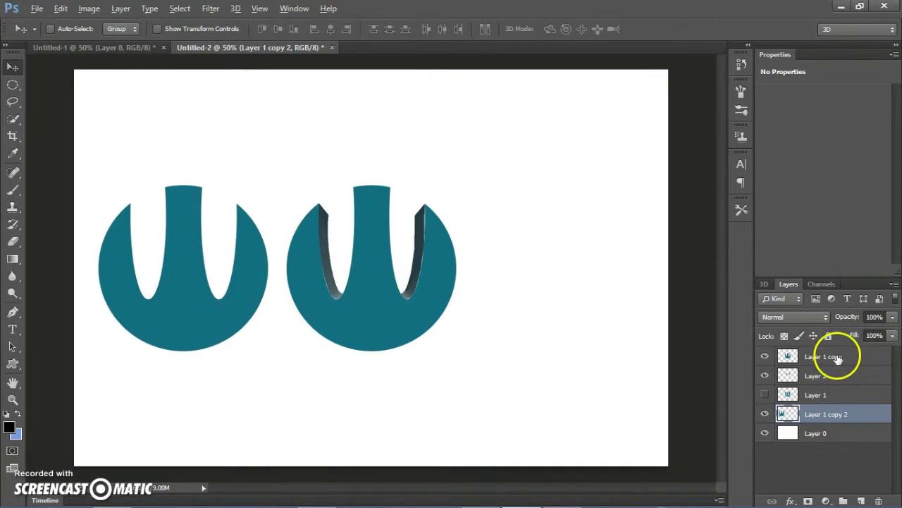
- Add a Gradient Overlay to the right W with a teal-to-white gradient sampled from the logo
{"action": "double_click", "coordinate": [853, 356]}
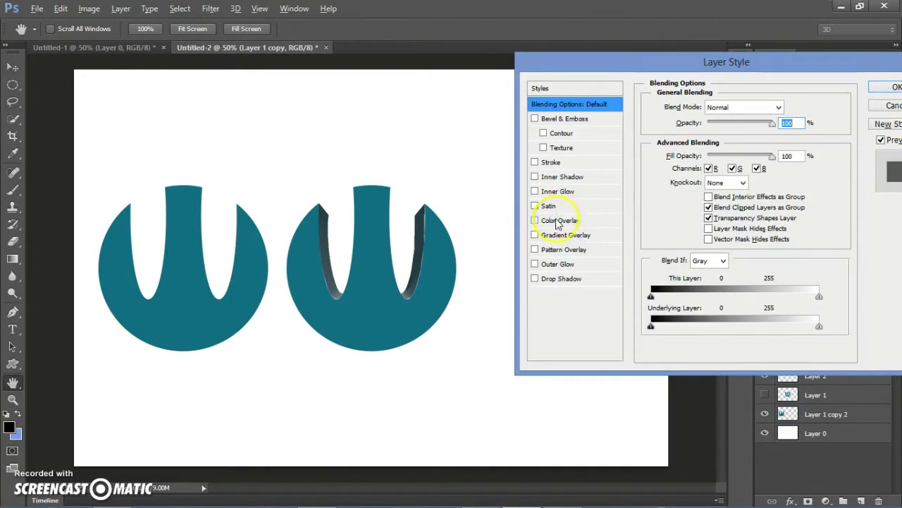
{"action": "left_click", "coordinate": [564, 235]}
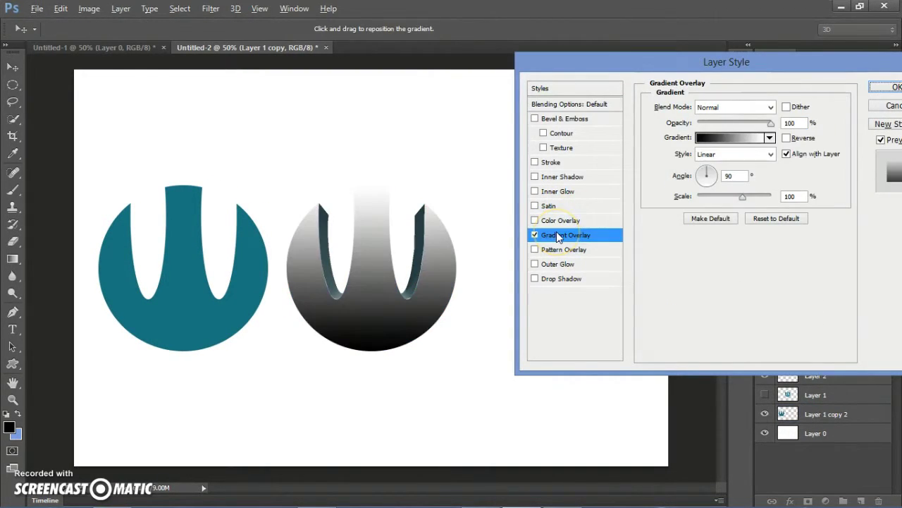
{"action": "left_click", "coordinate": [734, 138]}
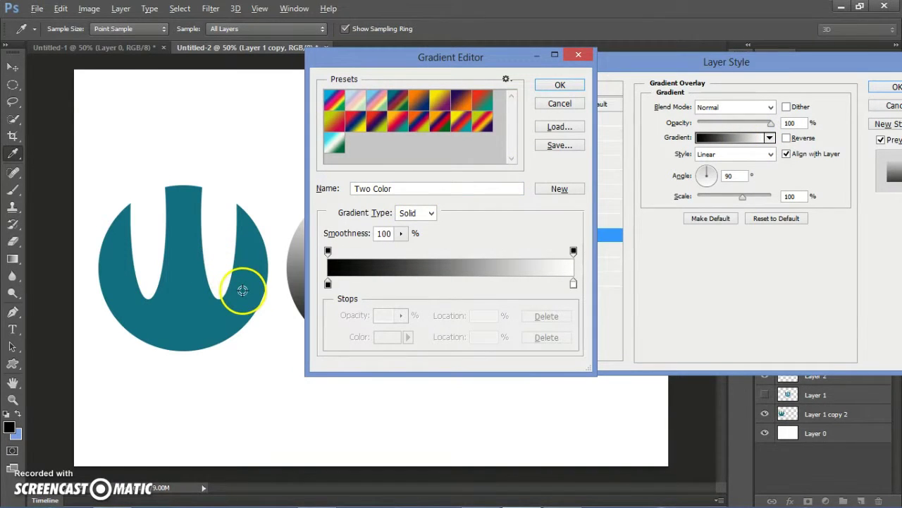
{"action": "left_click", "coordinate": [328, 284]}
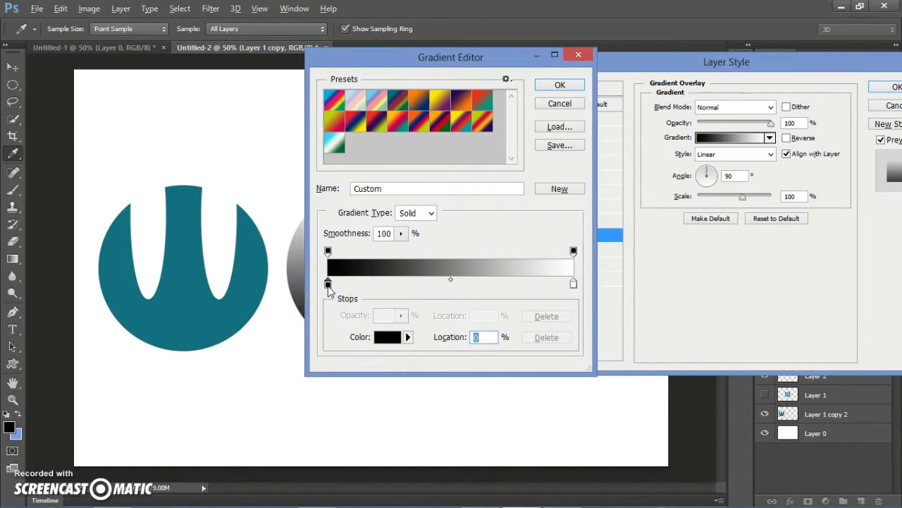
{"action": "left_click", "coordinate": [243, 302]}
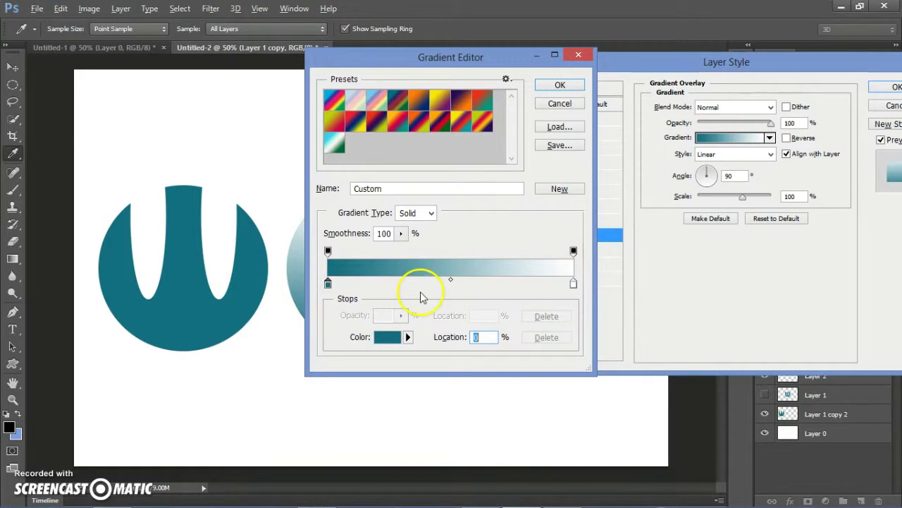
{"action": "left_click", "coordinate": [561, 85]}
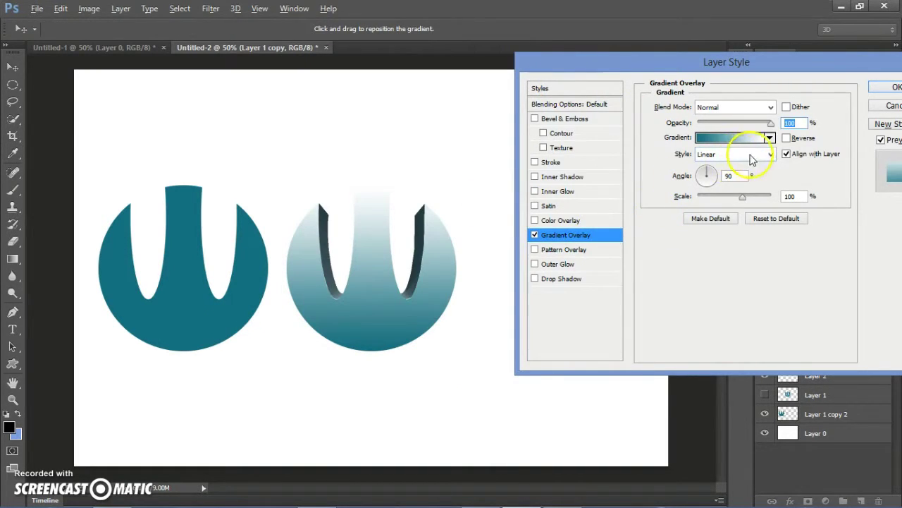
- Make the gradient radial and reversed at about 150 scale, light centre near the stem's top
{"action": "left_click", "coordinate": [752, 155]}
{"action": "left_click", "coordinate": [728, 176]}
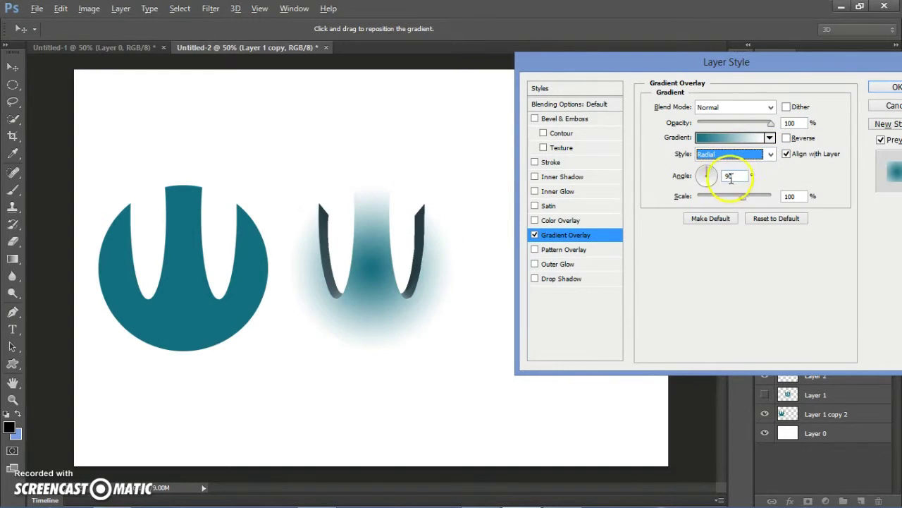
{"action": "left_click", "coordinate": [788, 138]}
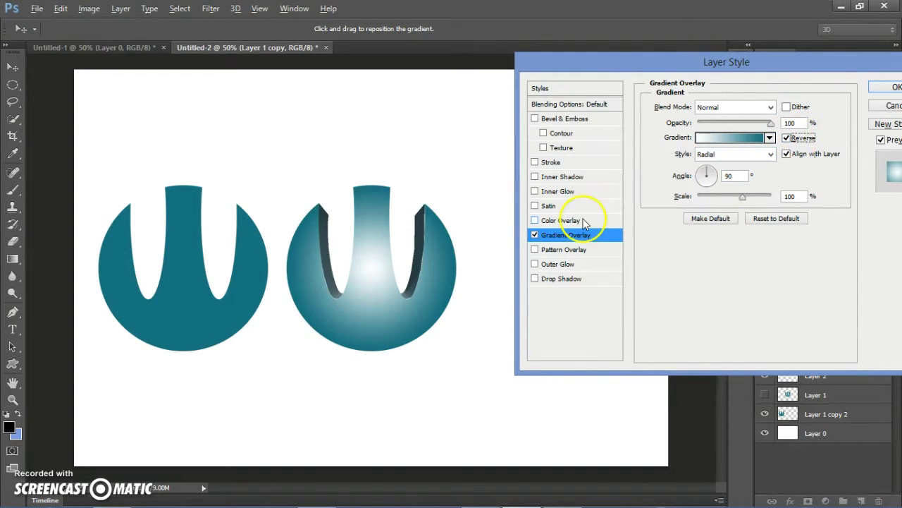
{"action": "left_click_drag", "start_coordinate": [376, 262], "coordinate": [372, 223]}
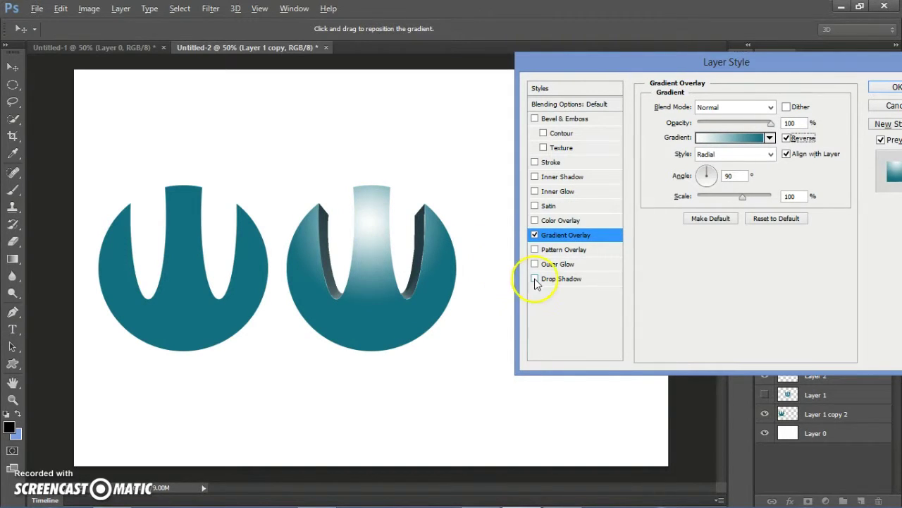
{"action": "left_click_drag", "start_coordinate": [376, 241], "coordinate": [373, 220]}
{"action": "left_click_drag", "start_coordinate": [755, 198], "coordinate": [762, 196]}
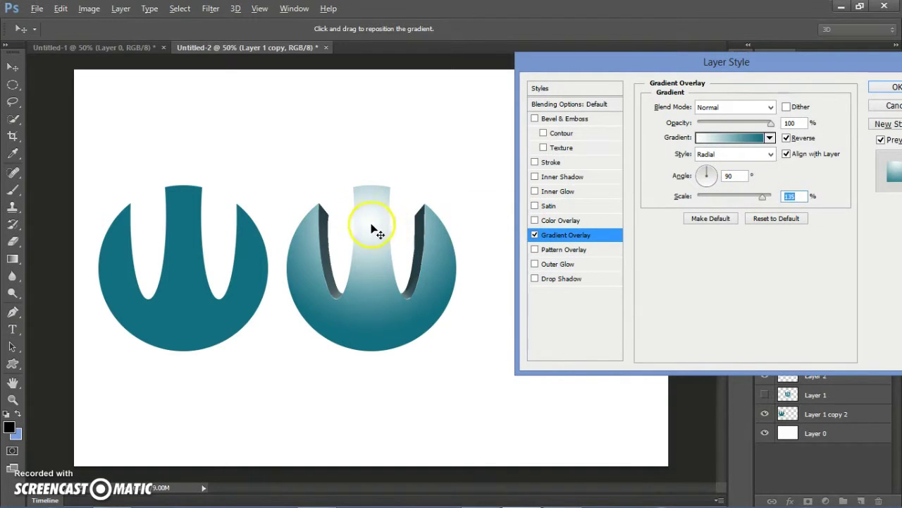
{"action": "left_click_drag", "start_coordinate": [374, 223], "coordinate": [381, 246]}
{"action": "mouse_move", "coordinate": [765, 201]}
{"action": "left_mouse_down"}
{"action": "mouse_move", "coordinate": [774, 202]}
{"action": "mouse_move", "coordinate": [758, 196]}
{"action": "left_mouse_up"}
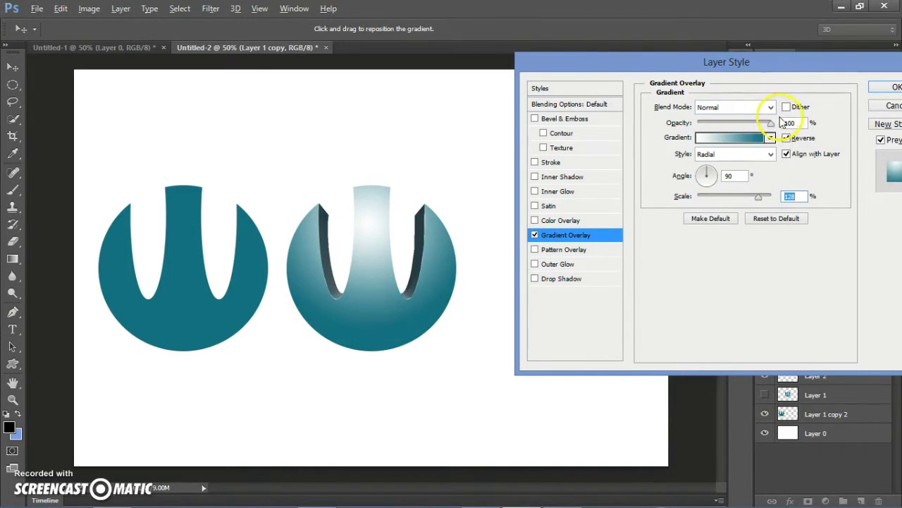
{"action": "left_click", "coordinate": [887, 90]}
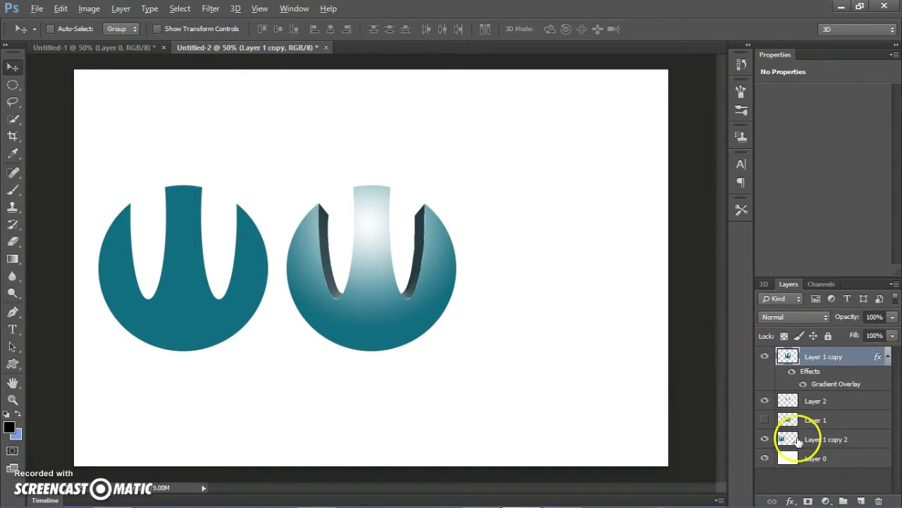
{"action": "left_click", "coordinate": [816, 440]}
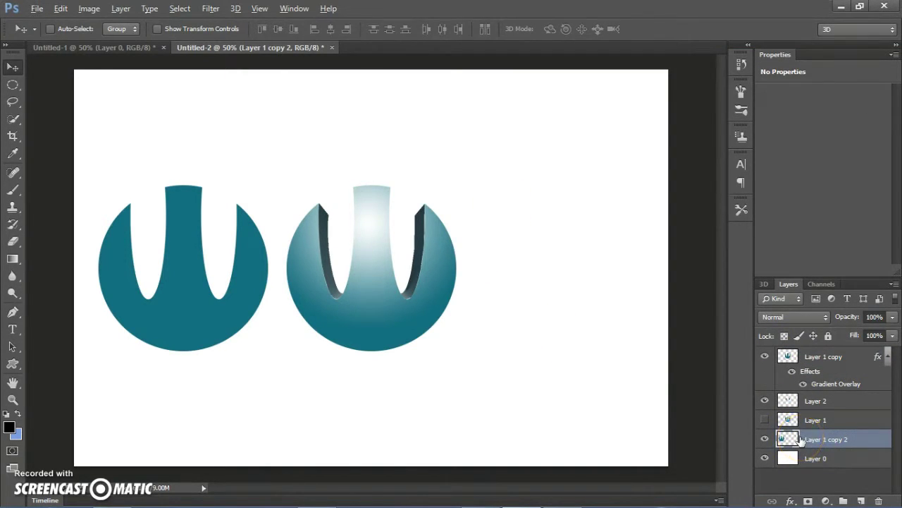
- Hide the left duplicate W and add two empty layers above the gradient W, selecting Layer 3
{"action": "left_click", "coordinate": [765, 438]}
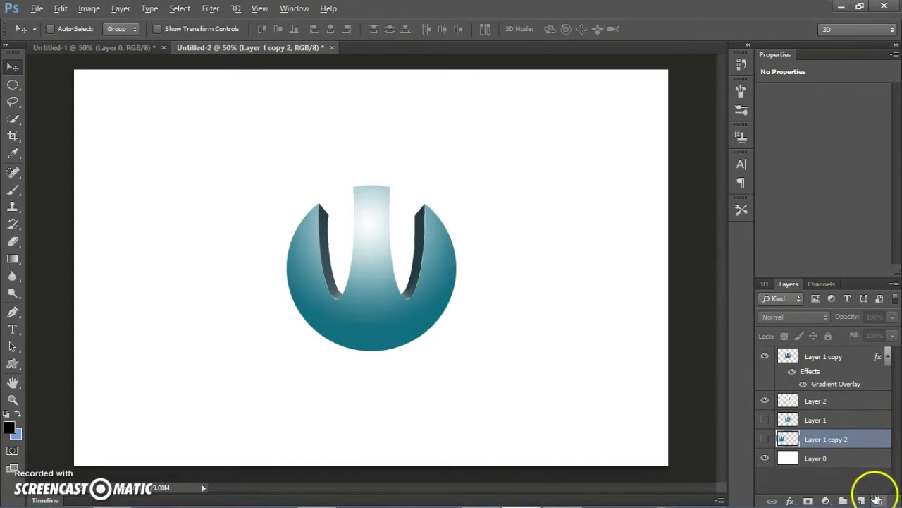
{"action": "left_click", "coordinate": [815, 357]}
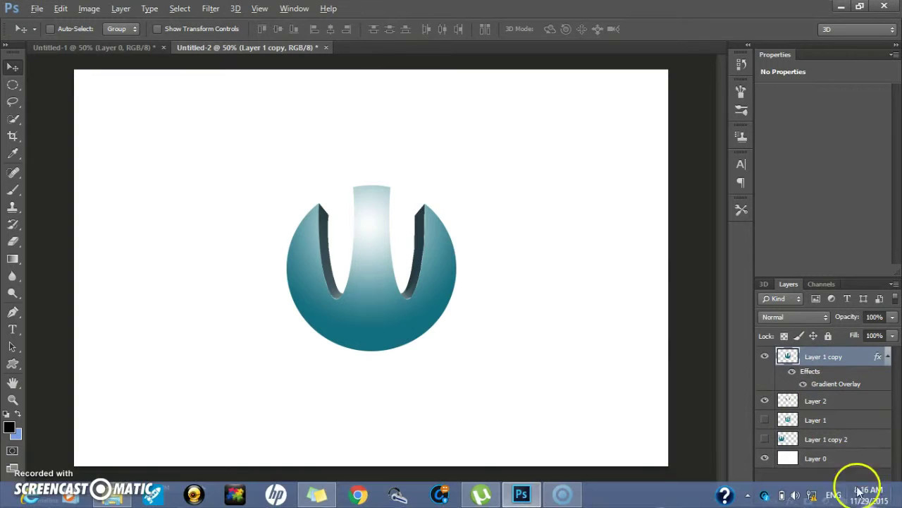
{"action": "left_click", "coordinate": [861, 501]}
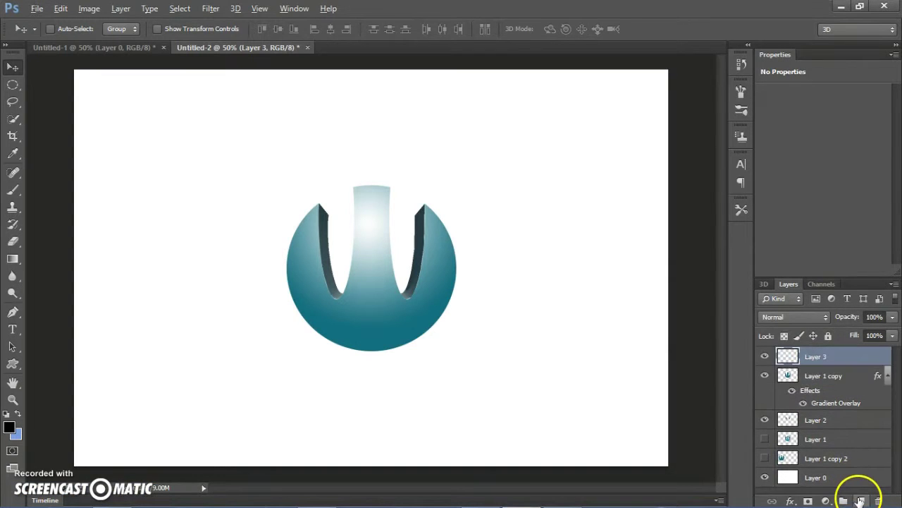
{"action": "left_click", "coordinate": [821, 376]}
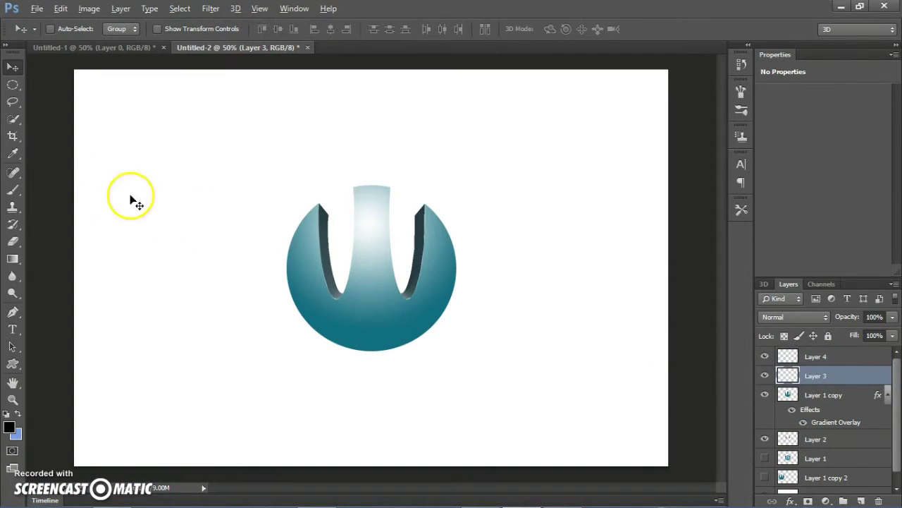
- Paint a white brush dab on the sphere and narrow it to a thin streak about 25% wide
{"action": "left_click", "coordinate": [16, 191]}
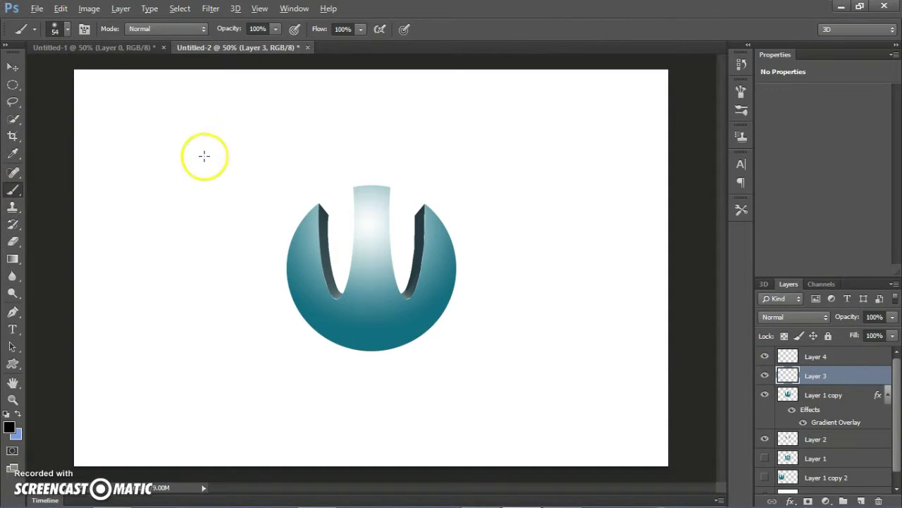
{"action": "left_click", "coordinate": [18, 414]}
{"action": "left_click_drag", "start_coordinate": [532, 141], "coordinate": [444, 71]}
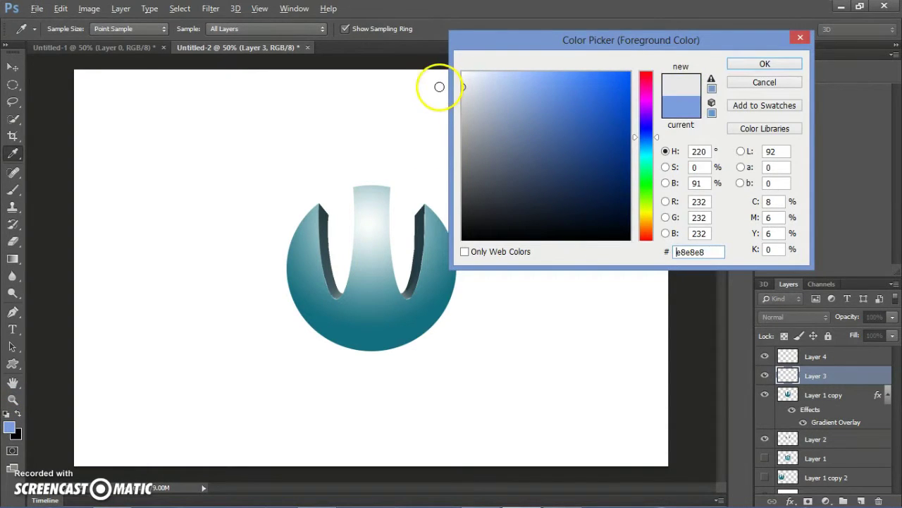
{"action": "left_click", "coordinate": [740, 64]}
{"action": "key", "text": "b"}
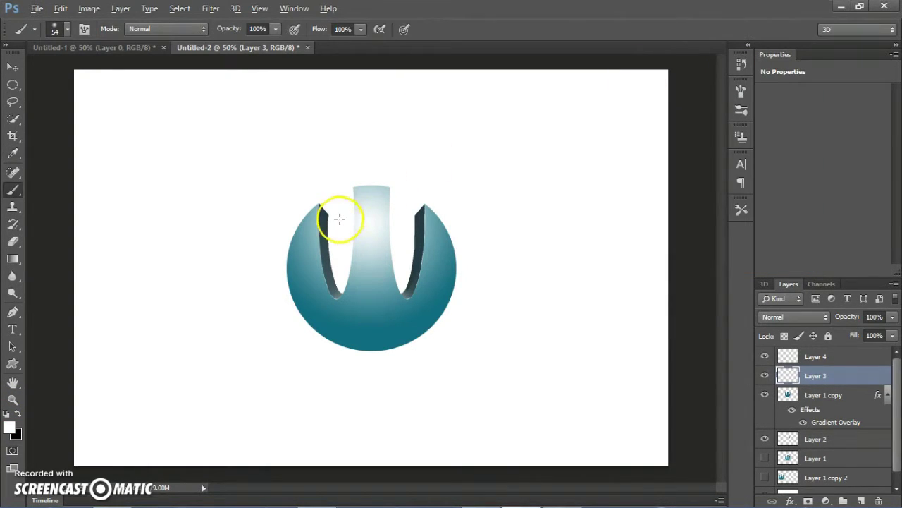
{"action": "left_click", "coordinate": [350, 318]}
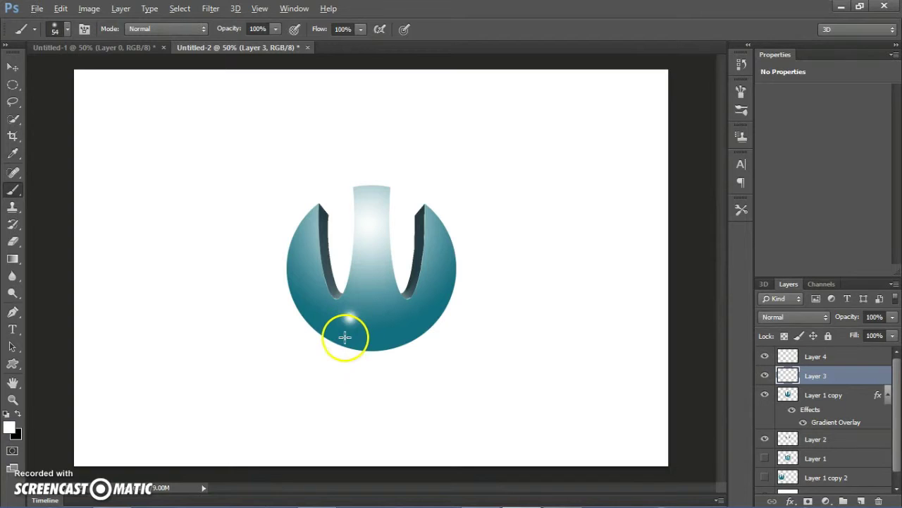
{"action": "key", "text": "ctrl+t"}
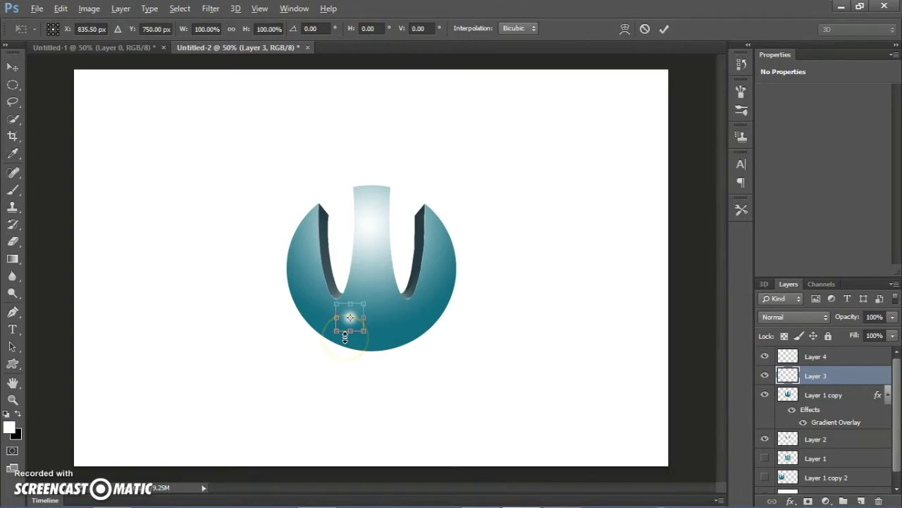
{"action": "mouse_move", "coordinate": [364, 318]}
{"action": "left_mouse_down"}
{"action": "mouse_move", "coordinate": [352, 318]}
{"action": "mouse_move", "coordinate": [348, 372]}
{"action": "left_mouse_up"}
{"action": "key", "text": "Return"}
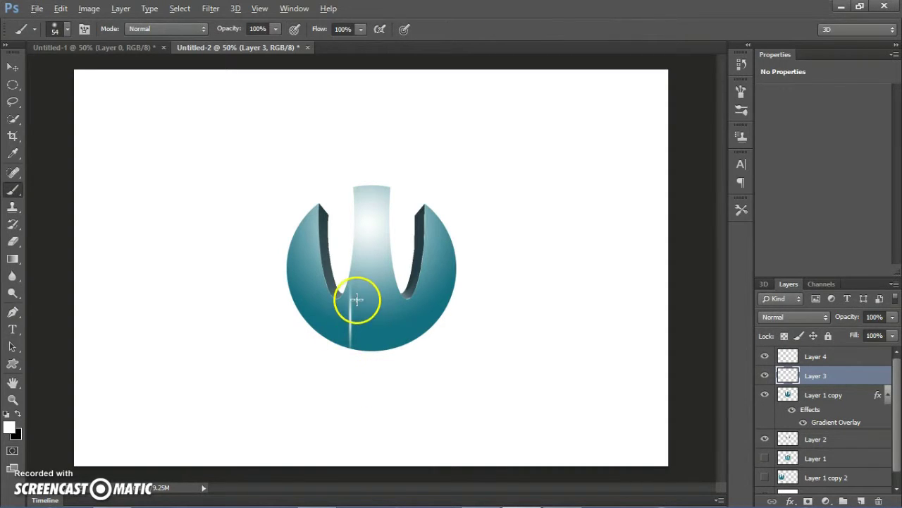
- Move the white streak up to the left slit and tilt it about -3.5 degrees
{"action": "key", "text": "v"}
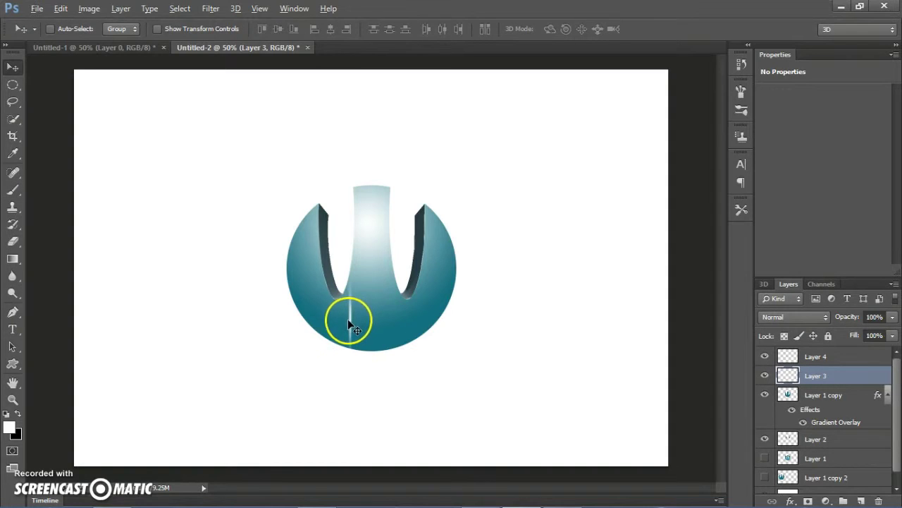
{"action": "left_click_drag", "start_coordinate": [348, 320], "coordinate": [318, 234]}
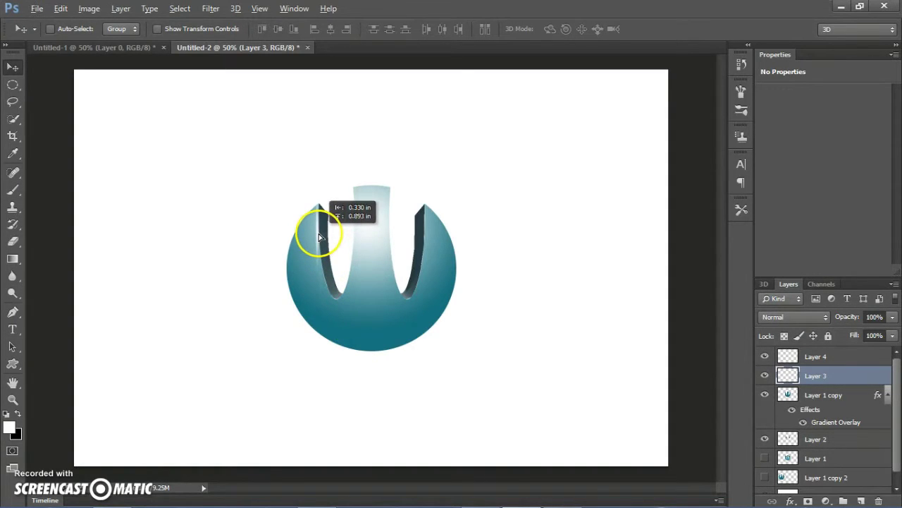
{"action": "left_click_drag", "start_coordinate": [318, 236], "coordinate": [319, 230]}
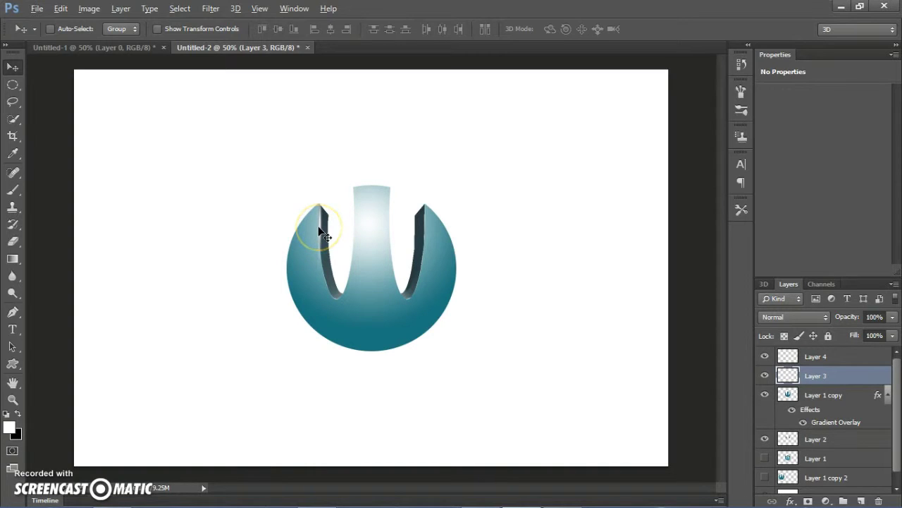
{"action": "left_click", "coordinate": [348, 342]}
{"action": "key", "text": "ctrl+t"}
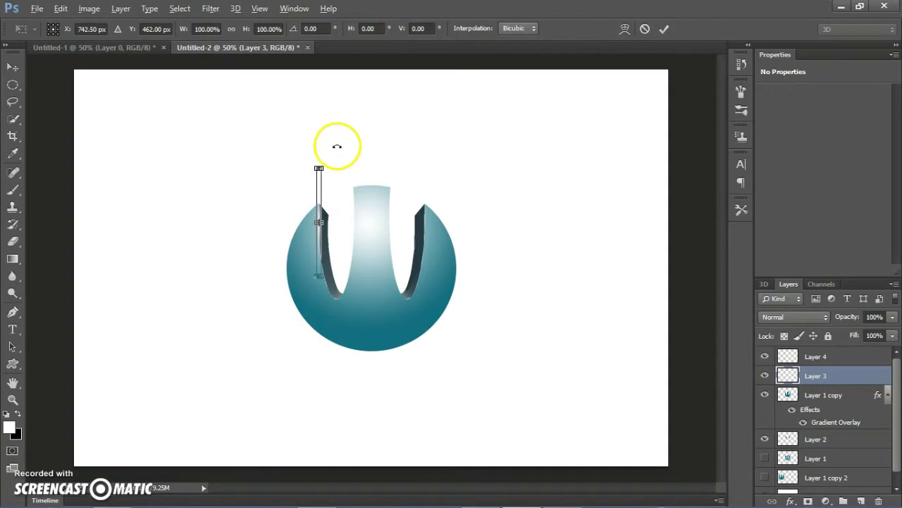
{"action": "left_click_drag", "start_coordinate": [337, 146], "coordinate": [332, 145]}
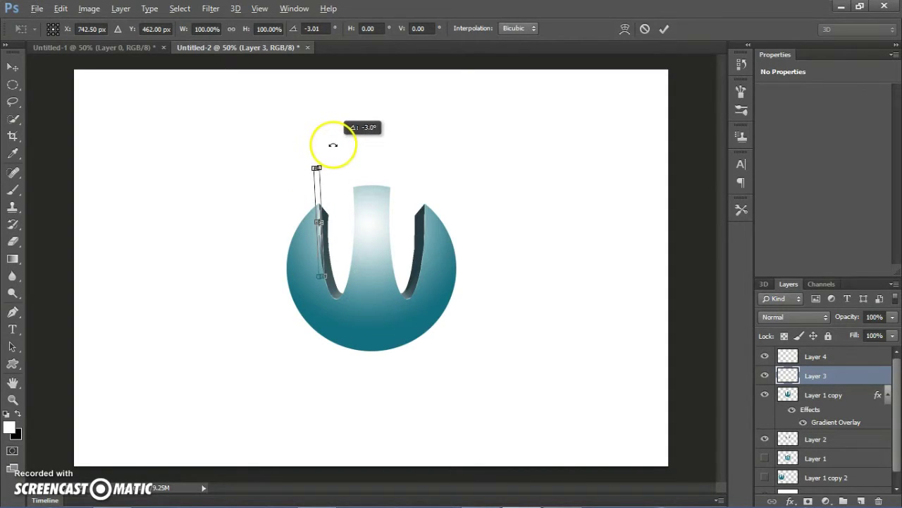
{"action": "key", "text": "Return"}
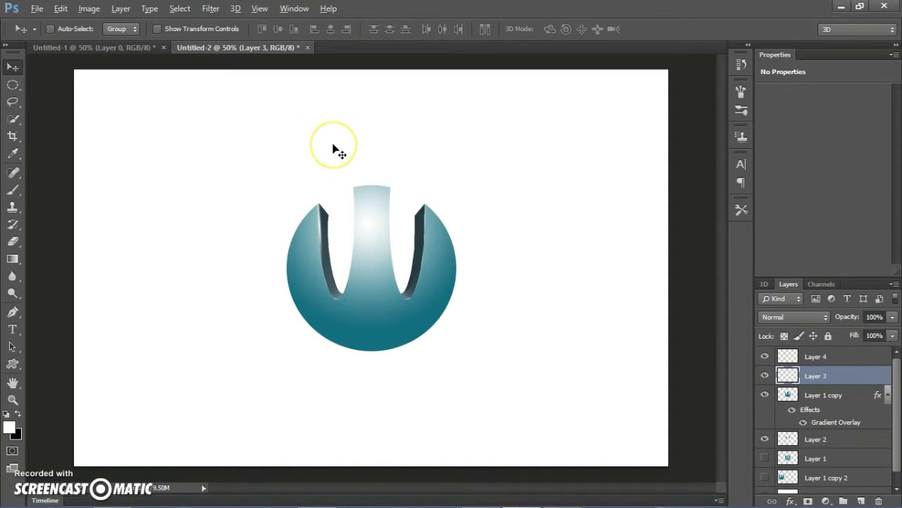
- Refine the streak's tilt and position along the left slit, then erase it to a thin rim
{"action": "key", "text": "ctrl+t"}
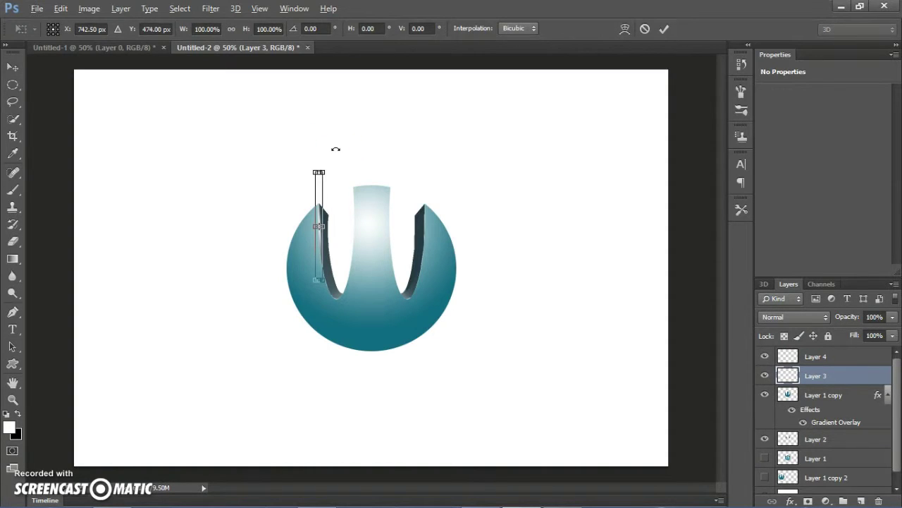
{"action": "left_click_drag", "start_coordinate": [336, 150], "coordinate": [336, 150]}
{"action": "key", "text": "Return"}
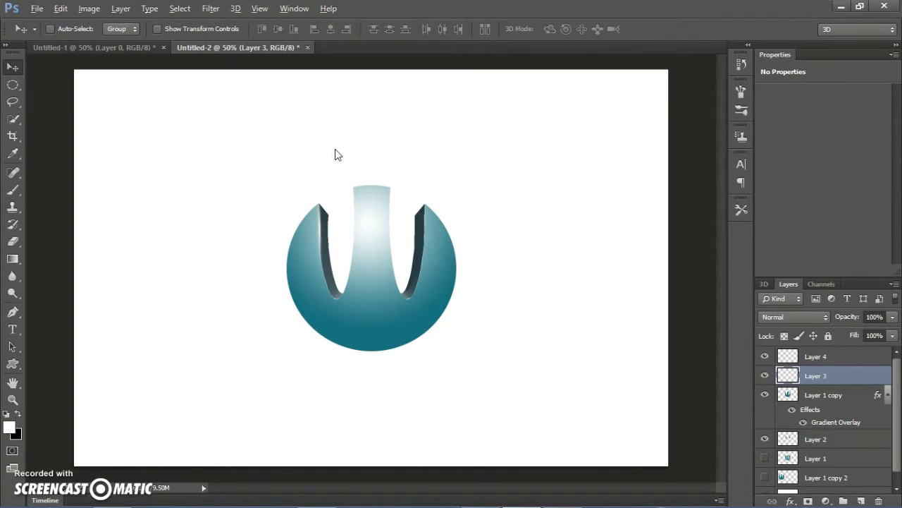
{"action": "key", "text": "ctrl+t"}
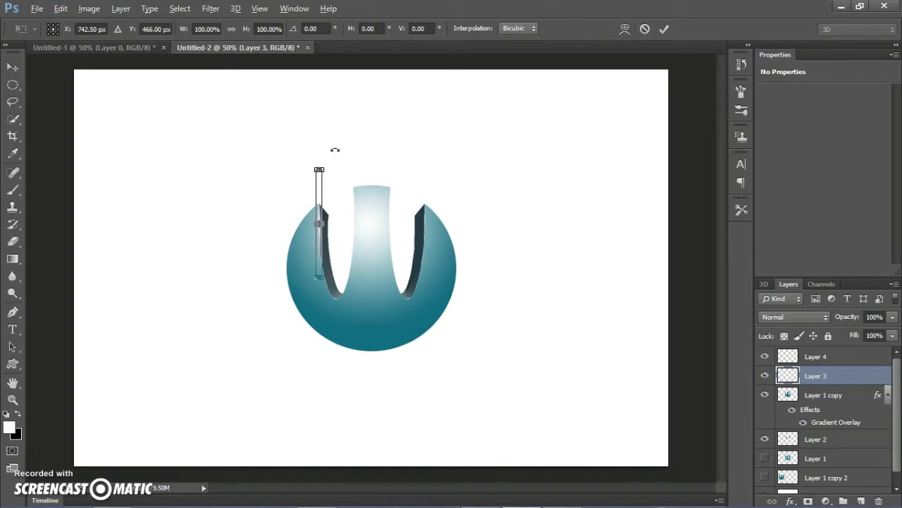
{"action": "left_click_drag", "start_coordinate": [306, 276], "coordinate": [318, 279]}
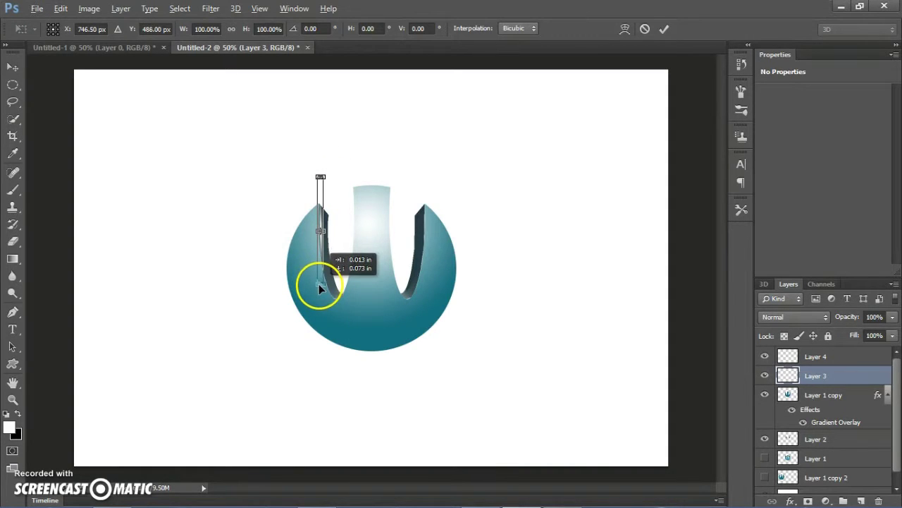
{"action": "left_click_drag", "start_coordinate": [318, 280], "coordinate": [317, 289]}
{"action": "key", "text": "Return"}
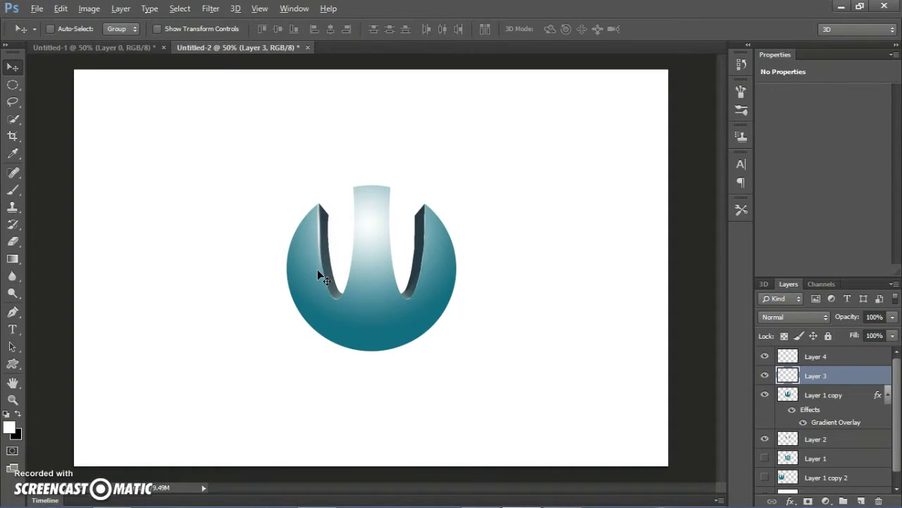
{"action": "left_click", "coordinate": [12, 241]}
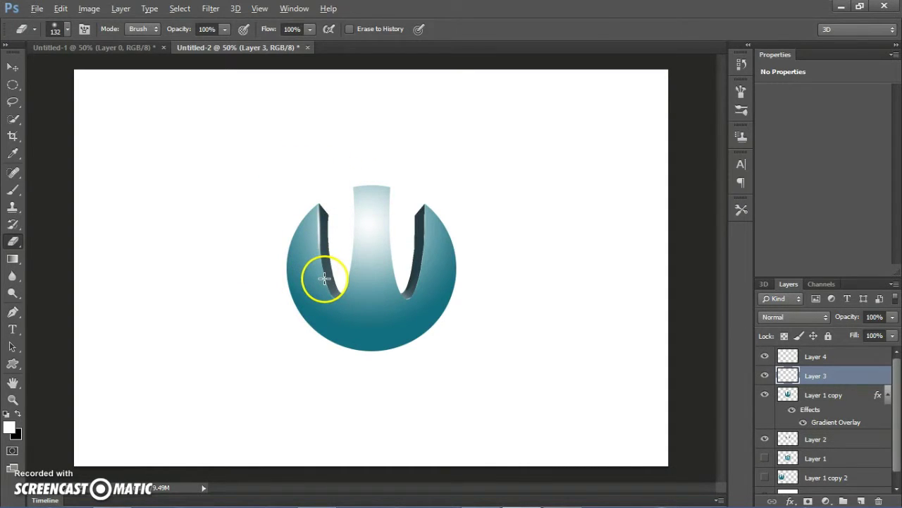
{"action": "key", "text": "v"}
{"action": "left_click_drag", "start_coordinate": [323, 277], "coordinate": [409, 241]}
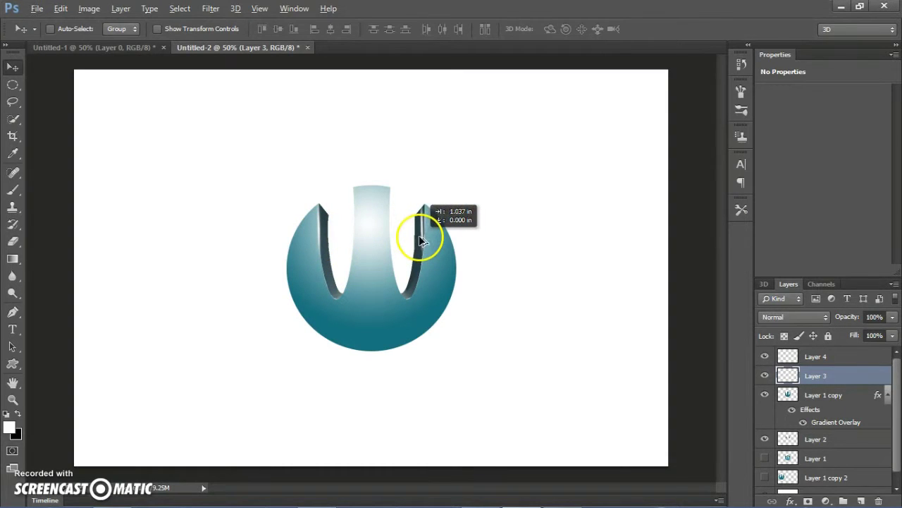
- Place the streak copy at the right slit and rotate it about 4 degrees to match the cut
{"action": "left_click_drag", "start_coordinate": [409, 242], "coordinate": [419, 239]}
{"action": "key", "text": "ctrl+t"}
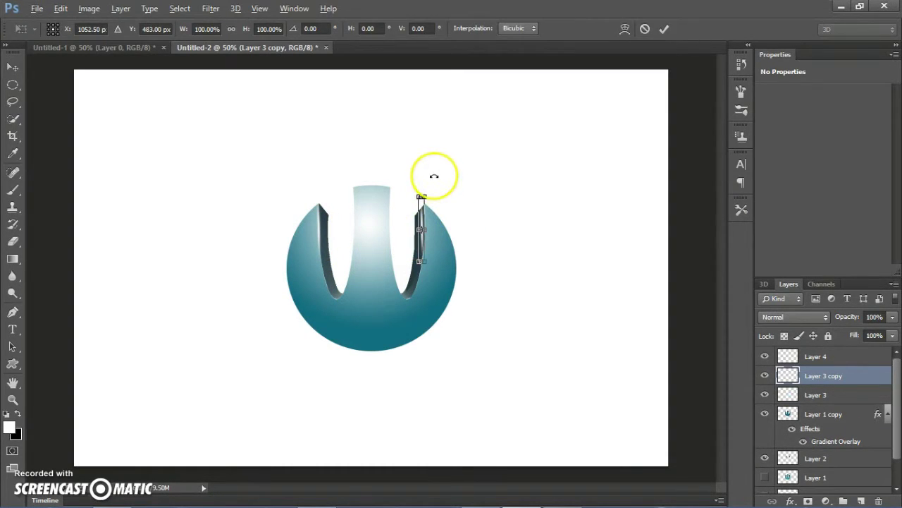
{"action": "left_click_drag", "start_coordinate": [432, 189], "coordinate": [437, 177]}
{"action": "key", "text": "Return"}
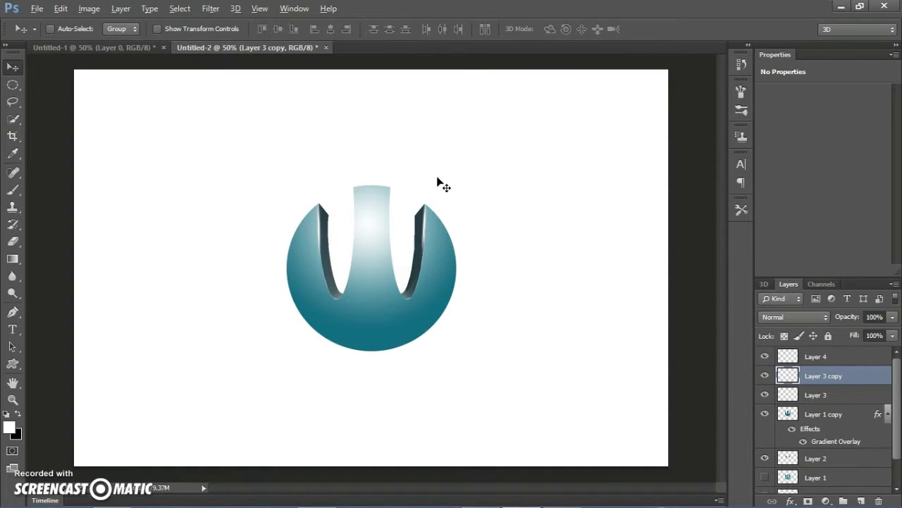
{"action": "key", "text": "ctrl+t"}
{"action": "left_click_drag", "start_coordinate": [436, 178], "coordinate": [433, 175]}
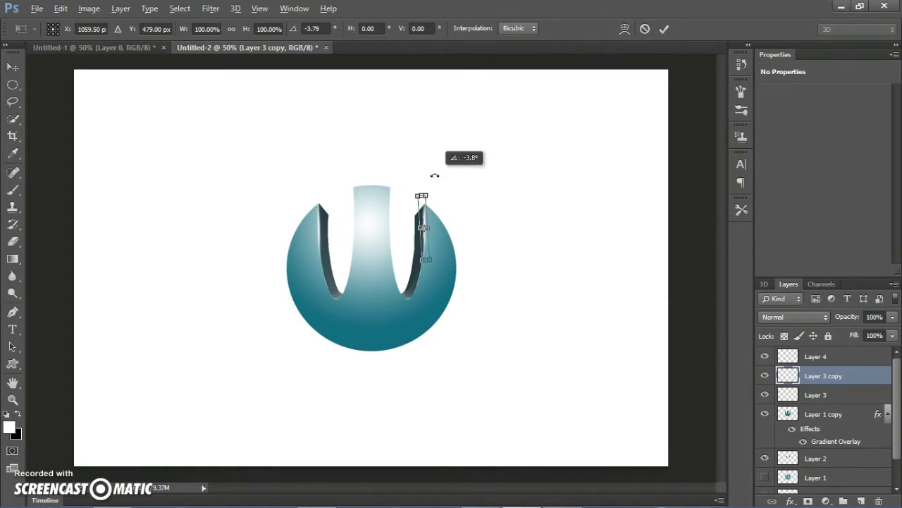
{"action": "key", "text": "Return"}
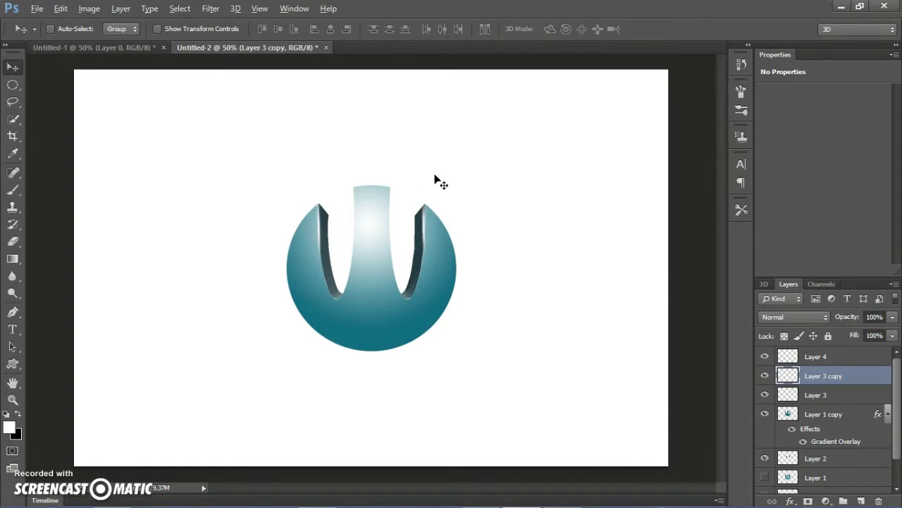
{"action": "key", "text": "ctrl+t"}
{"action": "left_click_drag", "start_coordinate": [434, 178], "coordinate": [426, 170]}
{"action": "key", "text": "Return"}
- Stretch the right streak taller at both ends and fine-tune its rotation about 3.7 degrees
{"action": "key", "text": "ctrl+t"}
{"action": "left_click_drag", "start_coordinate": [423, 198], "coordinate": [423, 189]}
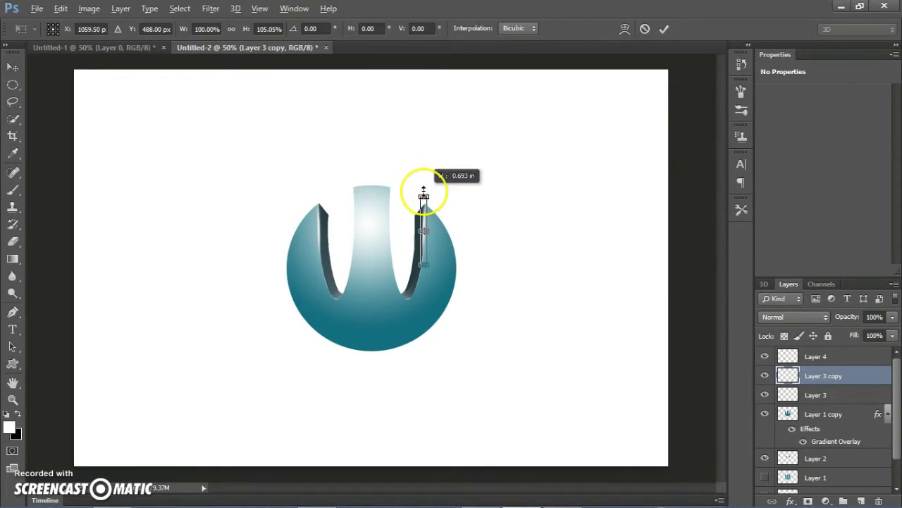
{"action": "key", "text": "Return"}
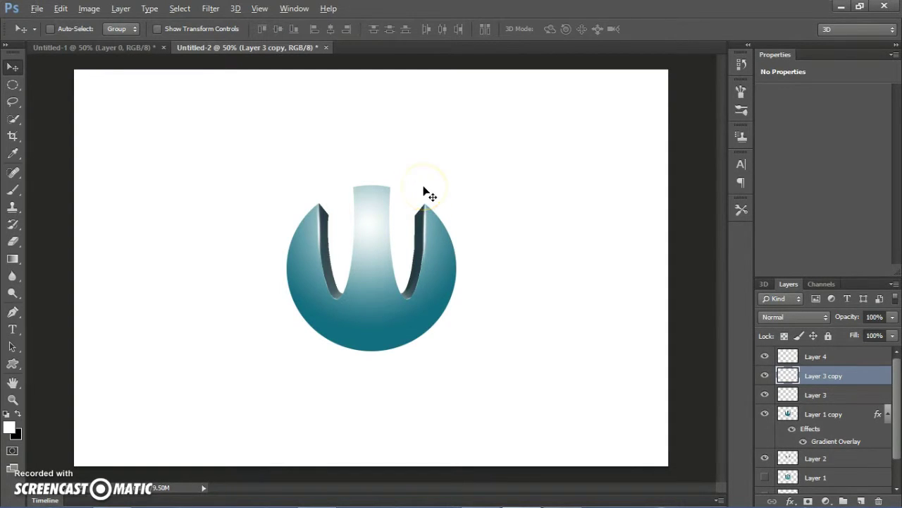
{"action": "key", "text": "ctrl+t"}
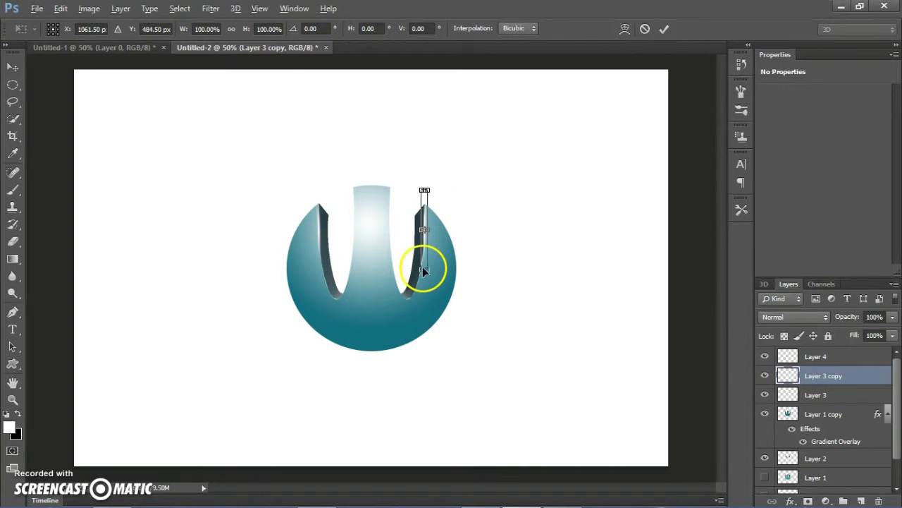
{"action": "mouse_move", "coordinate": [424, 278]}
{"action": "left_mouse_down"}
{"action": "mouse_move", "coordinate": [424, 289]}
{"action": "mouse_move", "coordinate": [430, 215]}
{"action": "left_mouse_up"}
{"action": "key", "text": "Return"}
{"action": "left_click", "coordinate": [421, 260]}
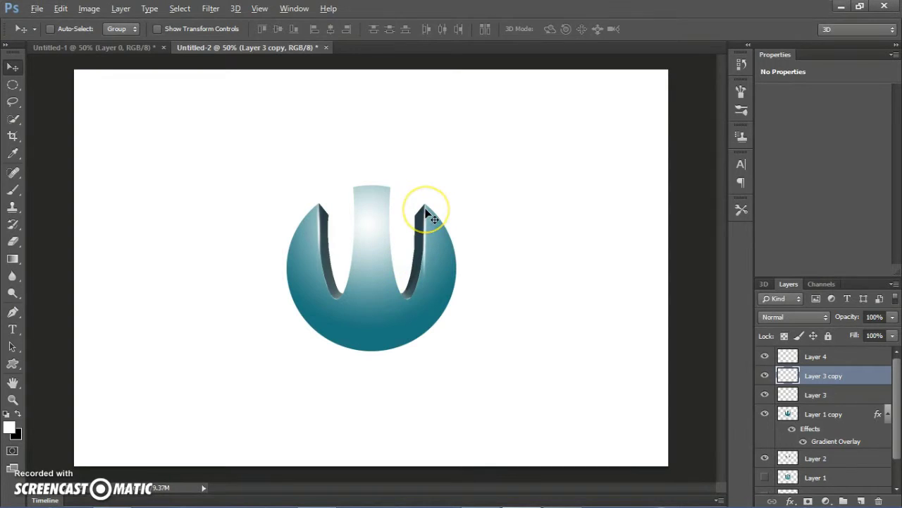
{"action": "key", "text": "ctrl+t"}
{"action": "left_click_drag", "start_coordinate": [432, 177], "coordinate": [437, 178]}
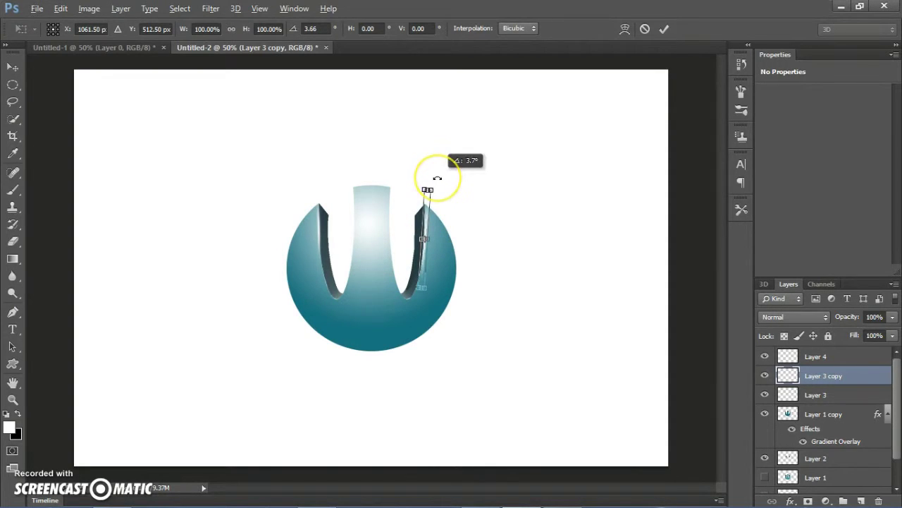
{"action": "key", "text": "Return"}
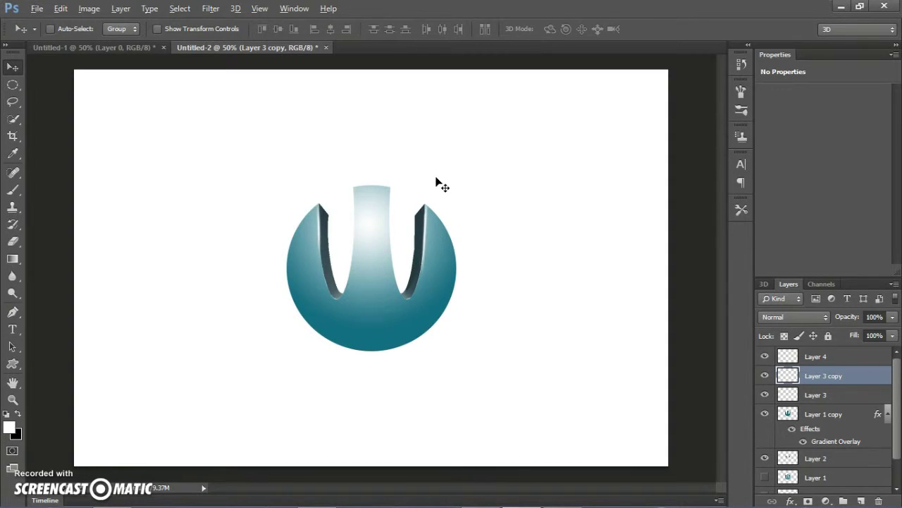
{"action": "key", "text": "ctrl+t"}
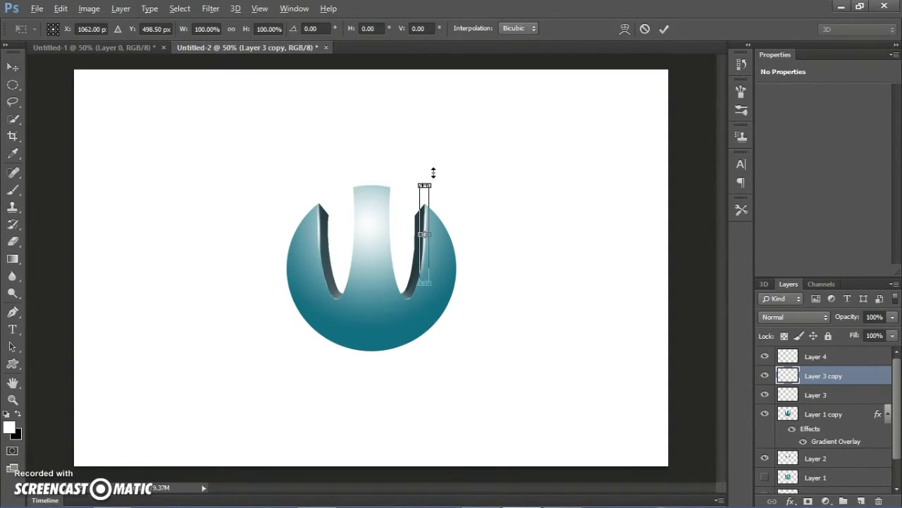
{"action": "left_click_drag", "start_coordinate": [433, 173], "coordinate": [434, 176]}
{"action": "key", "text": "Return"}
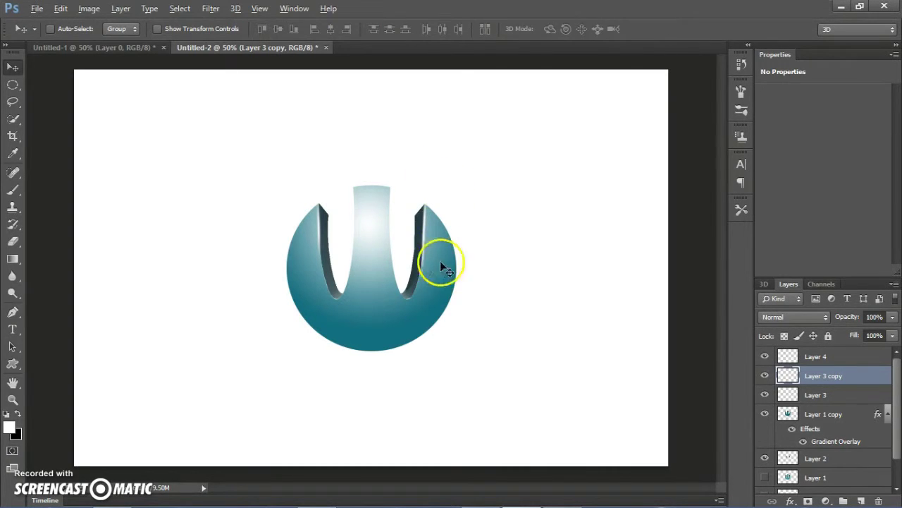
{"action": "key", "text": "e"}
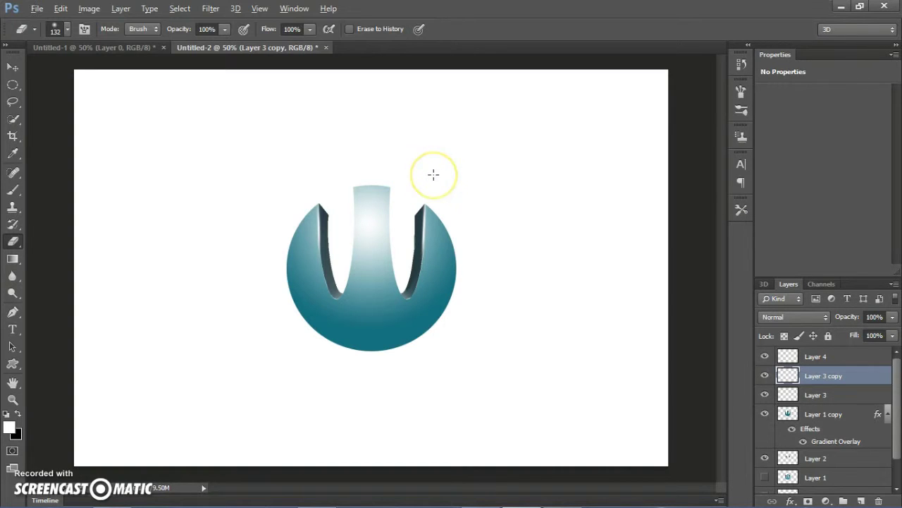
- On Layer 4, trace a curved Pen path along the left notch's inner edge
{"action": "key", "text": "v"}
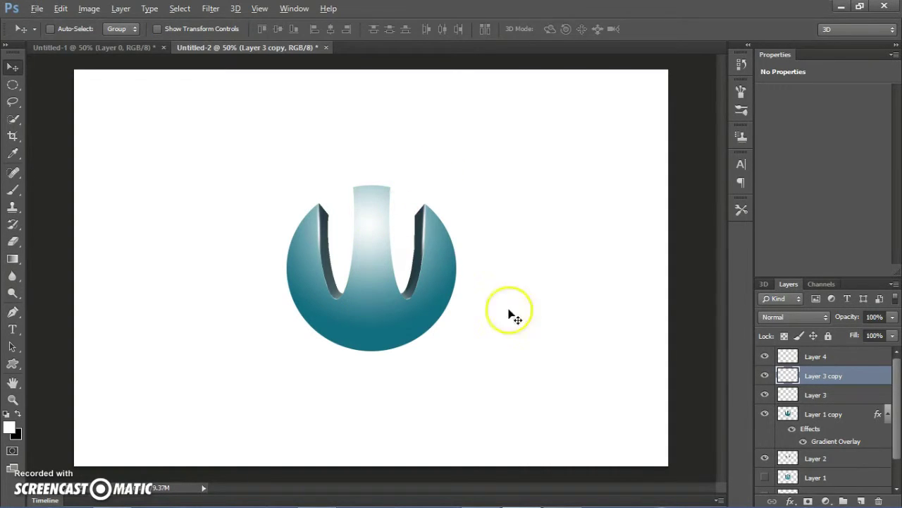
{"action": "left_click", "coordinate": [793, 356]}
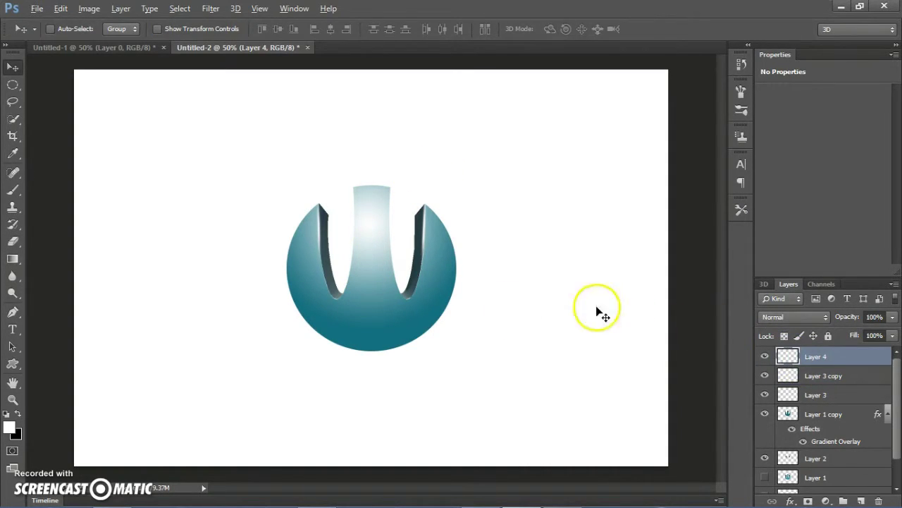
{"action": "left_click", "coordinate": [13, 311]}
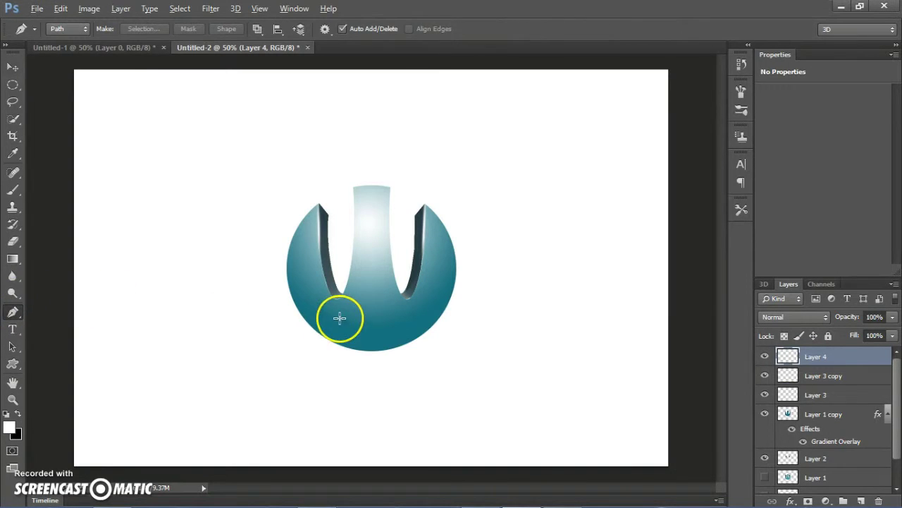
{"action": "left_click", "coordinate": [322, 266]}
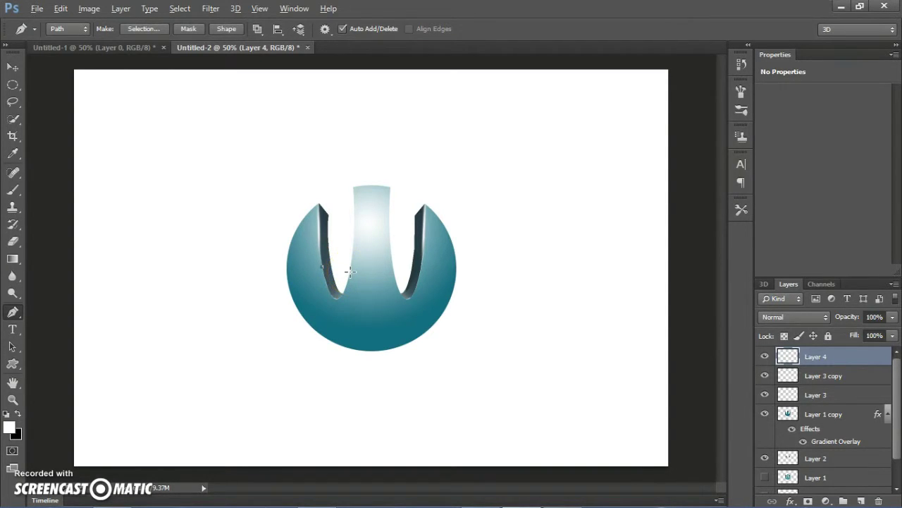
{"action": "key", "text": "ctrl+z"}
{"action": "left_click", "coordinate": [322, 262]}
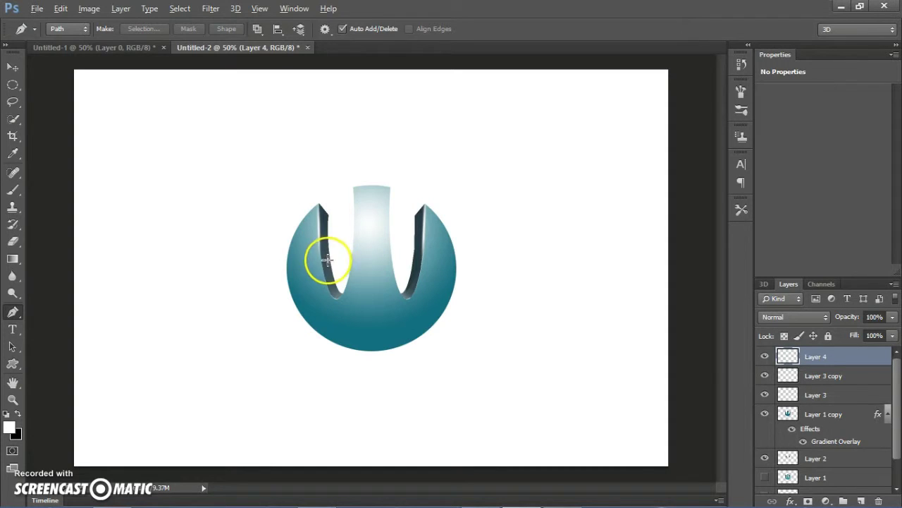
{"action": "mouse_move", "coordinate": [322, 262]}
{"action": "left_mouse_down"}
{"action": "mouse_move", "coordinate": [352, 262]}
{"action": "mouse_move", "coordinate": [367, 185]}
{"action": "left_mouse_up"}
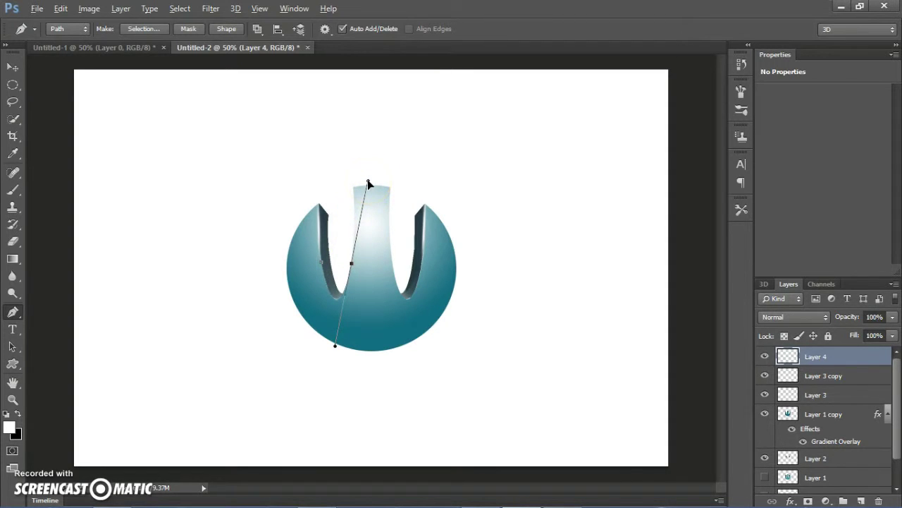
{"action": "left_click_drag", "start_coordinate": [368, 182], "coordinate": [369, 179]}
{"action": "left_click", "coordinate": [351, 265]}
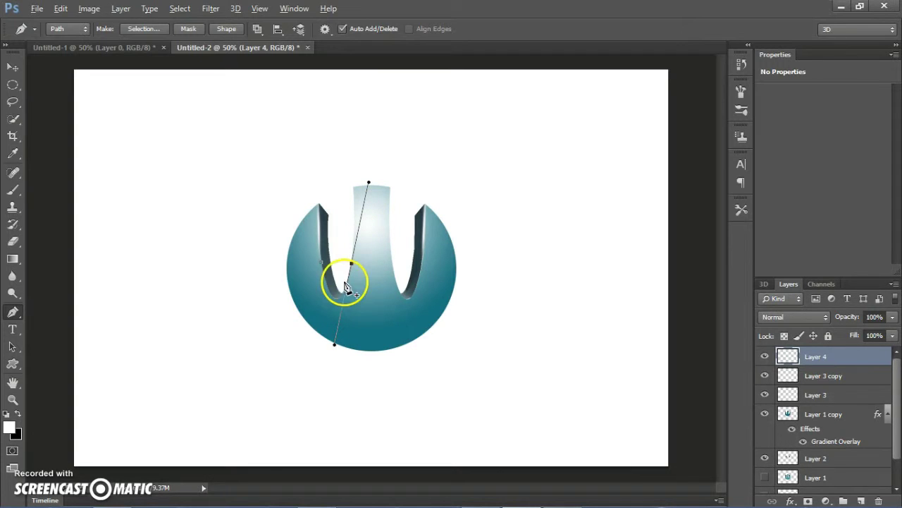
{"action": "left_click", "coordinate": [351, 264], "text": "alt"}
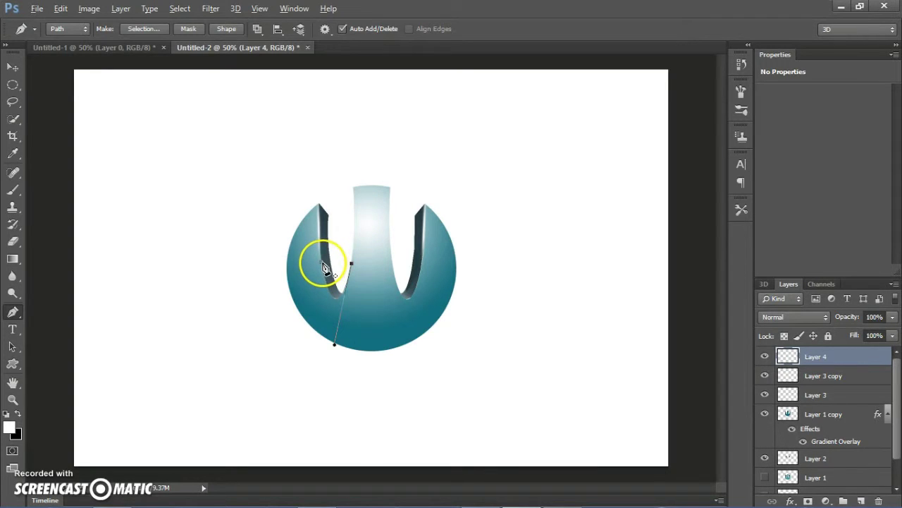
{"action": "left_click_drag", "start_coordinate": [307, 224], "coordinate": [306, 188]}
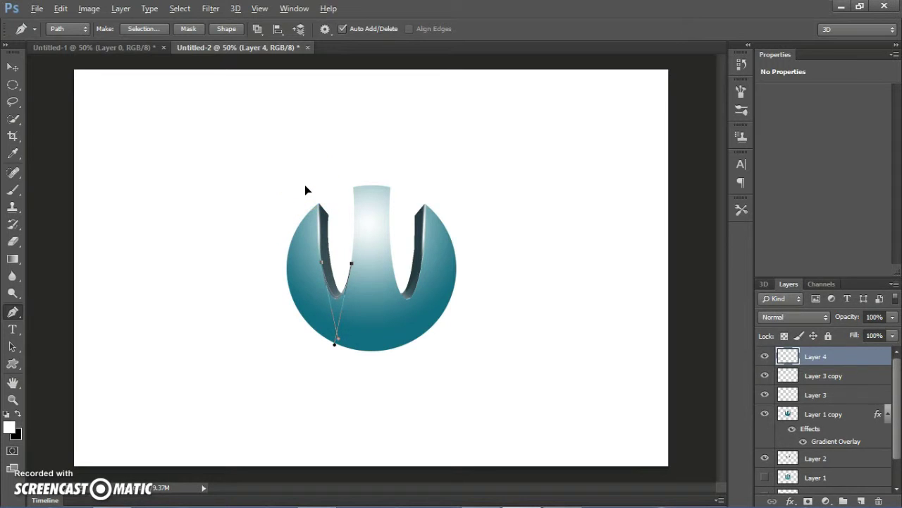
- Fill the left notch path with white, then delete the path outline
{"action": "right_click", "coordinate": [332, 294]}
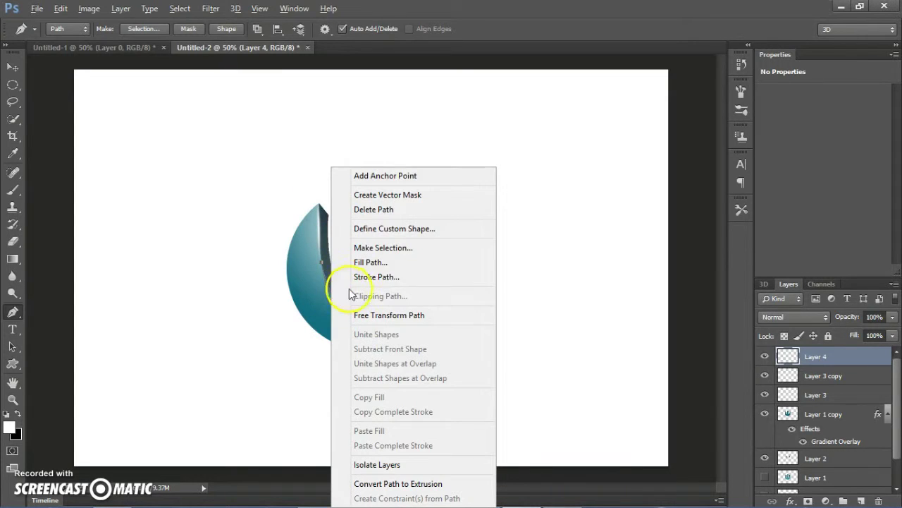
{"action": "left_click", "coordinate": [374, 263]}
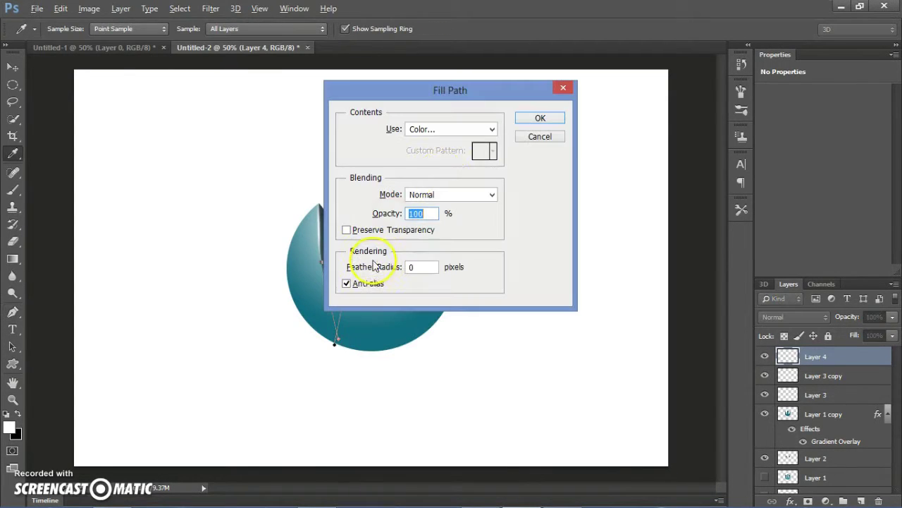
{"action": "left_click", "coordinate": [490, 129]}
{"action": "left_click", "coordinate": [455, 167]}
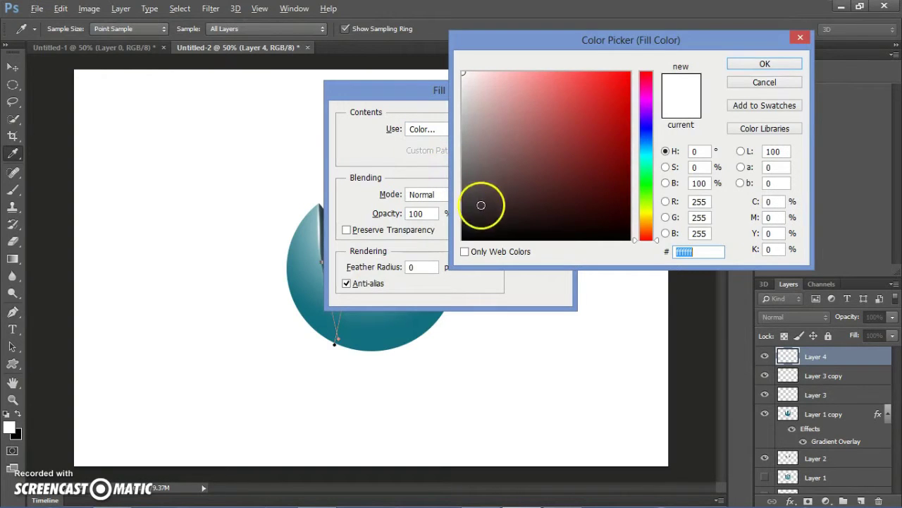
{"action": "left_click", "coordinate": [745, 68]}
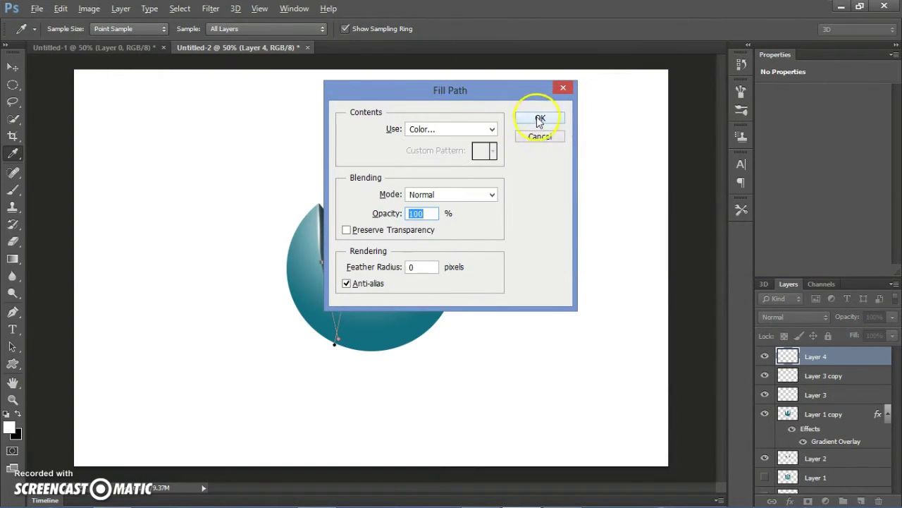
{"action": "left_click", "coordinate": [538, 117]}
{"action": "right_click", "coordinate": [335, 297]}
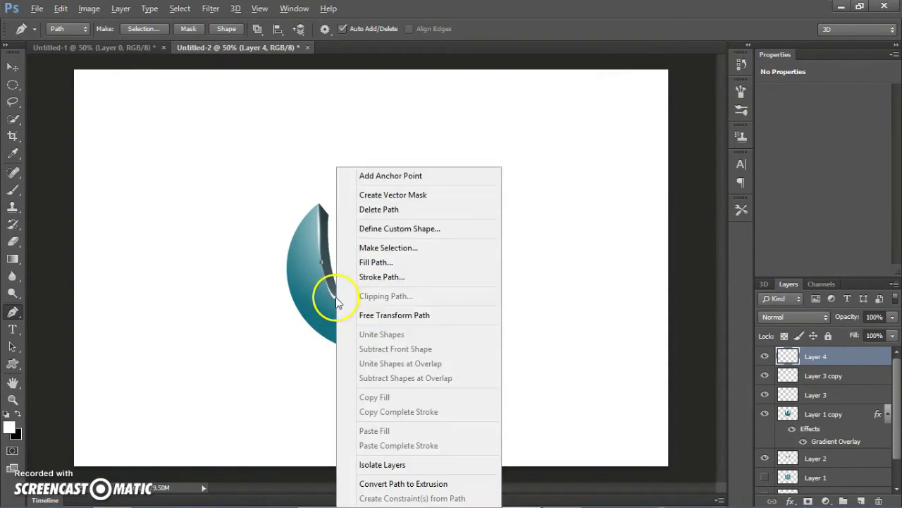
{"action": "left_click", "coordinate": [395, 210]}
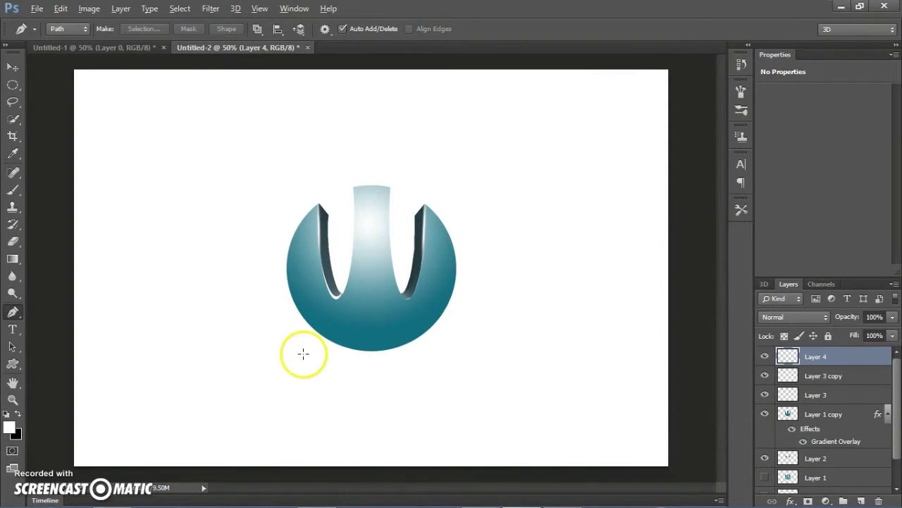
{"action": "key", "text": "ctrl+z"}
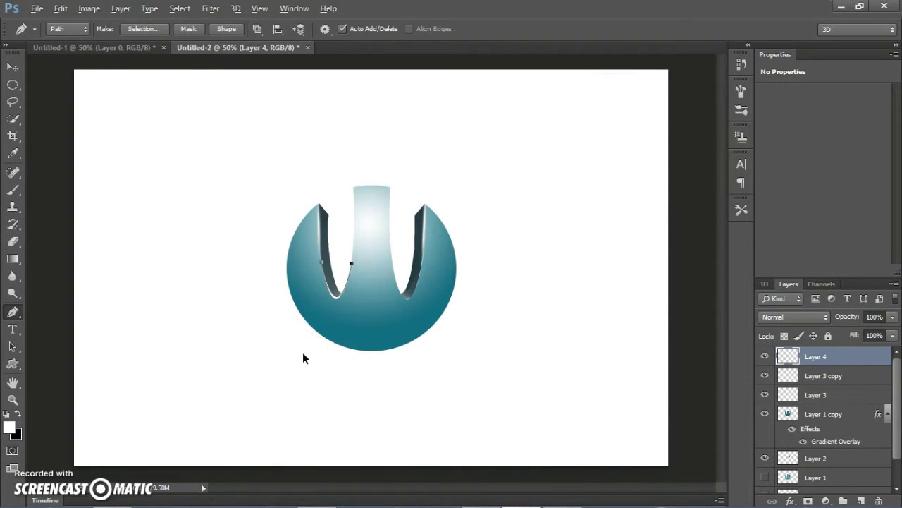
- Extend the path around the left notch's lower curve, fill it, and delete the outline
{"action": "left_click", "coordinate": [336, 284]}
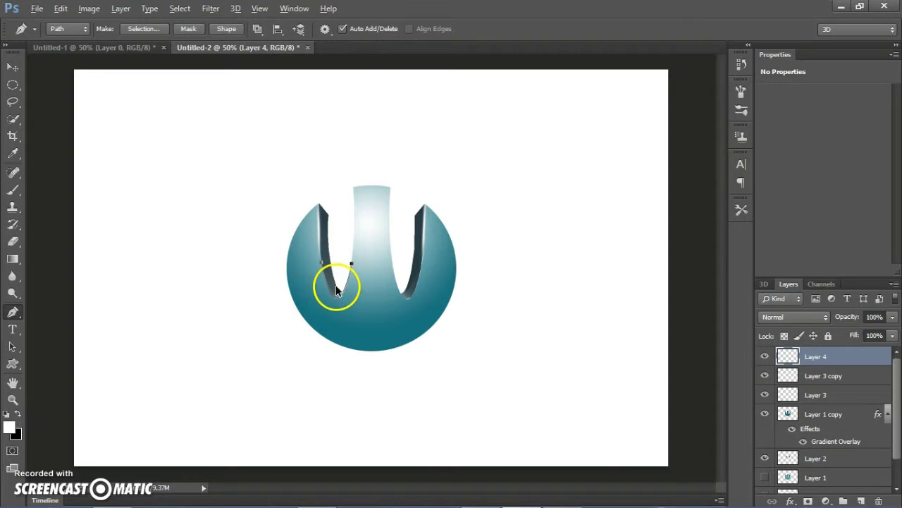
{"action": "left_click_drag", "start_coordinate": [336, 289], "coordinate": [323, 258]}
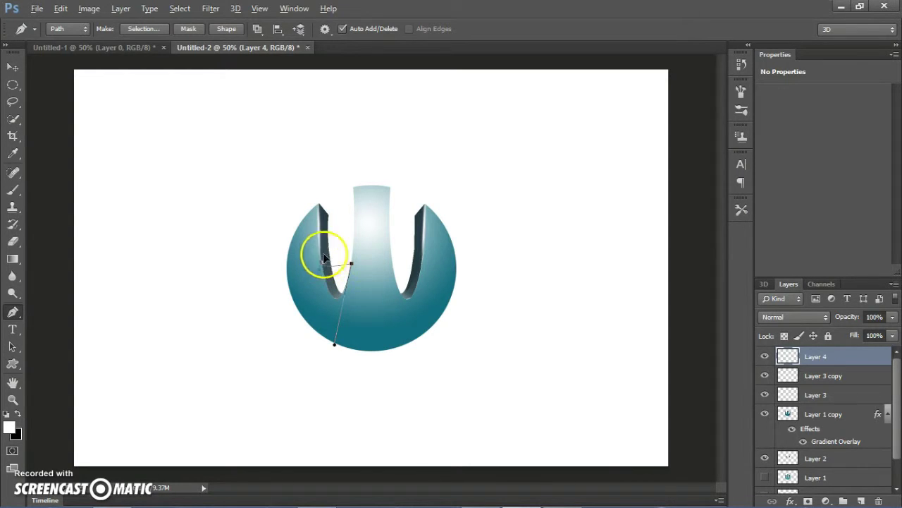
{"action": "left_click", "coordinate": [323, 258]}
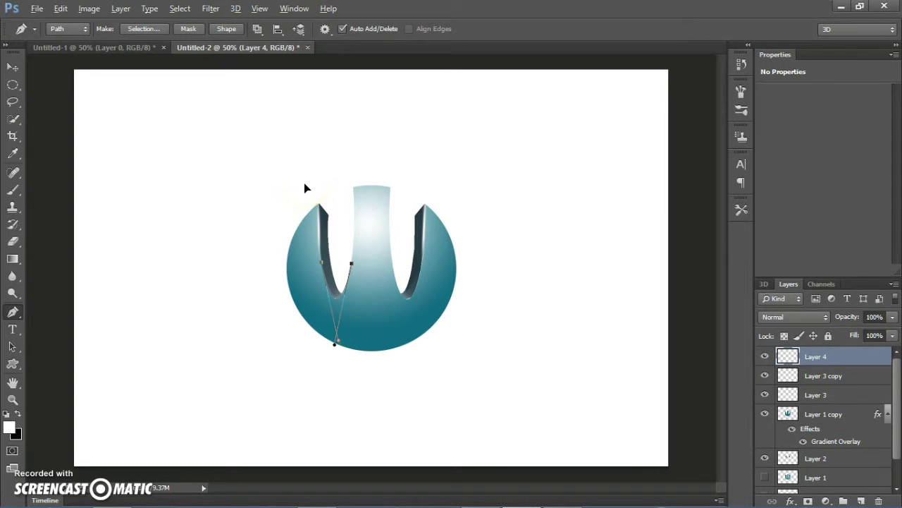
{"action": "left_click_drag", "start_coordinate": [336, 268], "coordinate": [334, 299]}
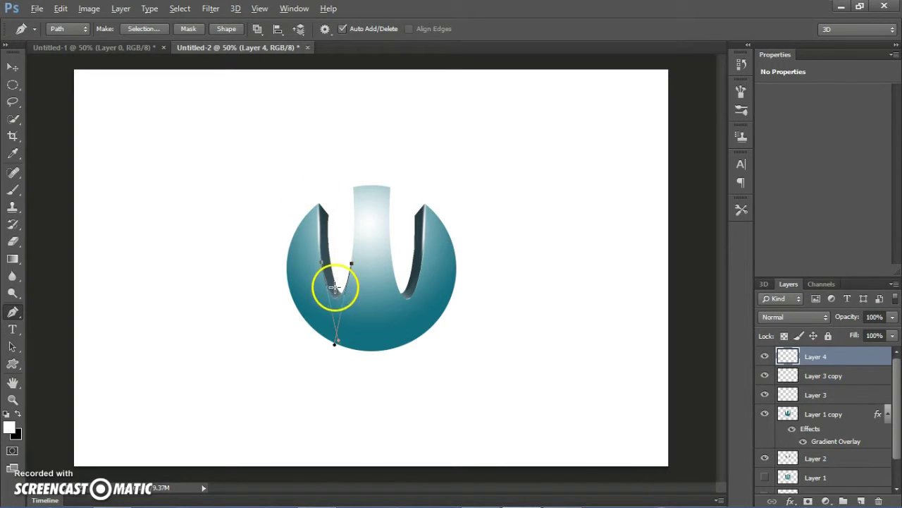
{"action": "right_click", "coordinate": [332, 299]}
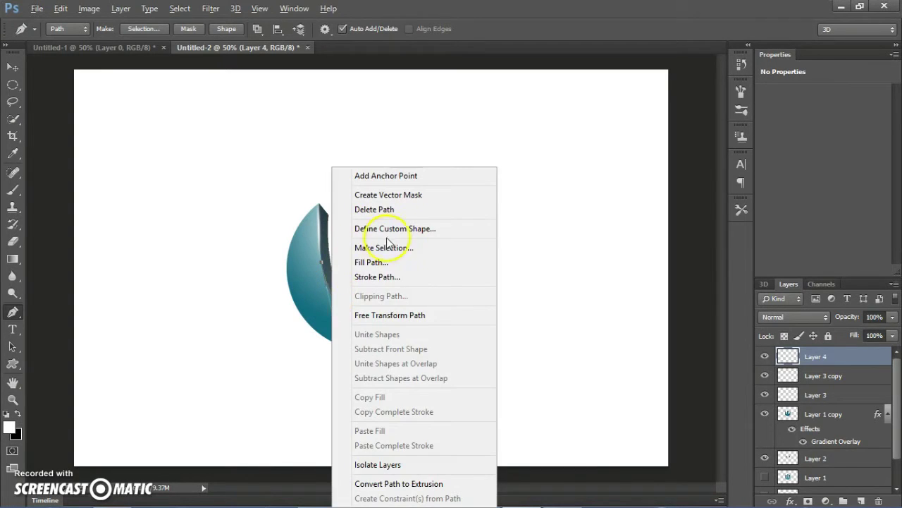
{"action": "left_click", "coordinate": [374, 260]}
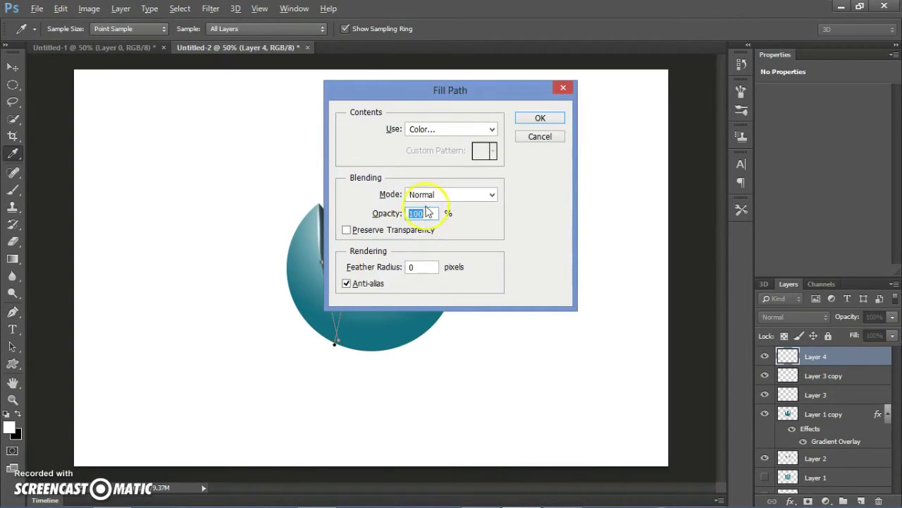
{"action": "left_click", "coordinate": [538, 118]}
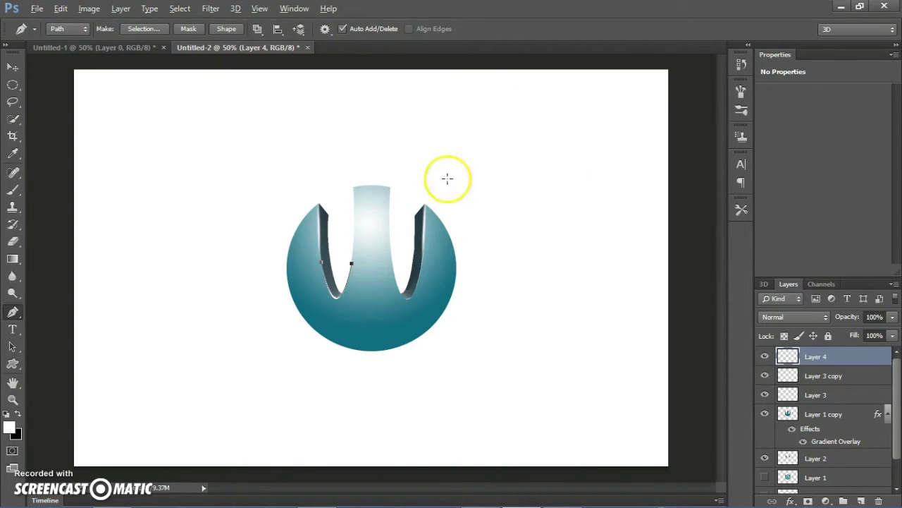
{"action": "right_click", "coordinate": [336, 301]}
{"action": "left_click", "coordinate": [388, 209]}
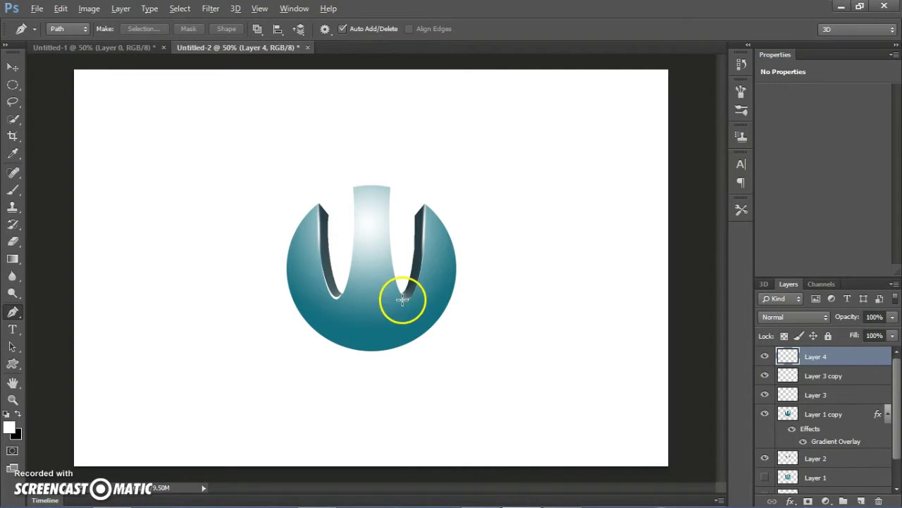
- Restore the deleted path and fill the left notch path once more
{"action": "key", "text": "ctrl+z"}
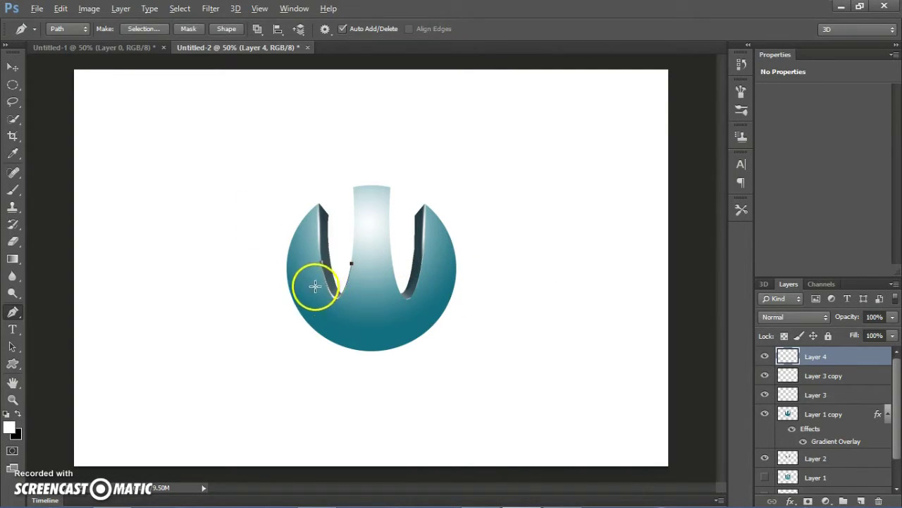
{"action": "right_click", "coordinate": [336, 301]}
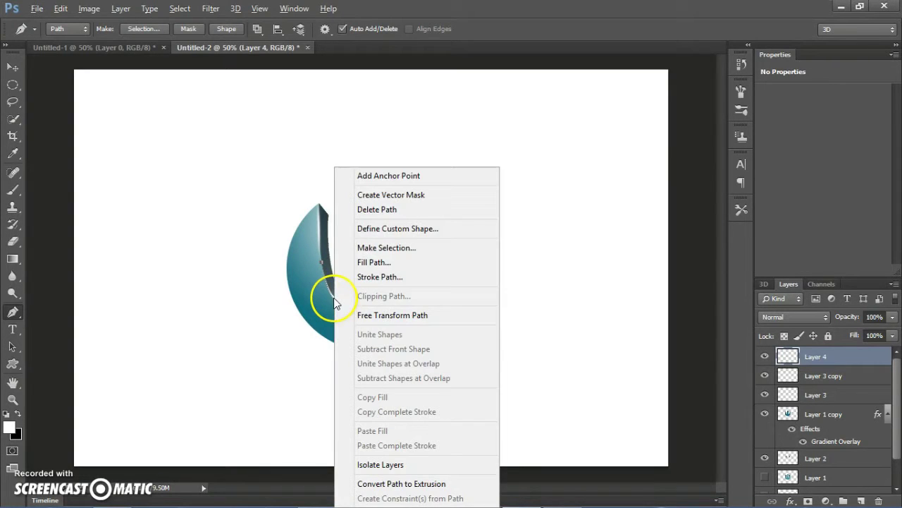
{"action": "left_click", "coordinate": [373, 265]}
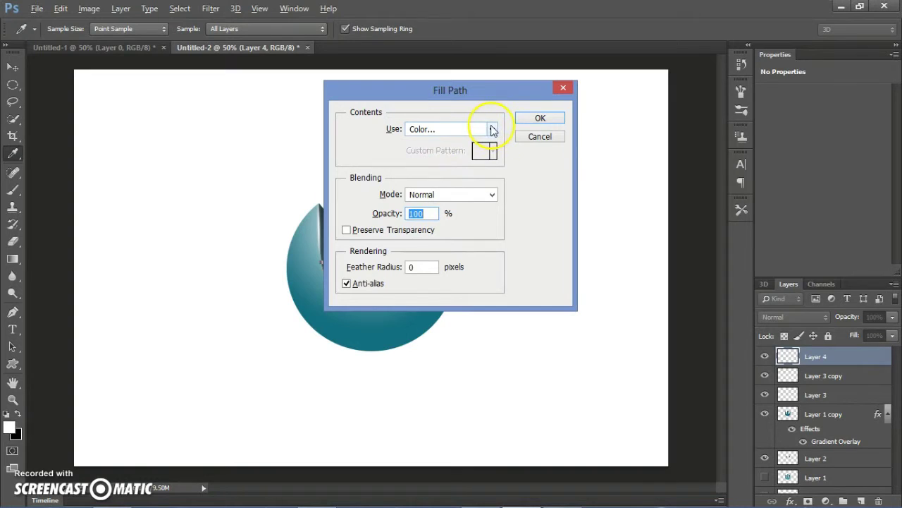
{"action": "left_click", "coordinate": [530, 119]}
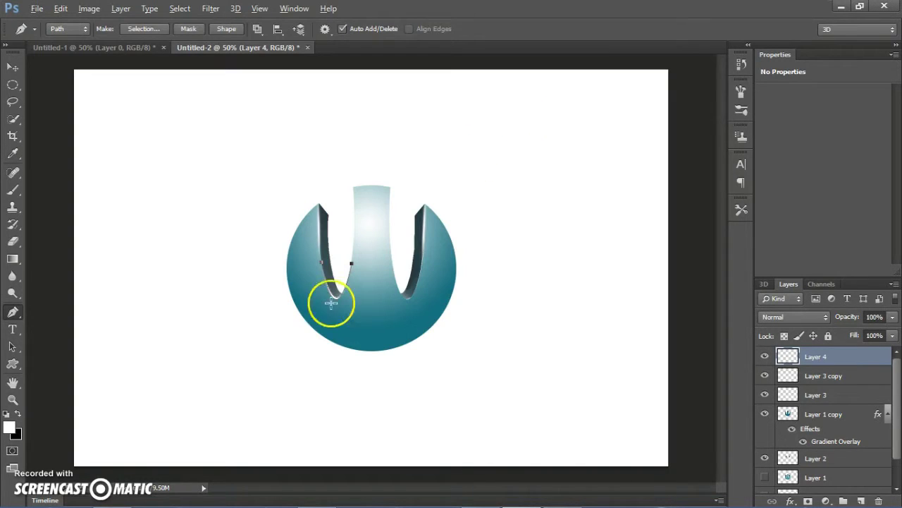
{"action": "right_click", "coordinate": [335, 302]}
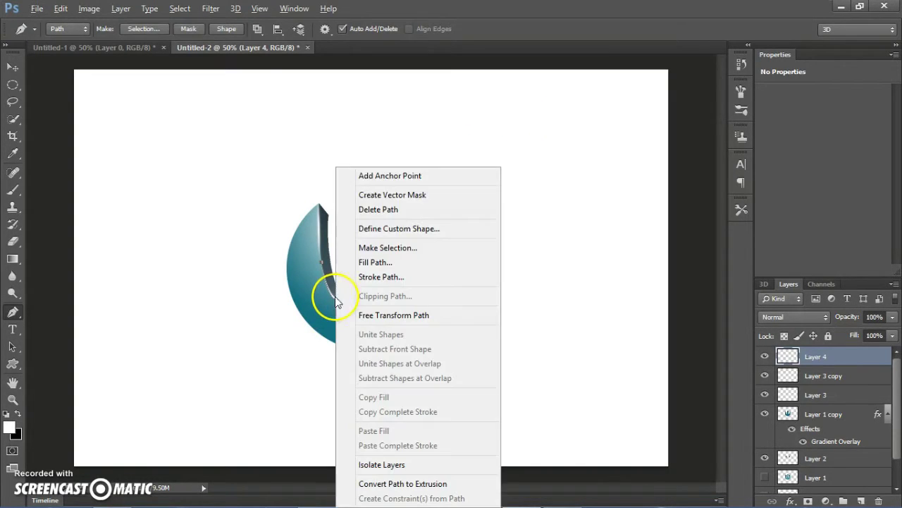
{"action": "left_click", "coordinate": [392, 185]}
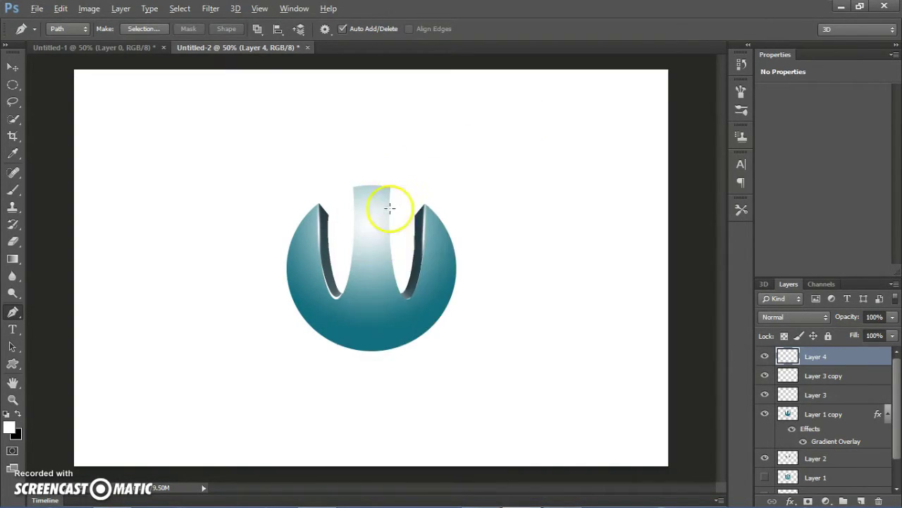
- Trace a curved Pen path along the right notch's lower edge
{"action": "left_click", "coordinate": [395, 280]}
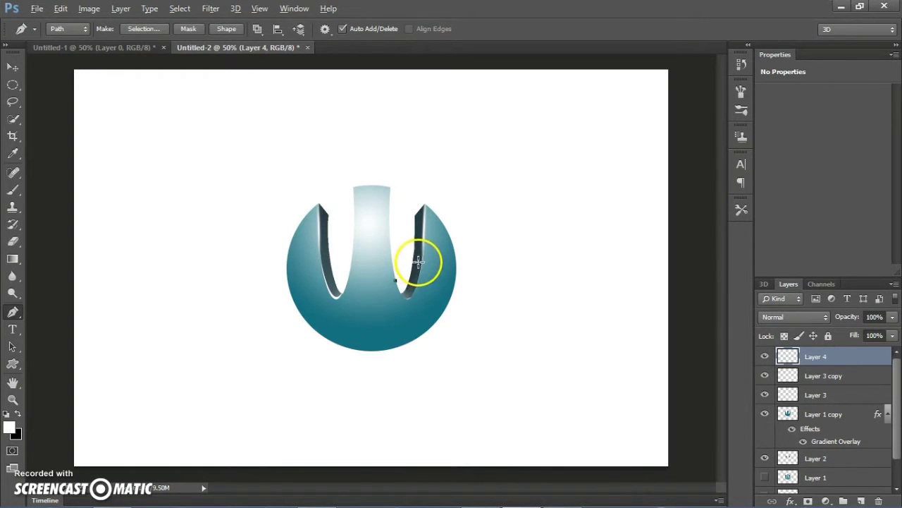
{"action": "left_click_drag", "start_coordinate": [421, 263], "coordinate": [432, 201]}
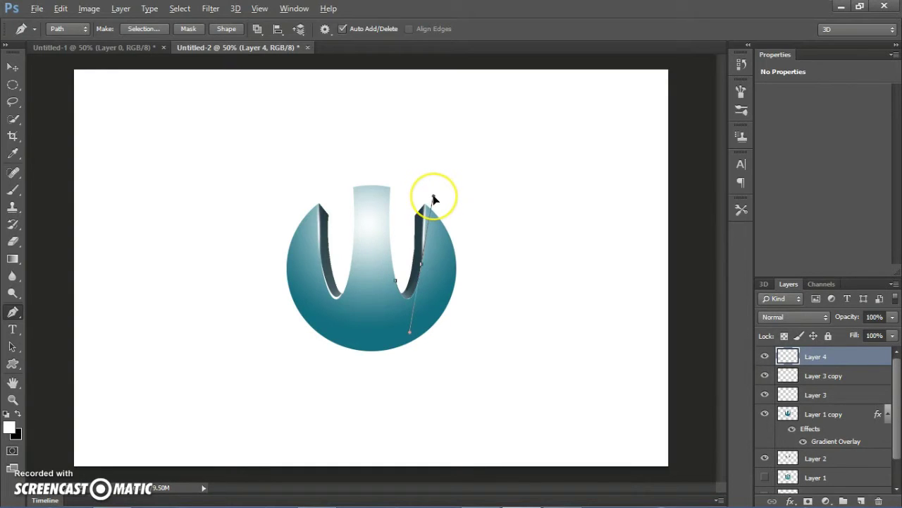
{"action": "left_click_drag", "start_coordinate": [405, 288], "coordinate": [421, 263]}
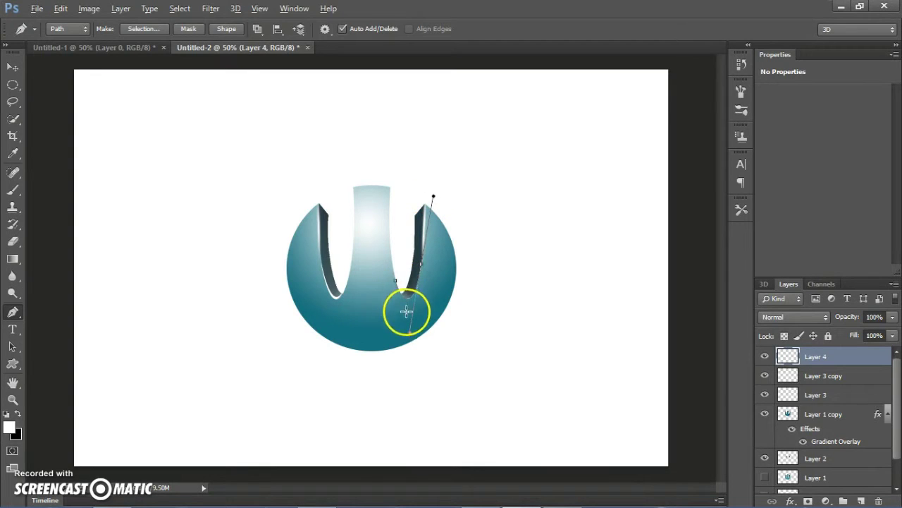
{"action": "left_click", "coordinate": [419, 266]}
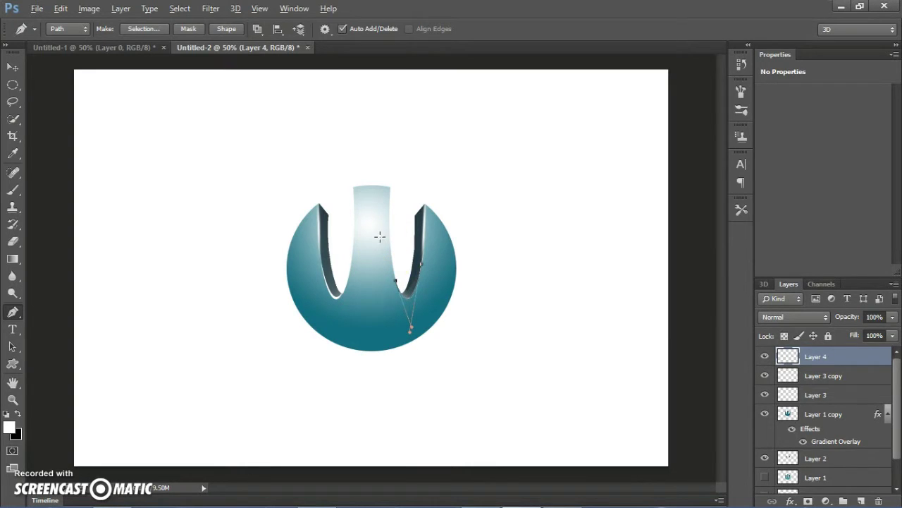
- Fill the right notch path white and delete the working path
{"action": "right_click", "coordinate": [412, 295]}
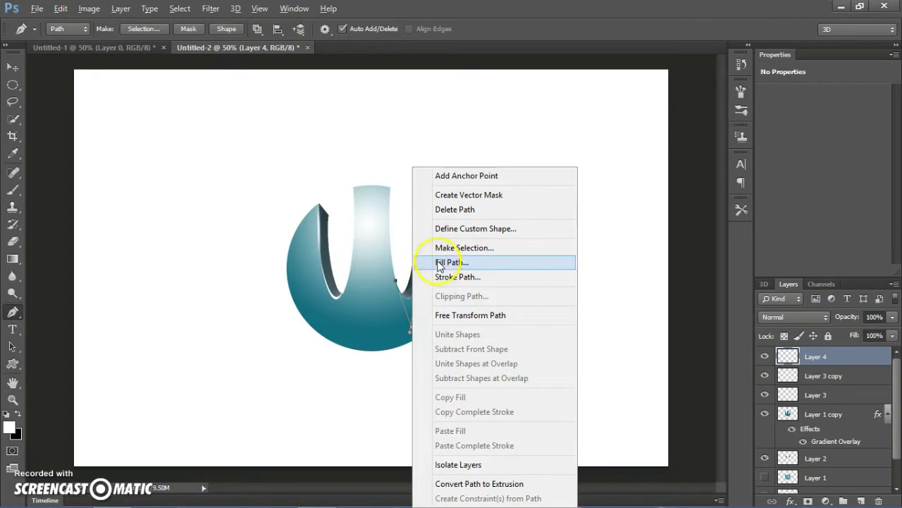
{"action": "left_click", "coordinate": [450, 263]}
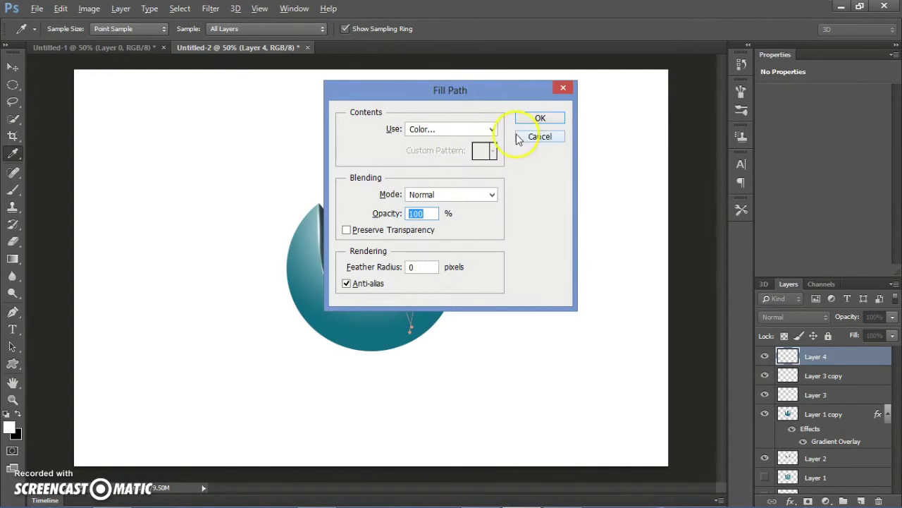
{"action": "left_click", "coordinate": [536, 118]}
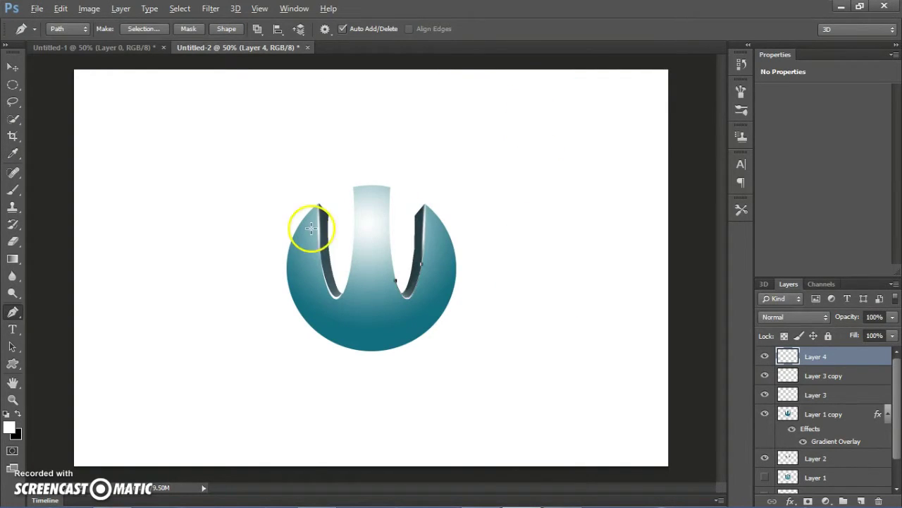
{"action": "right_click", "coordinate": [409, 295]}
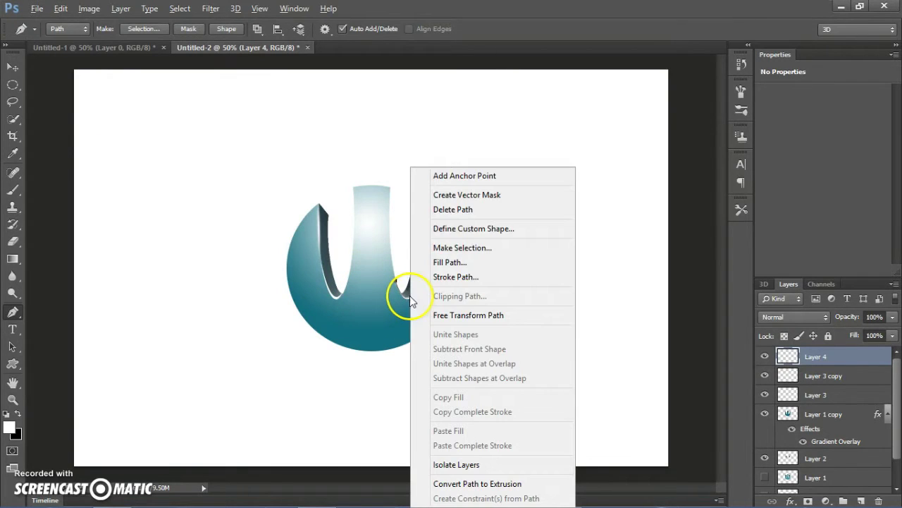
{"action": "left_click", "coordinate": [454, 209]}
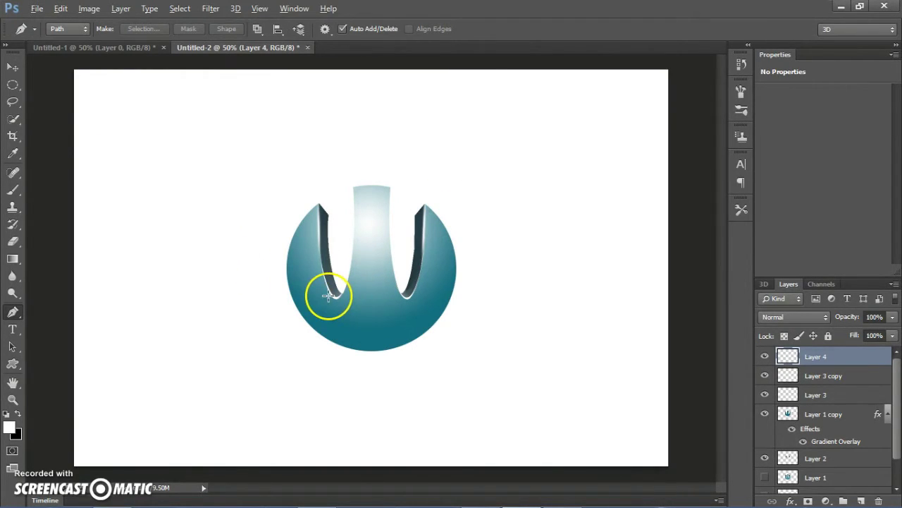
- Quick-select the highlight strips along the bottoms of the left and right grooves
{"action": "key", "text": "v"}
{"action": "left_click", "coordinate": [13, 118]}
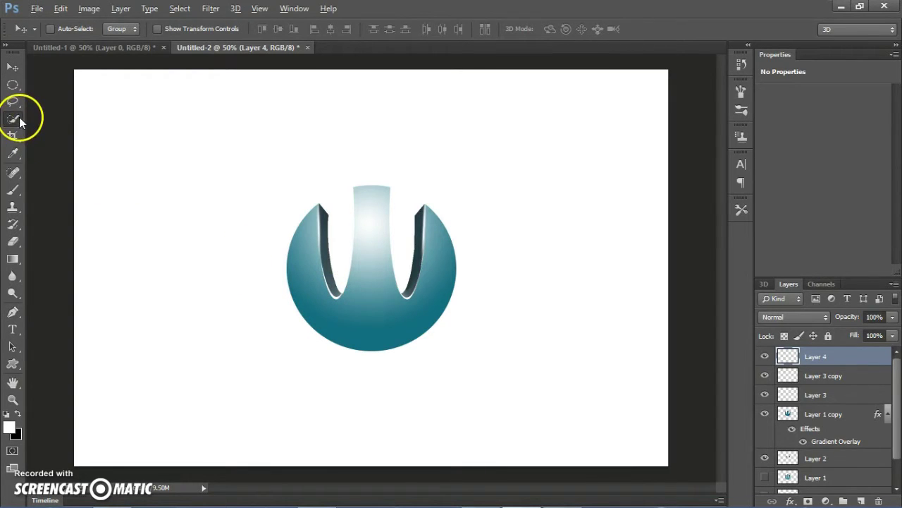
{"action": "left_click", "coordinate": [335, 296]}
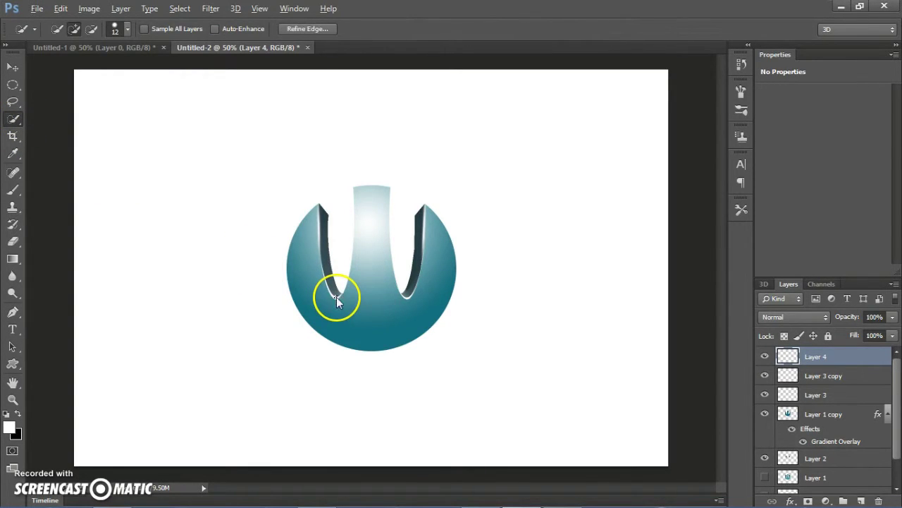
{"action": "mouse_move", "coordinate": [332, 290]}
{"action": "left_mouse_down"}
{"action": "mouse_move", "coordinate": [322, 268]}
{"action": "mouse_move", "coordinate": [344, 292]}
{"action": "left_mouse_up"}
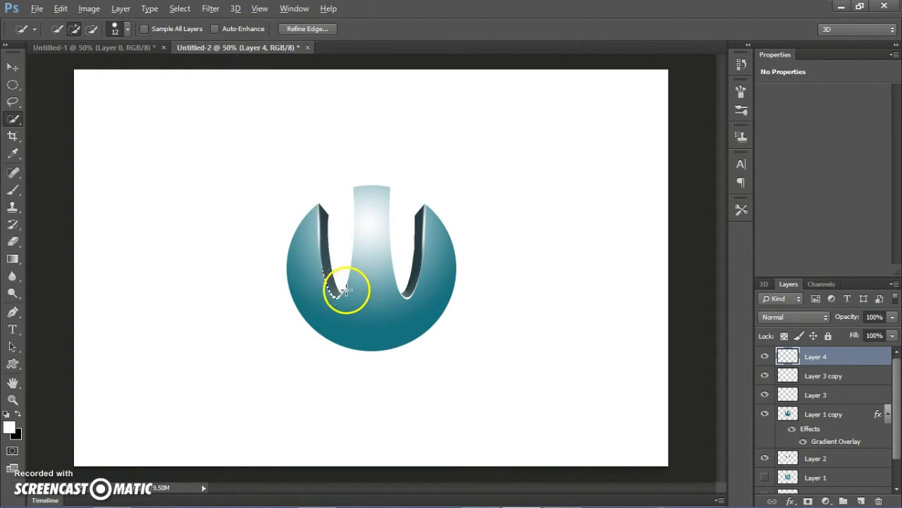
{"action": "mouse_move", "coordinate": [393, 285]}
{"action": "left_mouse_down"}
{"action": "mouse_move", "coordinate": [415, 291]}
{"action": "mouse_move", "coordinate": [420, 266]}
{"action": "left_mouse_up"}
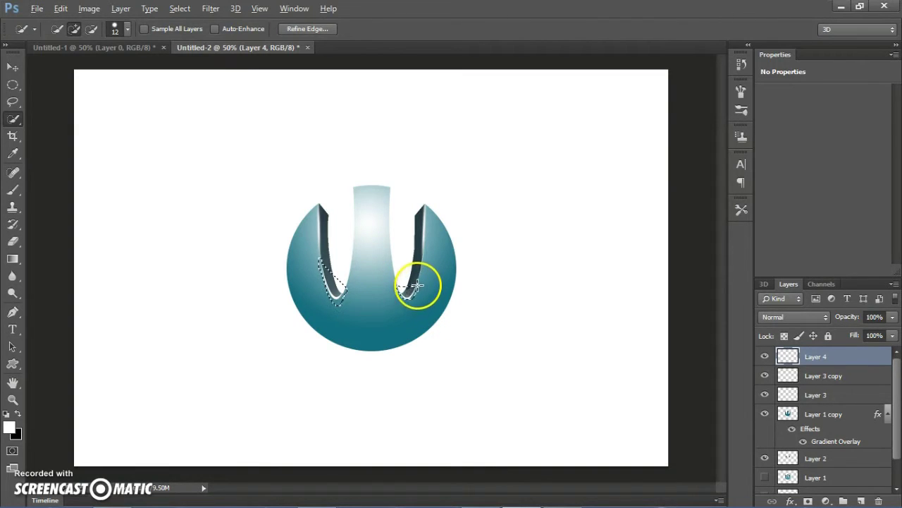
{"action": "key", "text": "ctrl+d"}
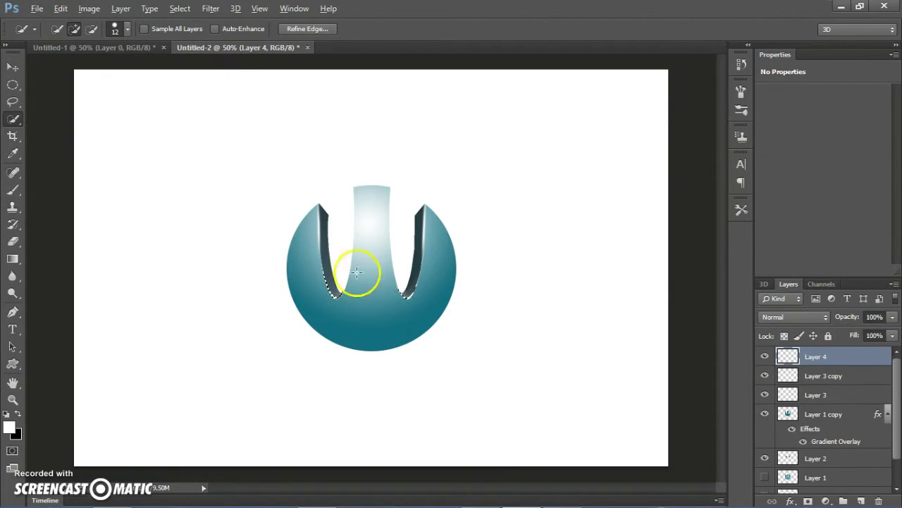
- Refine the selection edge with 1.6 px feather, smoothing and a slight inward shift
{"action": "left_click", "coordinate": [308, 29]}
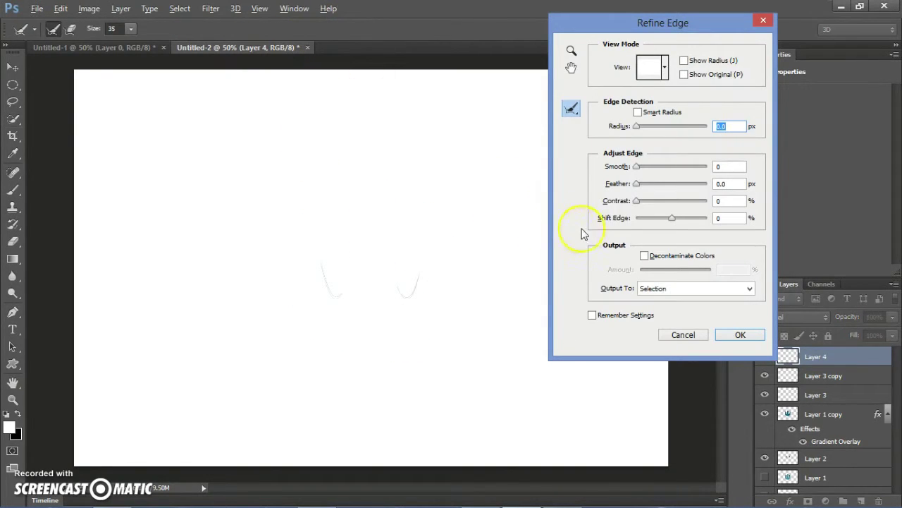
{"action": "left_click", "coordinate": [642, 184]}
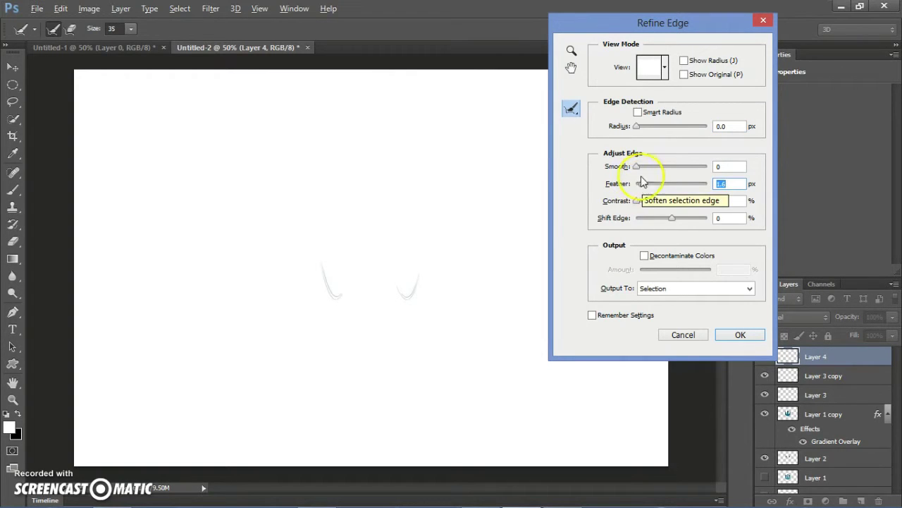
{"action": "left_click", "coordinate": [642, 167]}
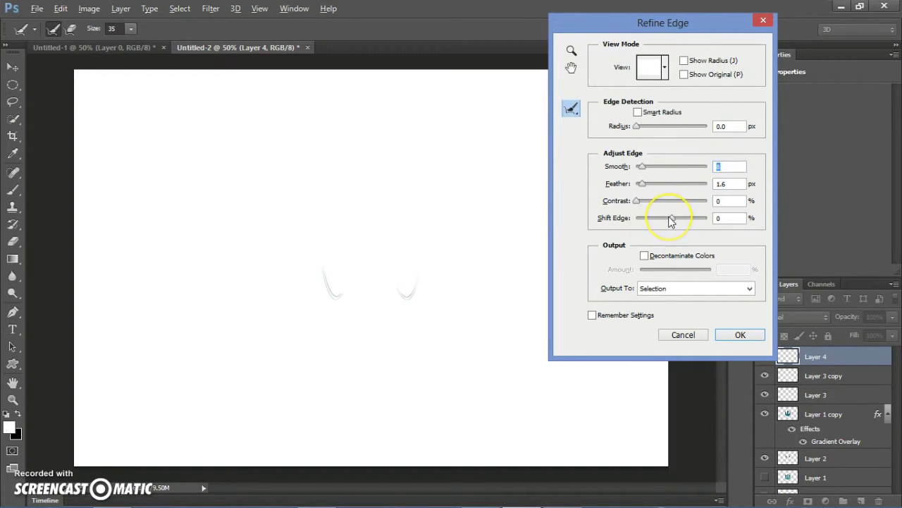
{"action": "left_click", "coordinate": [740, 335]}
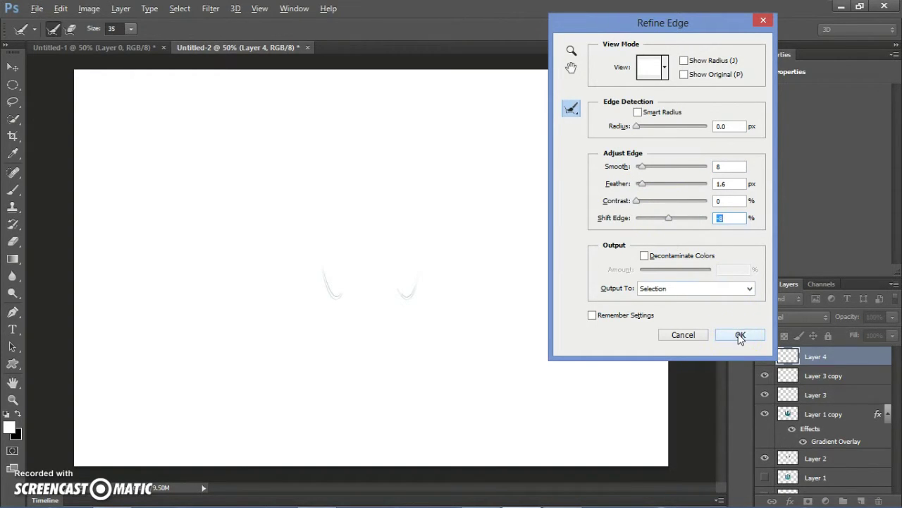
{"action": "left_click", "coordinate": [739, 335]}
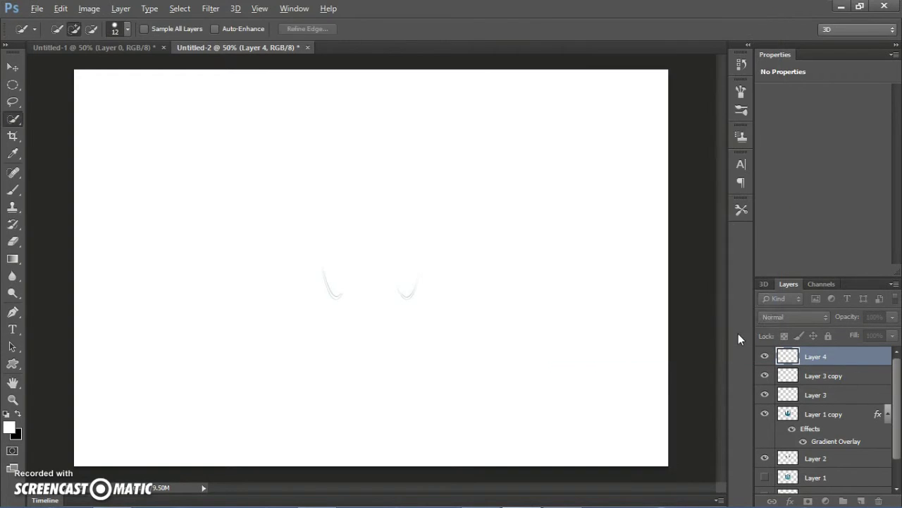
- Deselect, shift the Layer 4 groove shading right, and add a new empty Layer 5
{"action": "left_click", "coordinate": [512, 277]}
{"action": "left_click", "coordinate": [317, 277]}
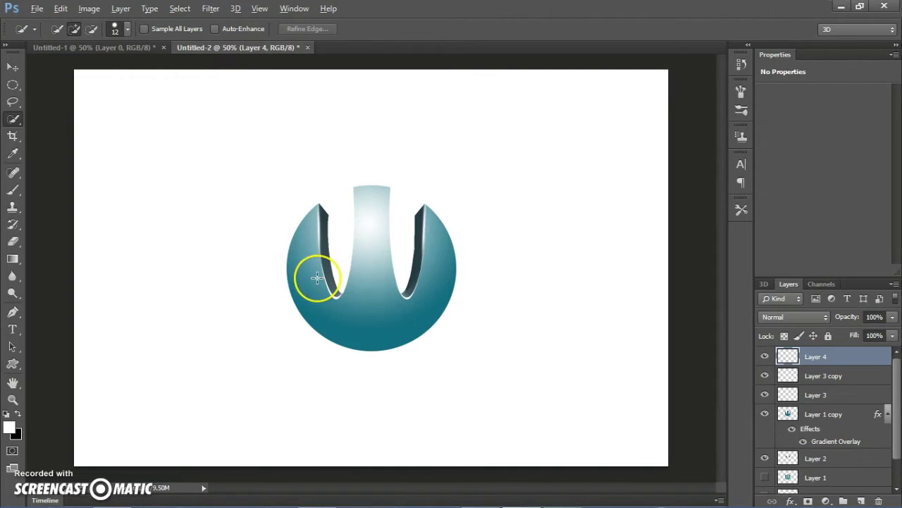
{"action": "key", "text": "v"}
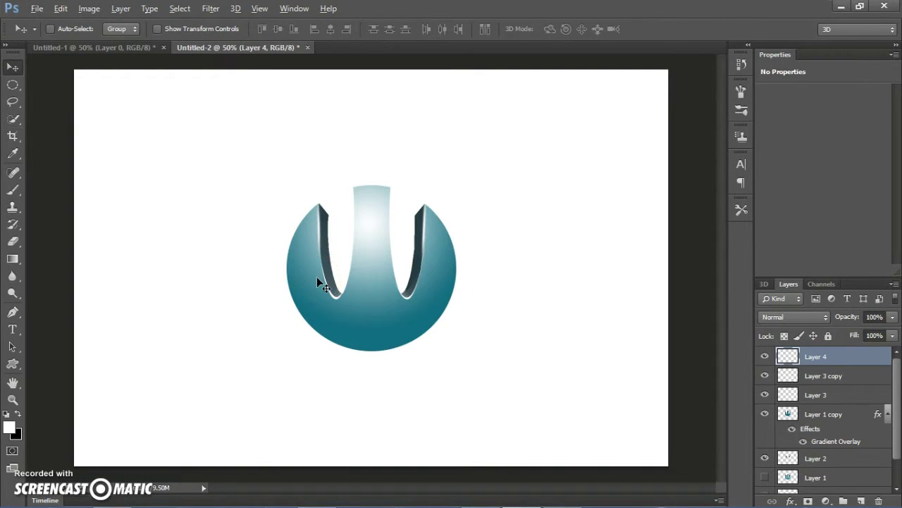
{"action": "mouse_move", "coordinate": [317, 278]}
{"action": "left_mouse_down"}
{"action": "mouse_move", "coordinate": [354, 220]}
{"action": "mouse_move", "coordinate": [371, 277]}
{"action": "left_mouse_up"}
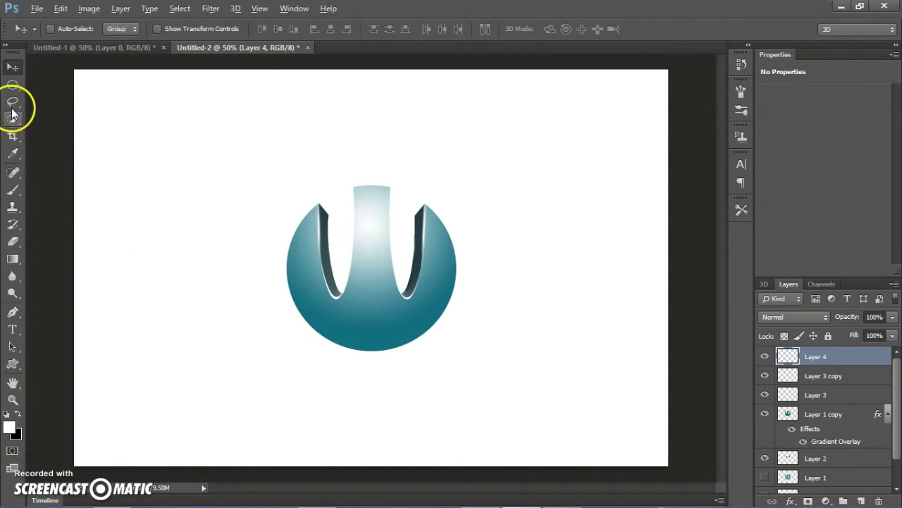
{"action": "left_click", "coordinate": [862, 500]}
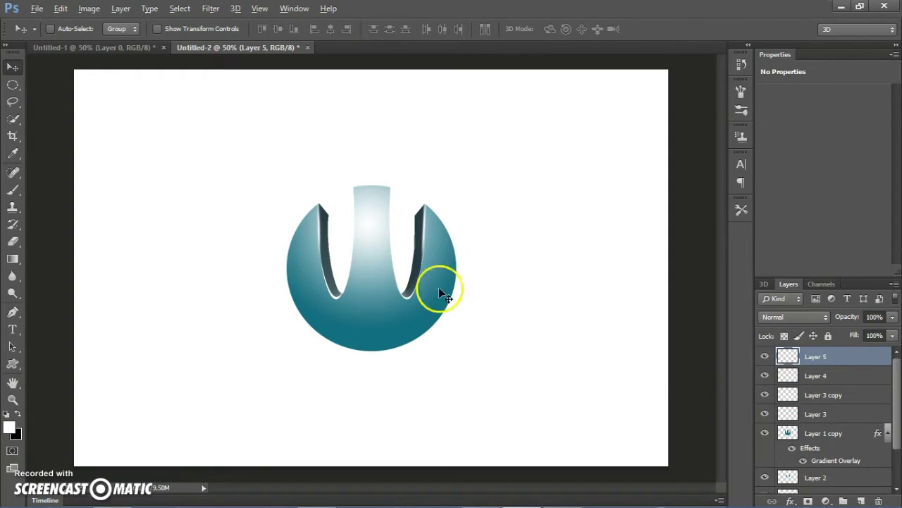
- Paint a soft black brush dot below the logo and stretch it into a wide, flat ellipse
{"action": "left_click", "coordinate": [10, 191]}
{"action": "left_click", "coordinate": [18, 414]}
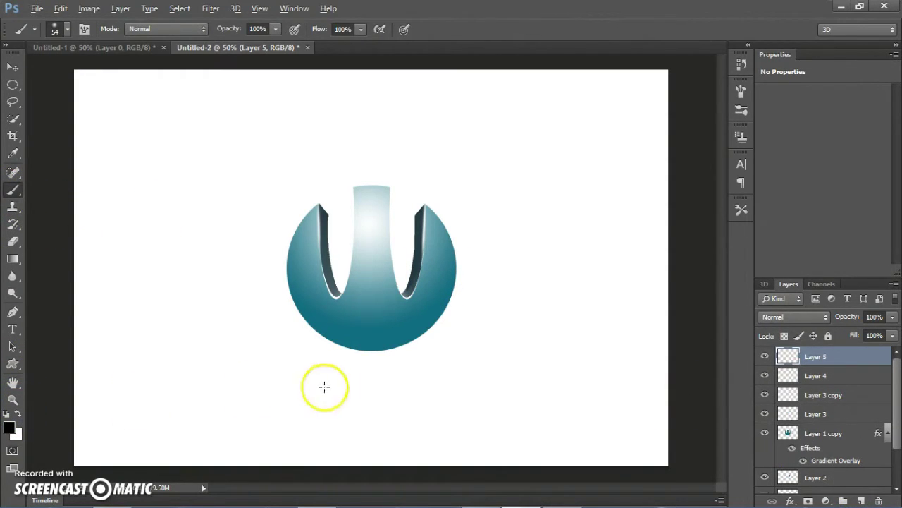
{"action": "left_click", "coordinate": [378, 377]}
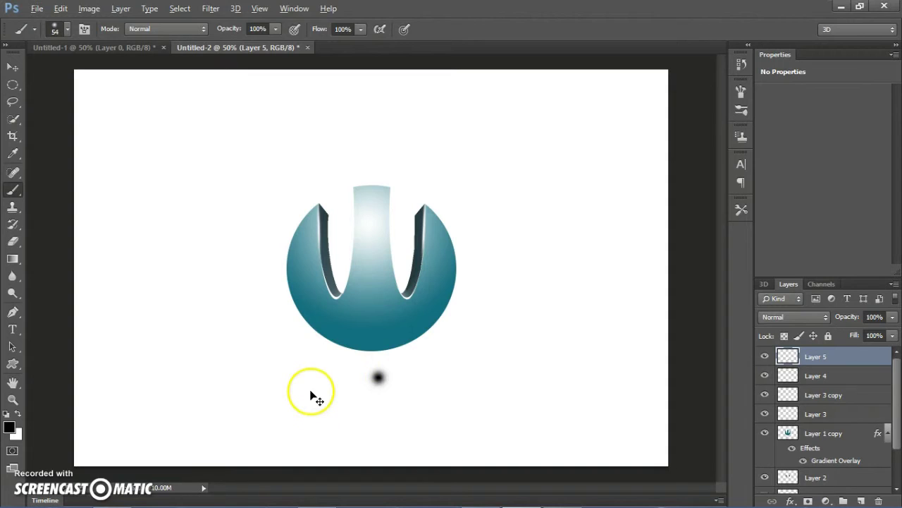
{"action": "key", "text": "ctrl+t"}
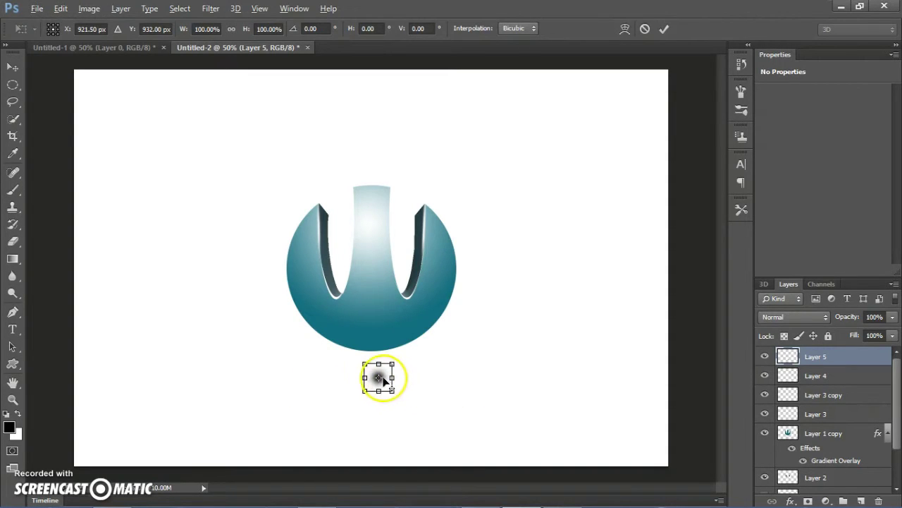
{"action": "left_click_drag", "start_coordinate": [392, 378], "coordinate": [451, 378]}
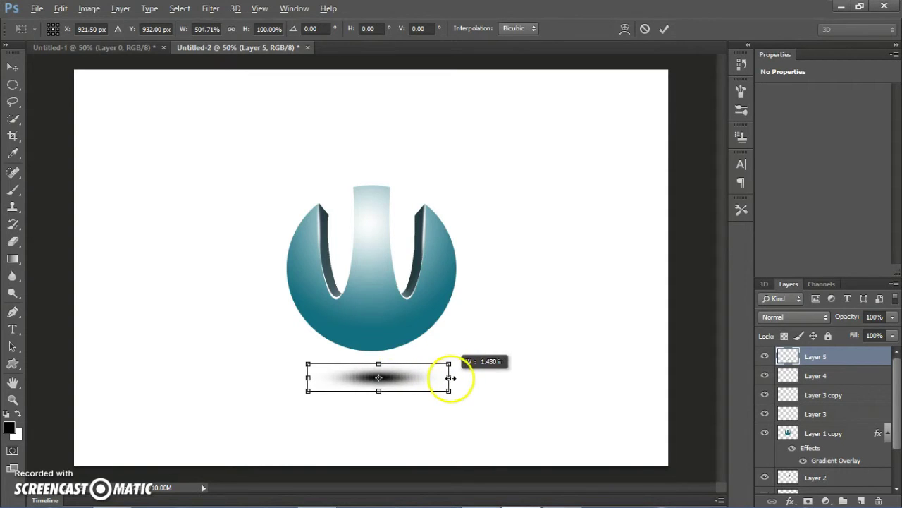
{"action": "left_click_drag", "start_coordinate": [378, 363], "coordinate": [379, 372]}
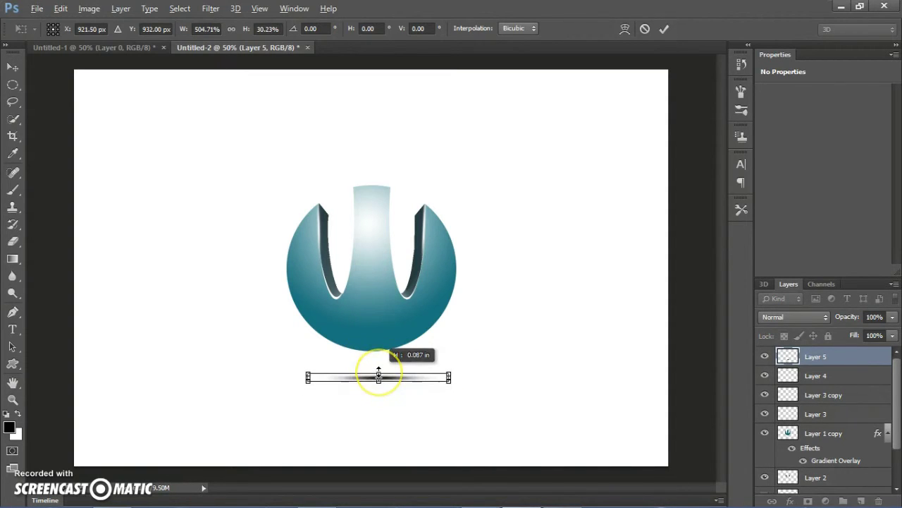
{"action": "key", "text": "Return"}
{"action": "key", "text": "b"}
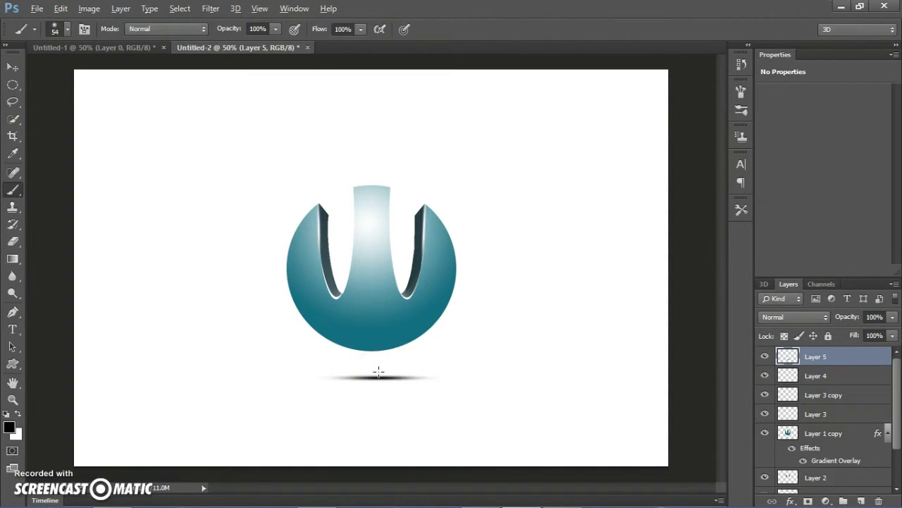
- Nudge the shadow up and slightly left under the logo, then make Layer 2 active
{"action": "key", "text": "v"}
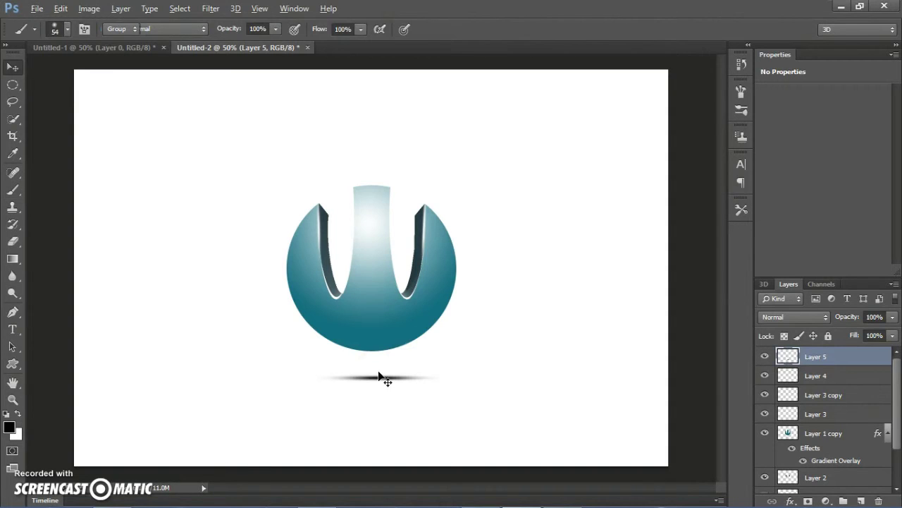
{"action": "key", "text": "shift+Up"}
{"action": "key", "text": "shift+Up"}
{"action": "key", "text": "shift+Up"}
{"action": "key", "text": "shift+Up"}
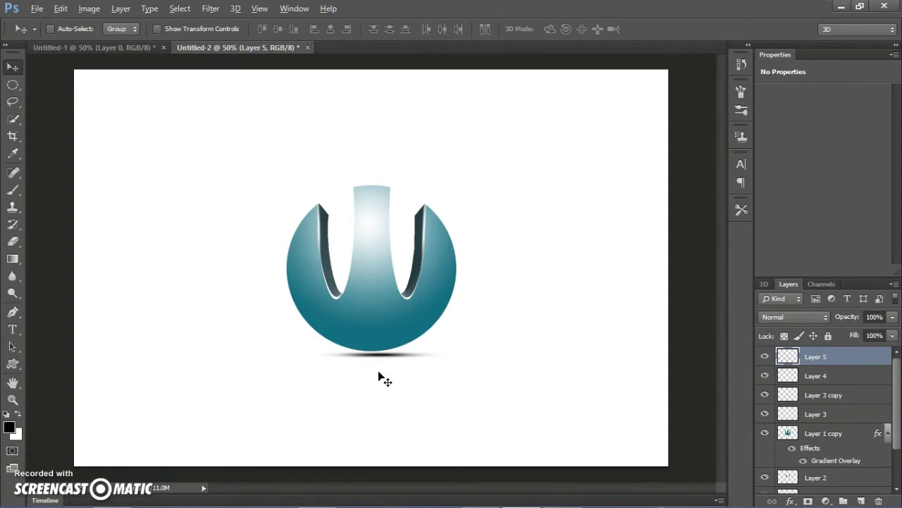
{"action": "key", "text": "shift+Left"}
{"action": "key", "text": "shift+Left"}
{"action": "key", "text": "shift+Left"}
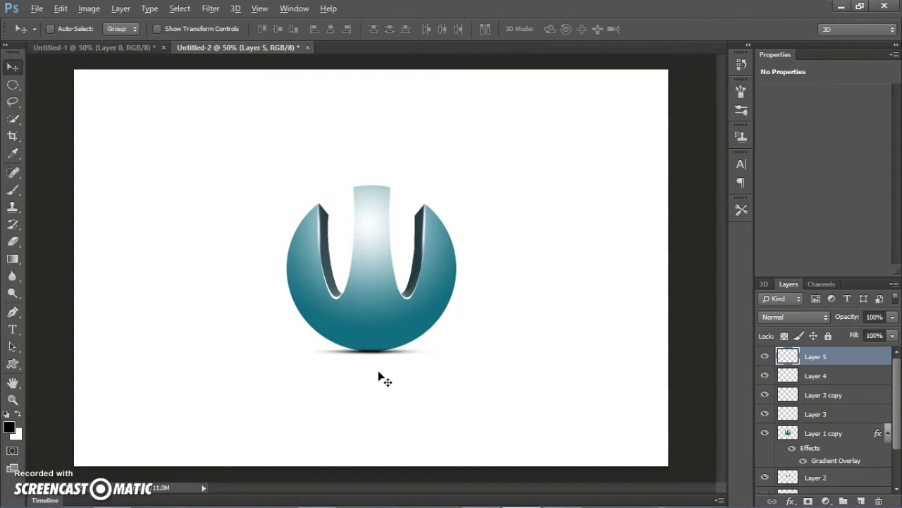
{"action": "left_click", "coordinate": [406, 280]}
{"action": "scroll", "coordinate": [894, 426], "scroll_direction": "down", "scroll_amount": 1}
{"action": "left_click", "coordinate": [828, 457]}
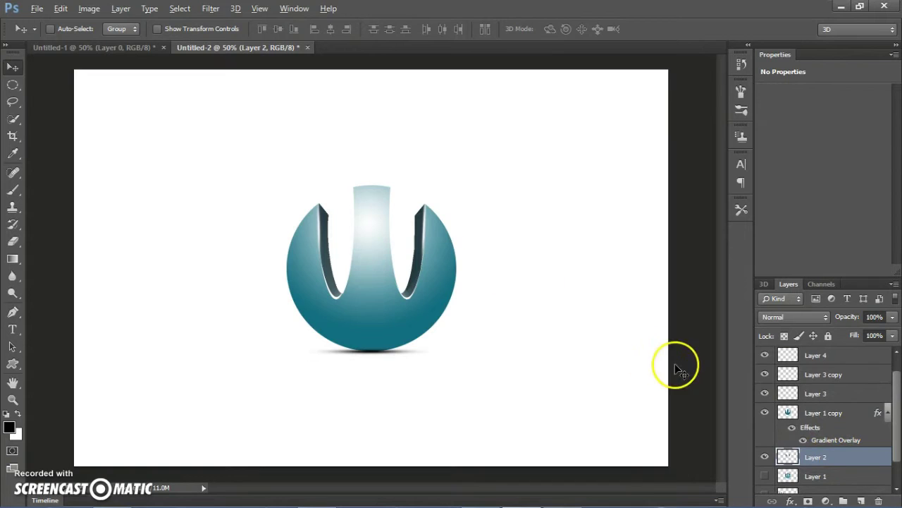
- Apply Color Balance -91, +14, +17 to Layer 2 to tint the notch walls teal
{"action": "left_click", "coordinate": [89, 9]}
{"action": "mouse_move", "coordinate": [109, 42]}
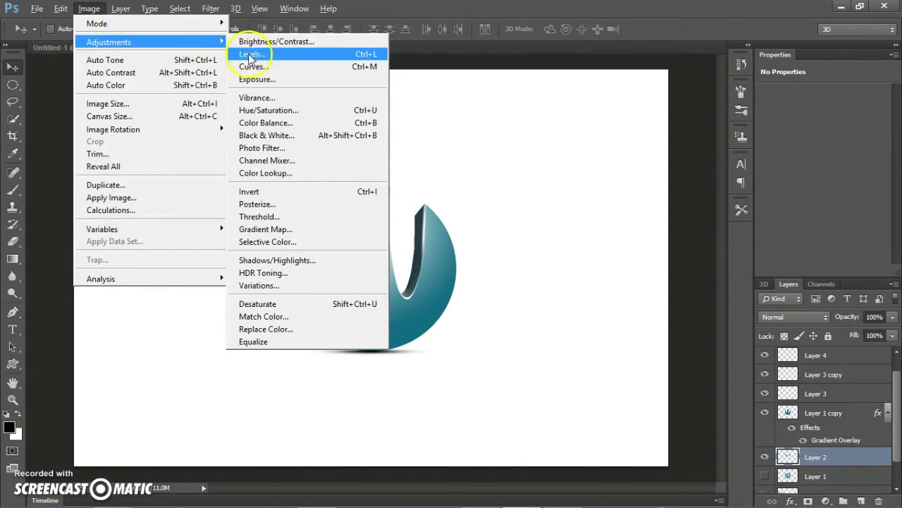
{"action": "left_click", "coordinate": [293, 127]}
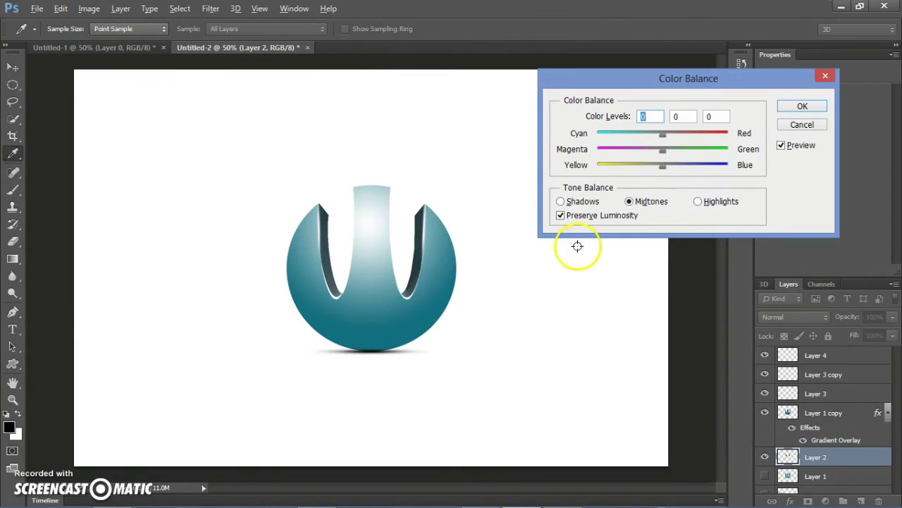
{"action": "mouse_move", "coordinate": [663, 168]}
{"action": "left_mouse_down"}
{"action": "mouse_move", "coordinate": [705, 167]}
{"action": "mouse_move", "coordinate": [615, 171]}
{"action": "mouse_move", "coordinate": [717, 151]}
{"action": "left_mouse_up"}
{"action": "mouse_move", "coordinate": [663, 136]}
{"action": "left_mouse_down"}
{"action": "mouse_move", "coordinate": [599, 136]}
{"action": "mouse_move", "coordinate": [693, 150]}
{"action": "left_mouse_up"}
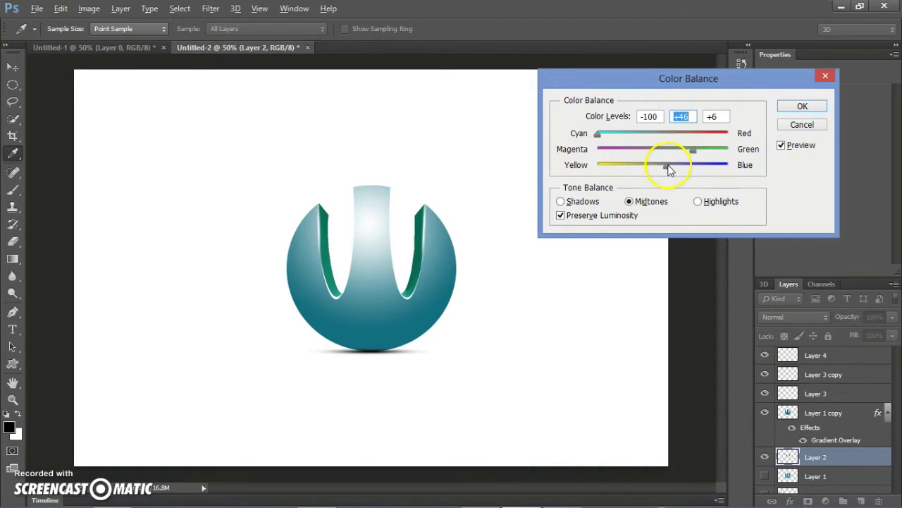
{"action": "left_click_drag", "start_coordinate": [667, 166], "coordinate": [599, 166]}
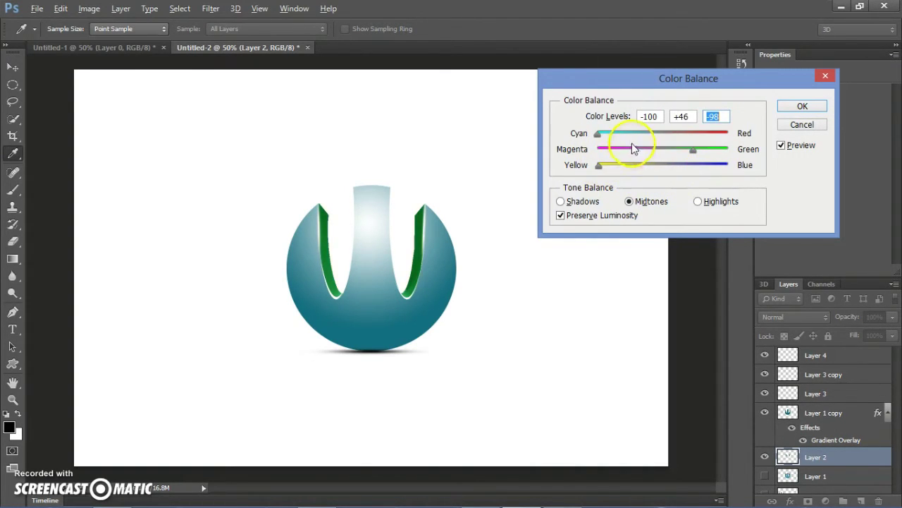
{"action": "mouse_move", "coordinate": [693, 150]}
{"action": "left_mouse_down"}
{"action": "mouse_move", "coordinate": [597, 149]}
{"action": "mouse_move", "coordinate": [612, 137]}
{"action": "mouse_move", "coordinate": [773, 143]}
{"action": "mouse_move", "coordinate": [604, 138]}
{"action": "mouse_move", "coordinate": [633, 150]}
{"action": "mouse_move", "coordinate": [682, 151]}
{"action": "mouse_move", "coordinate": [629, 159]}
{"action": "mouse_move", "coordinate": [674, 168]}
{"action": "left_mouse_up"}
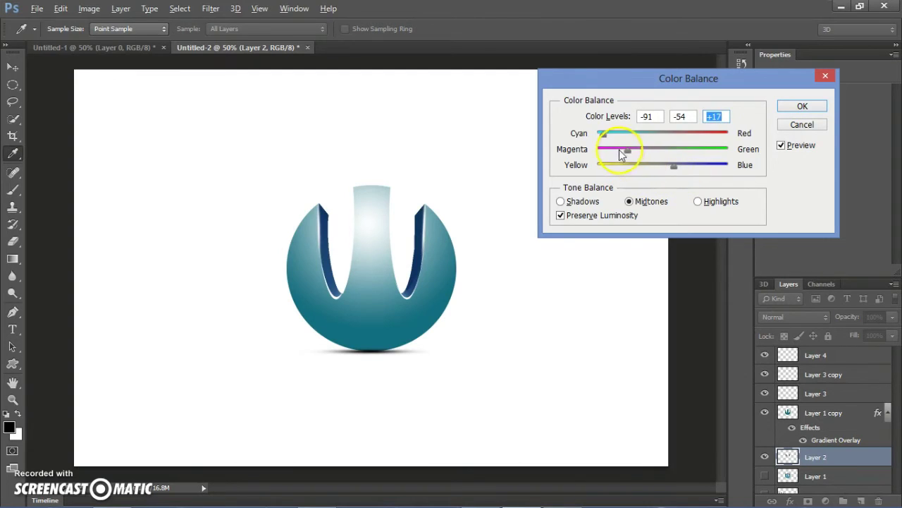
{"action": "mouse_move", "coordinate": [628, 149]}
{"action": "left_mouse_down"}
{"action": "mouse_move", "coordinate": [695, 157]}
{"action": "mouse_move", "coordinate": [675, 158]}
{"action": "left_mouse_up"}
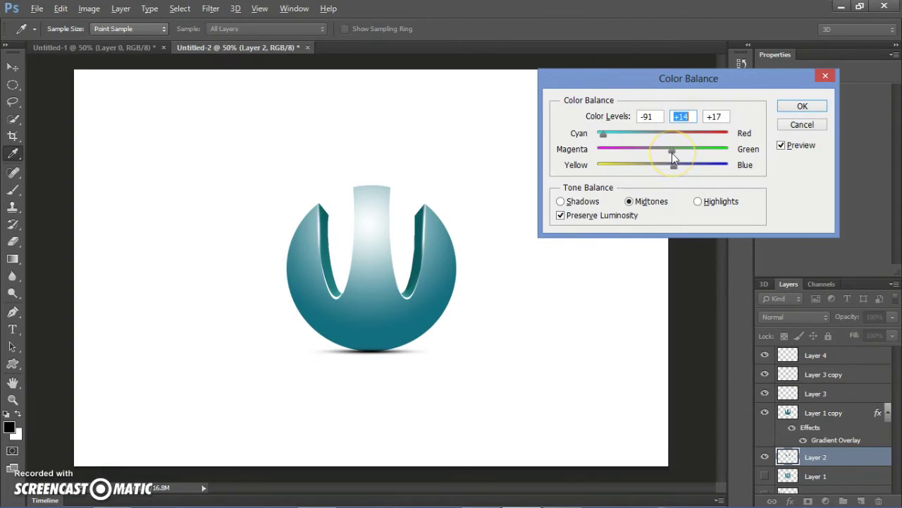
{"action": "left_click", "coordinate": [801, 106]}
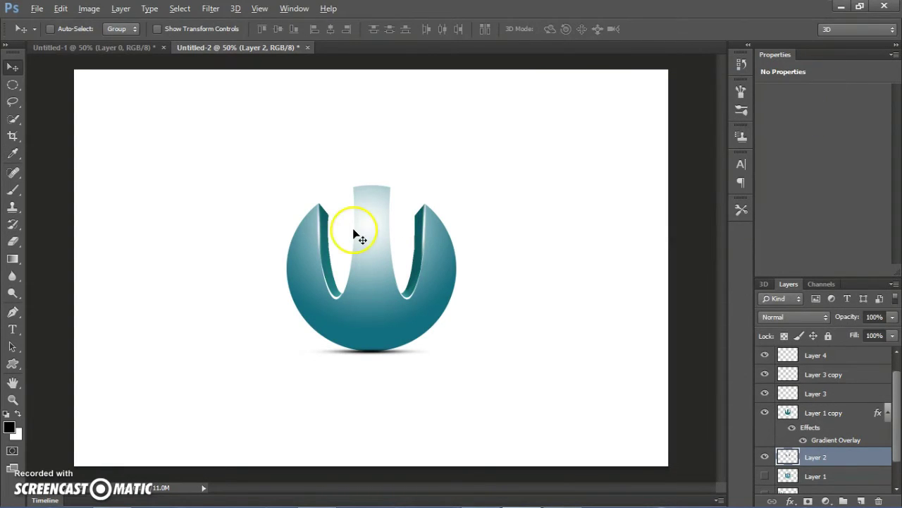
- Type WESTSIDE WORLD in Space Age 20 pt below the logo, above Layer 5
{"action": "key", "text": "t"}
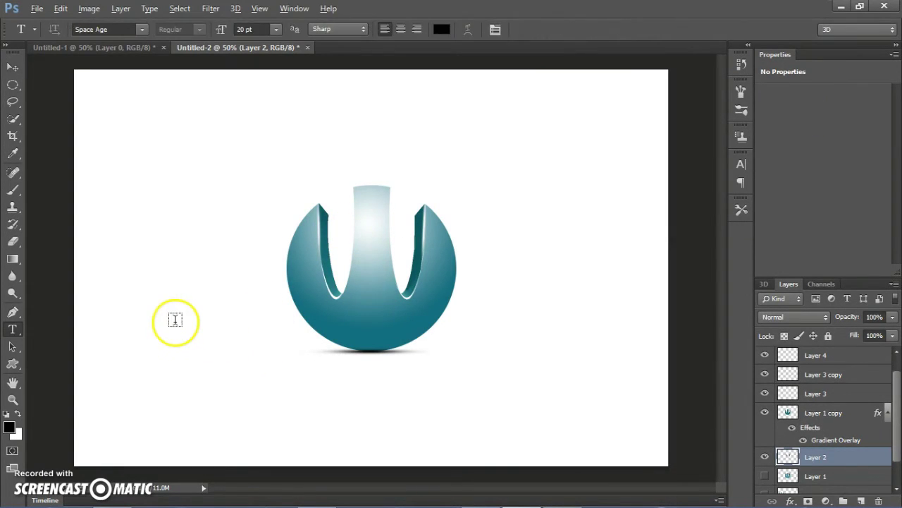
{"action": "scroll", "coordinate": [890, 358], "scroll_direction": "up", "scroll_amount": 1}
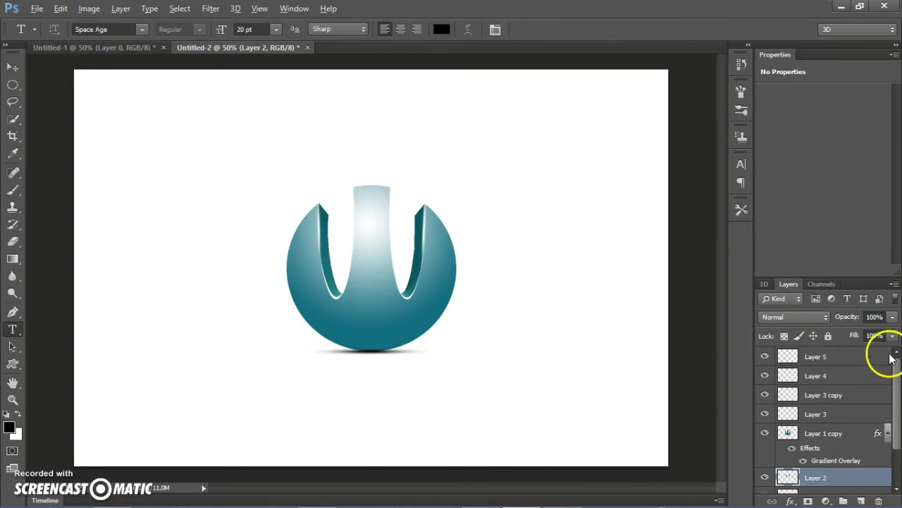
{"action": "left_click", "coordinate": [834, 355]}
{"action": "left_click", "coordinate": [240, 386]}
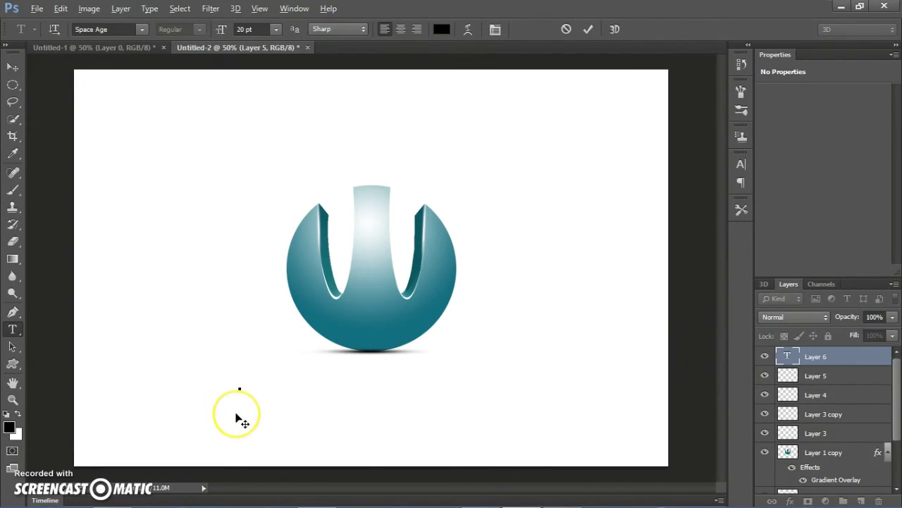
{"action": "type", "text": "WETS"}
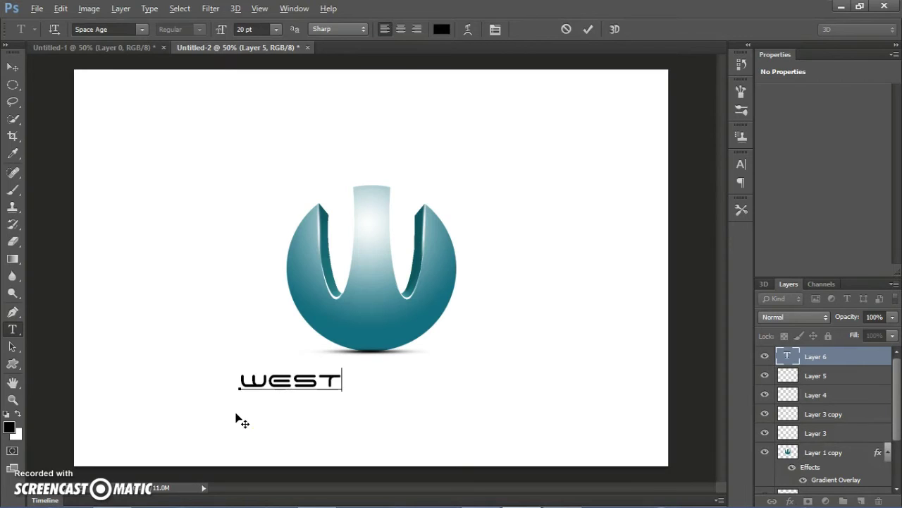
{"action": "type", "text": "IDE "}
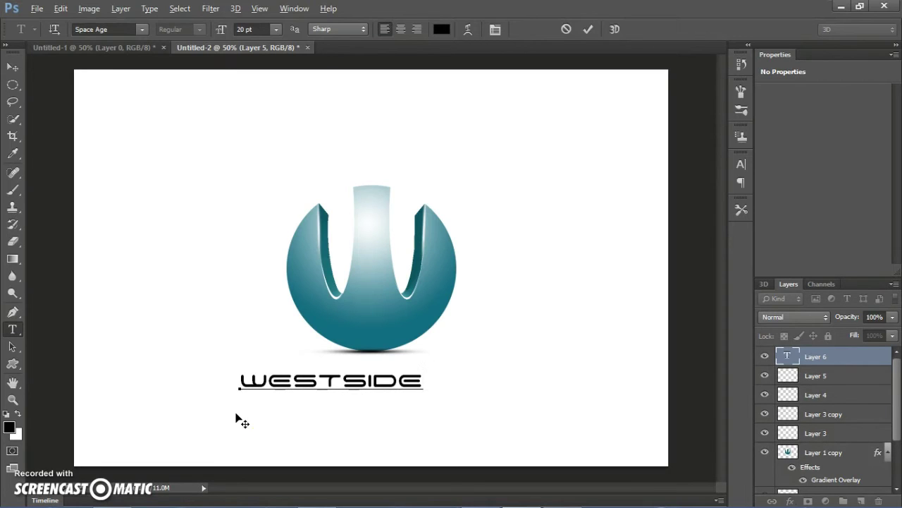
{"action": "type", "text": "WORLD"}
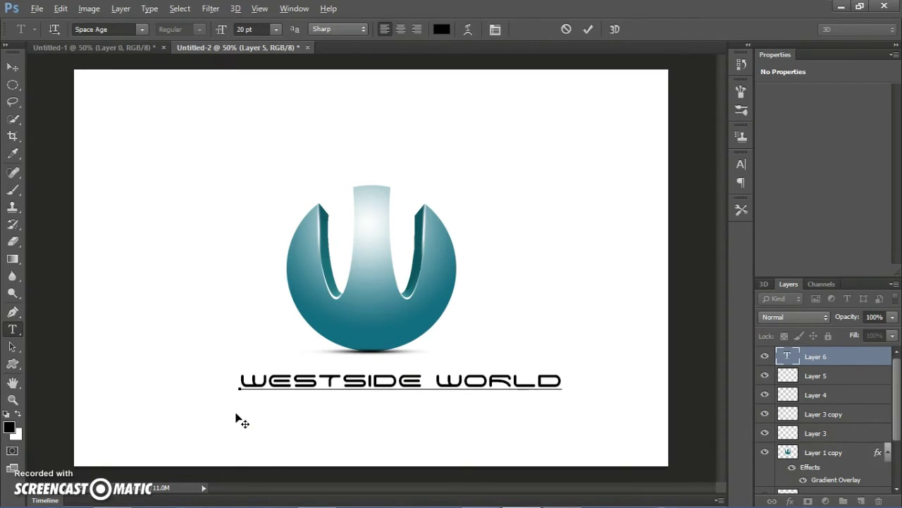
- Recolour all the text to the logo's teal 156e7f and commit it
{"action": "key", "text": "ctrl+a"}
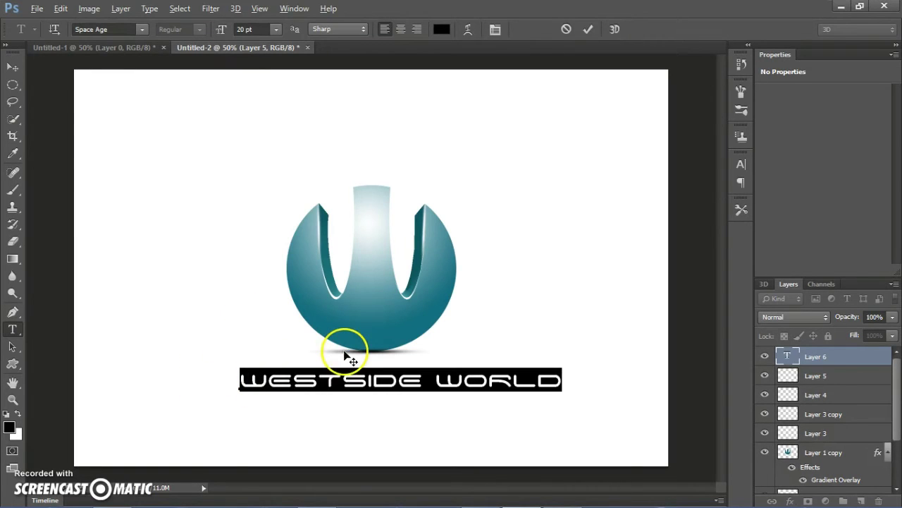
{"action": "left_click", "coordinate": [450, 29]}
{"action": "left_click", "coordinate": [390, 339]}
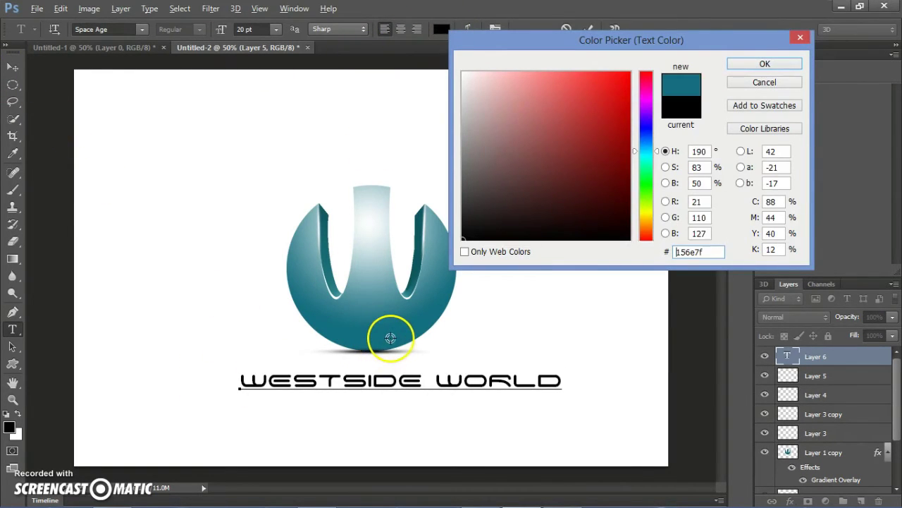
{"action": "left_click", "coordinate": [760, 62]}
{"action": "left_click", "coordinate": [784, 360]}
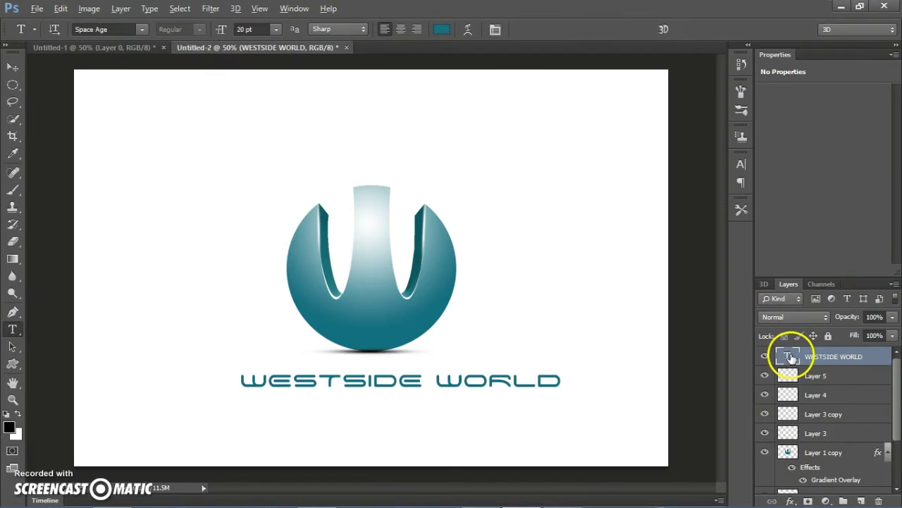
- Centre the text under the logo and duplicate it as a vertically flipped copy
{"action": "key", "text": "v"}
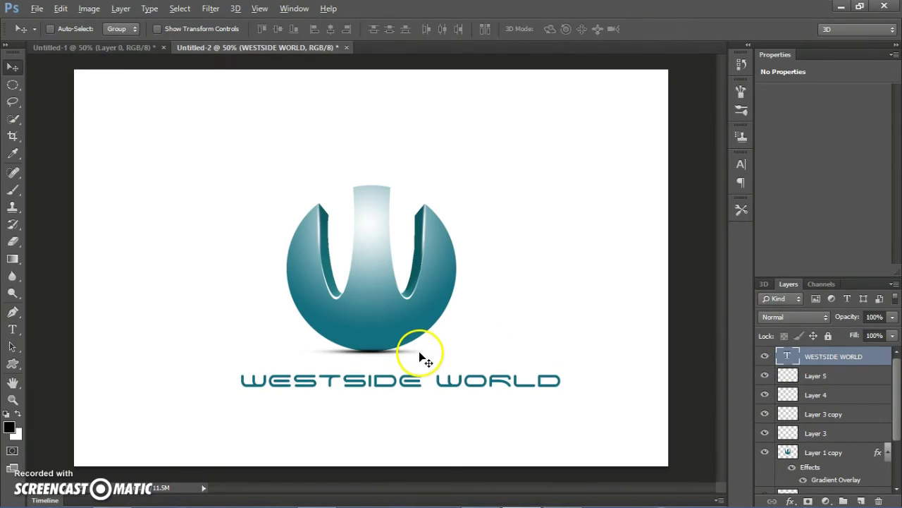
{"action": "left_click_drag", "start_coordinate": [407, 381], "coordinate": [383, 363]}
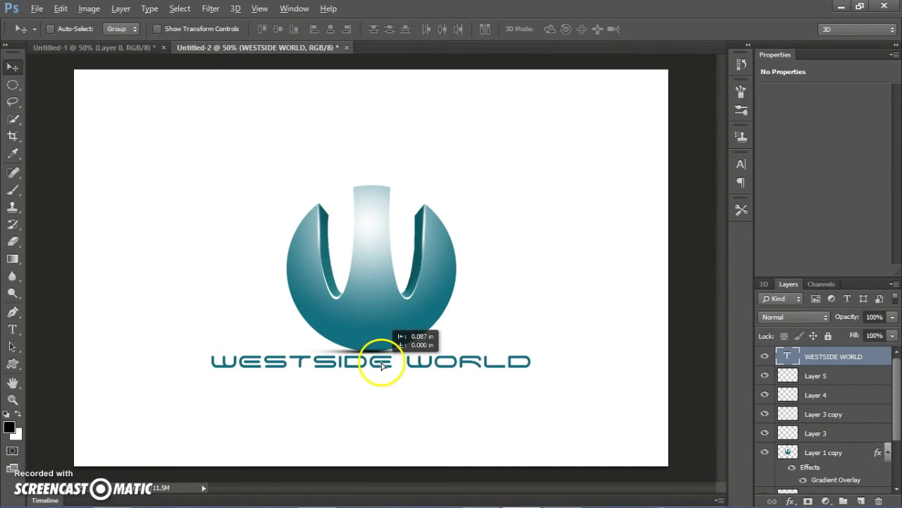
{"action": "left_click_drag", "start_coordinate": [383, 363], "coordinate": [383, 368]}
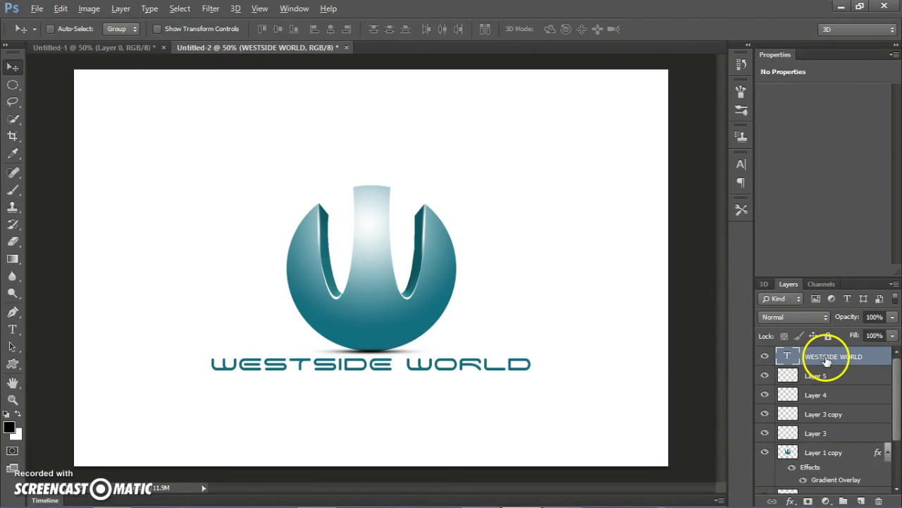
{"action": "left_click_drag", "start_coordinate": [809, 366], "coordinate": [826, 368]}
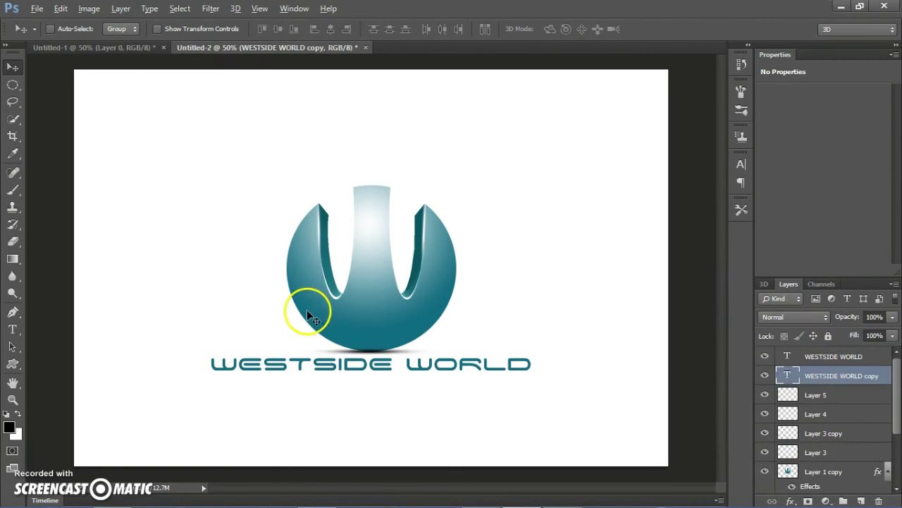
{"action": "left_click", "coordinate": [60, 8]}
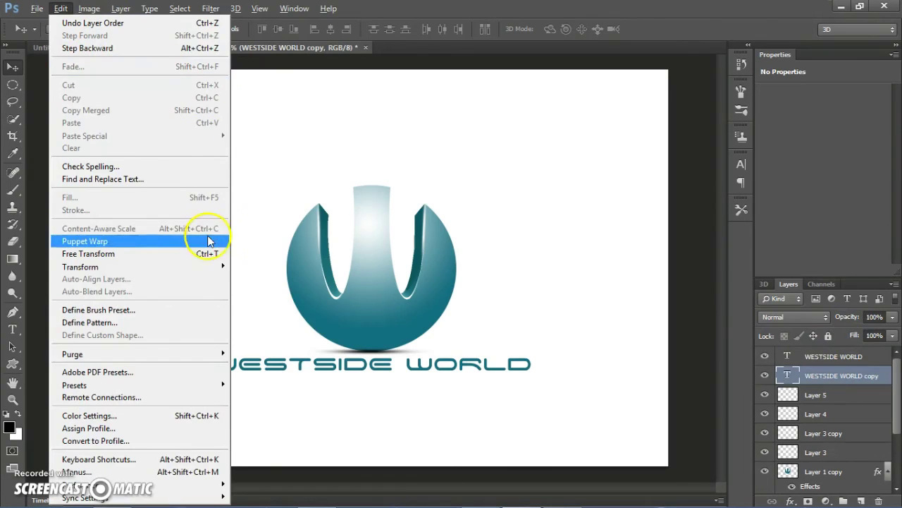
{"action": "mouse_move", "coordinate": [80, 266]}
{"action": "left_click", "coordinate": [268, 422]}
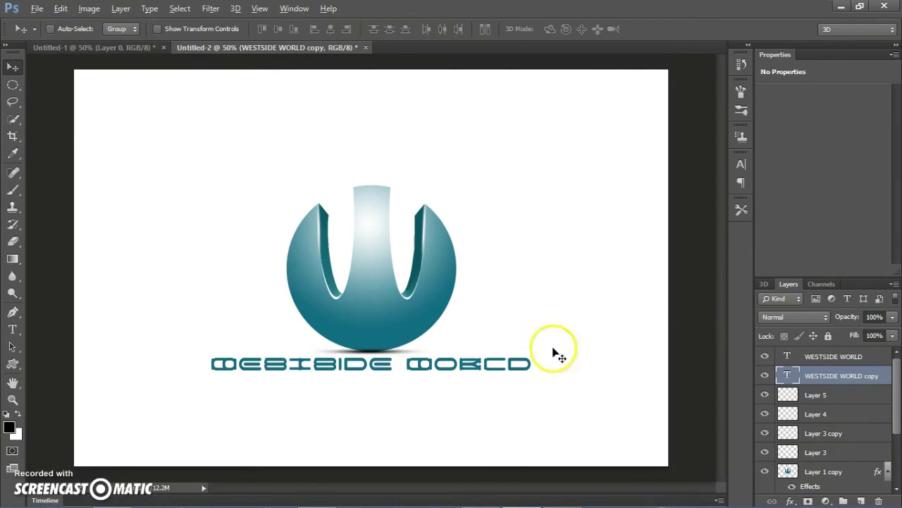
{"action": "left_click", "coordinate": [874, 317]}
- Set the flipped copy to 30% opacity and position it just beneath the text
{"action": "left_click", "coordinate": [840, 323]}
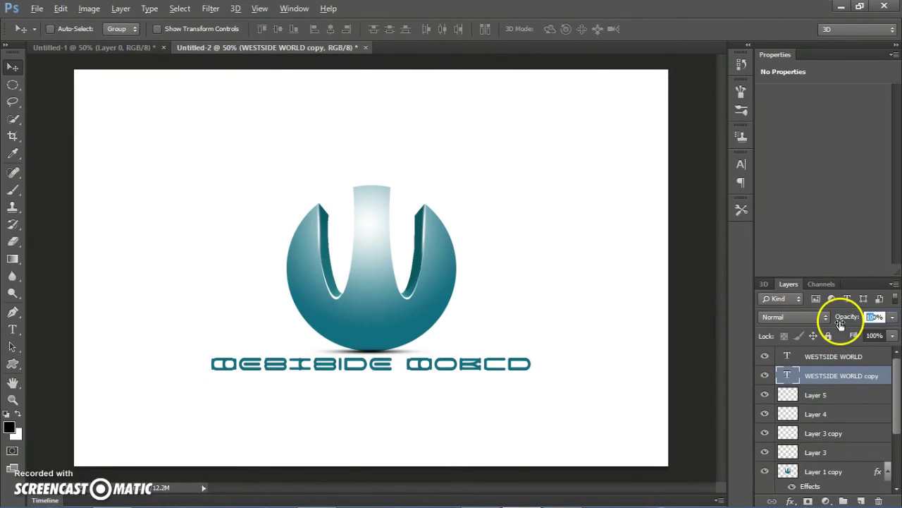
{"action": "type", "text": "40"}
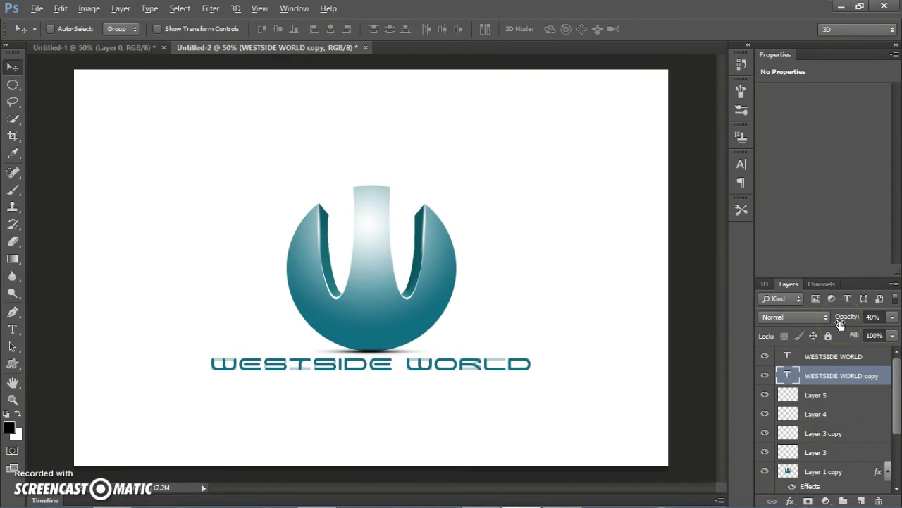
{"action": "key", "text": "Down"}
{"action": "key", "text": "Down"}
{"action": "key", "text": "Down"}
{"action": "key", "text": "Down"}
{"action": "key", "text": "Down"}
{"action": "key", "text": "Down"}
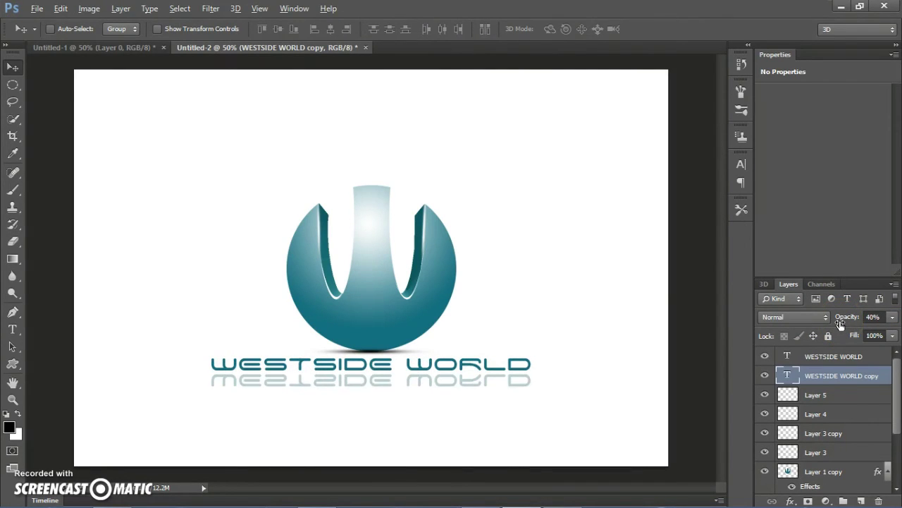
{"action": "key", "text": "shift+Up"}
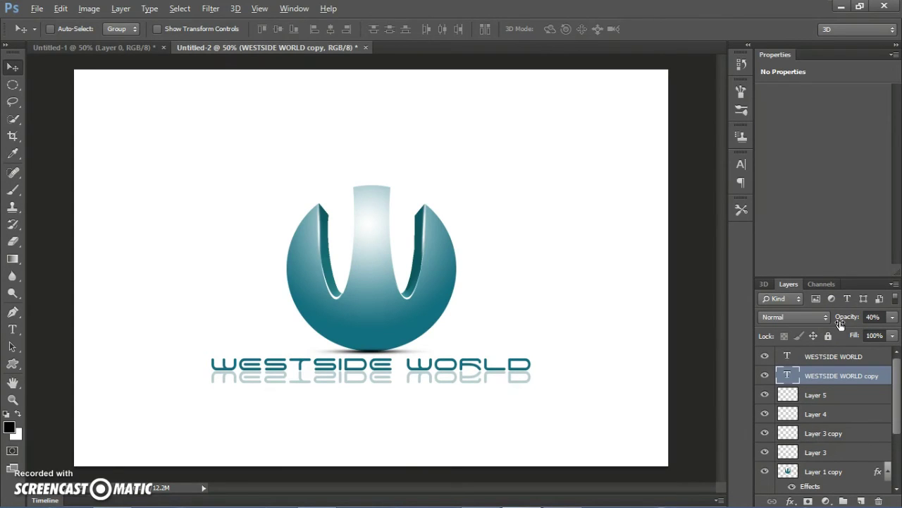
{"action": "left_click_drag", "start_coordinate": [839, 325], "coordinate": [826, 320]}
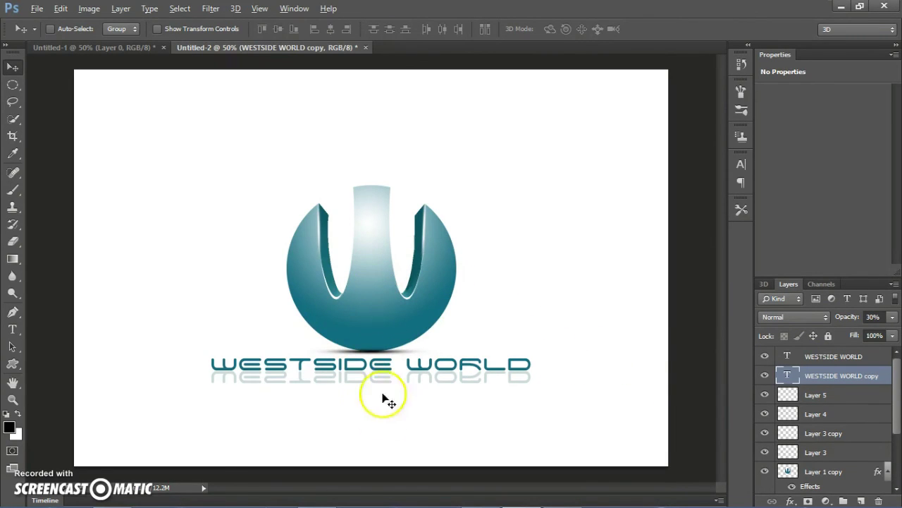
{"action": "left_click", "coordinate": [767, 356]}
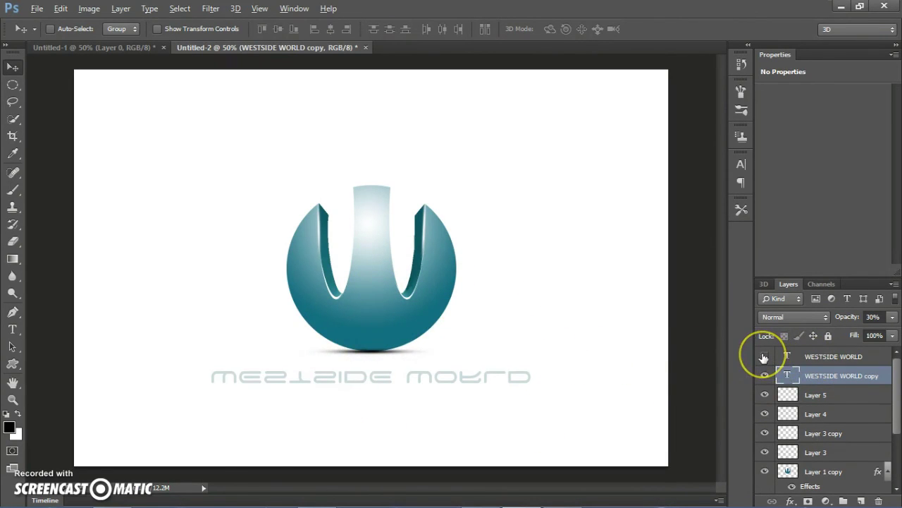
{"action": "left_click", "coordinate": [765, 356]}
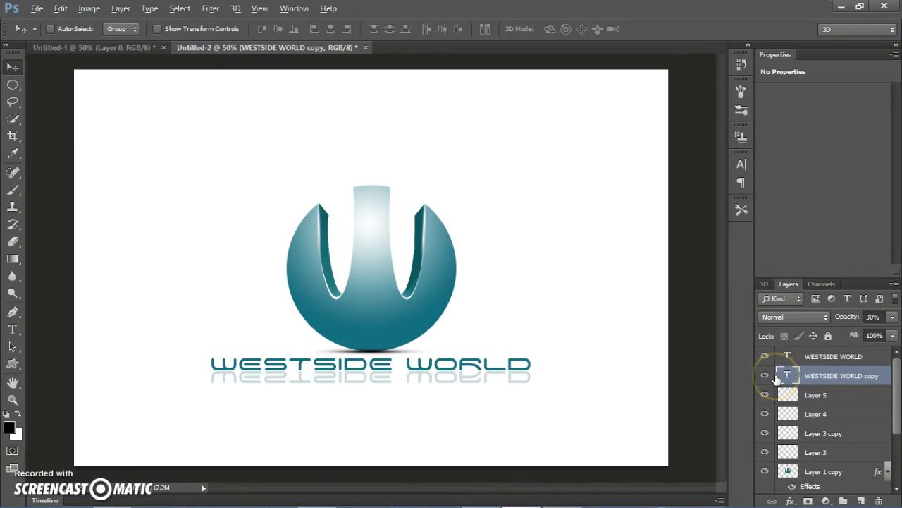